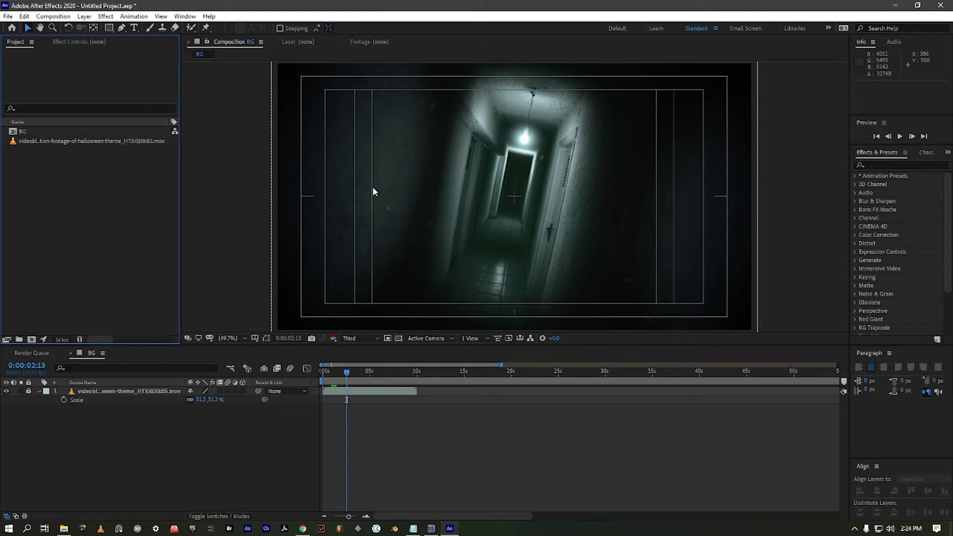
pyautogui.press(',')
pyautogui.press('.')
pyautogui.press('.')
pyautogui.scroll(-3, 343, 207)
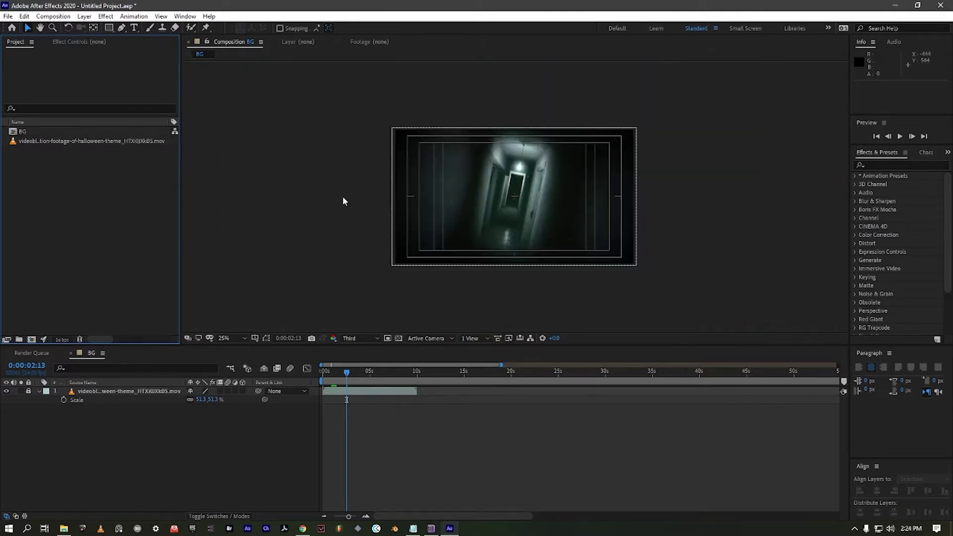
pyautogui.scroll(2, 631, 200)
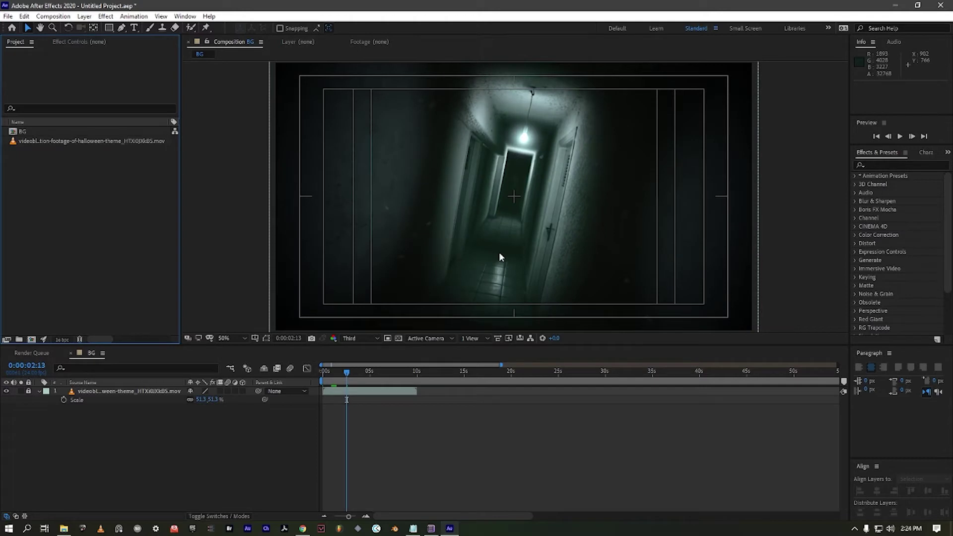
# End the BG composition's work area at 0:00:09:23, where the footage ends, and return the playhead to the start.
pyautogui.click(31, 142)
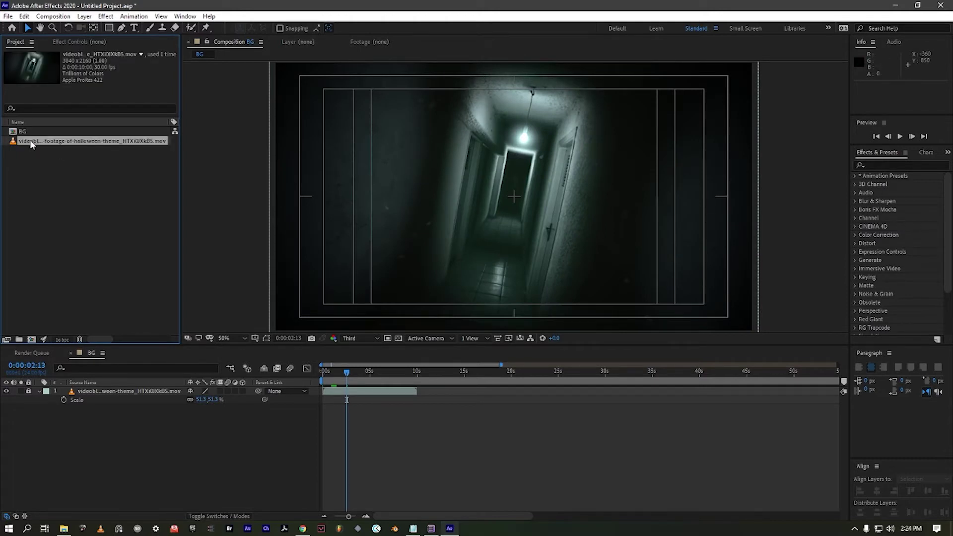
pyautogui.moveTo(346, 371); pyautogui.dragTo(417, 372)
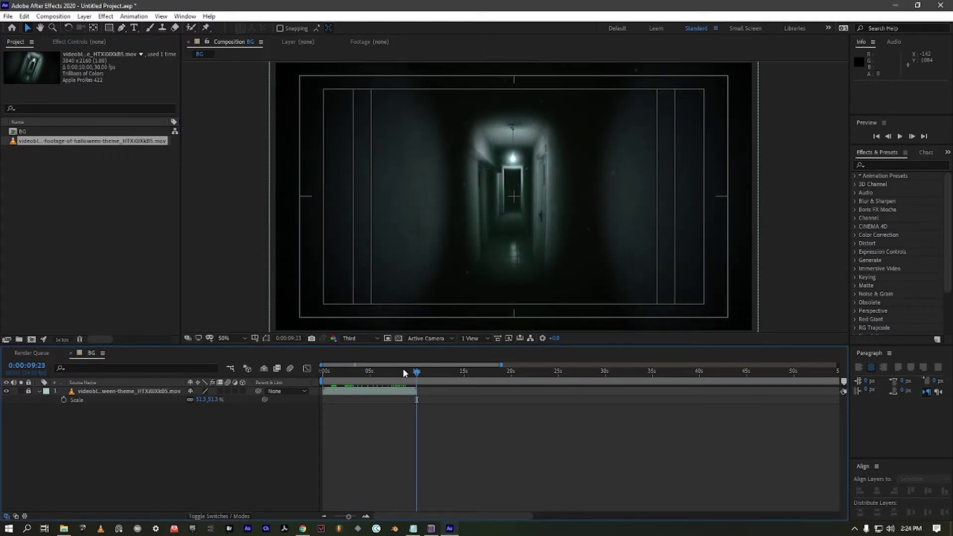
pyautogui.press('n')
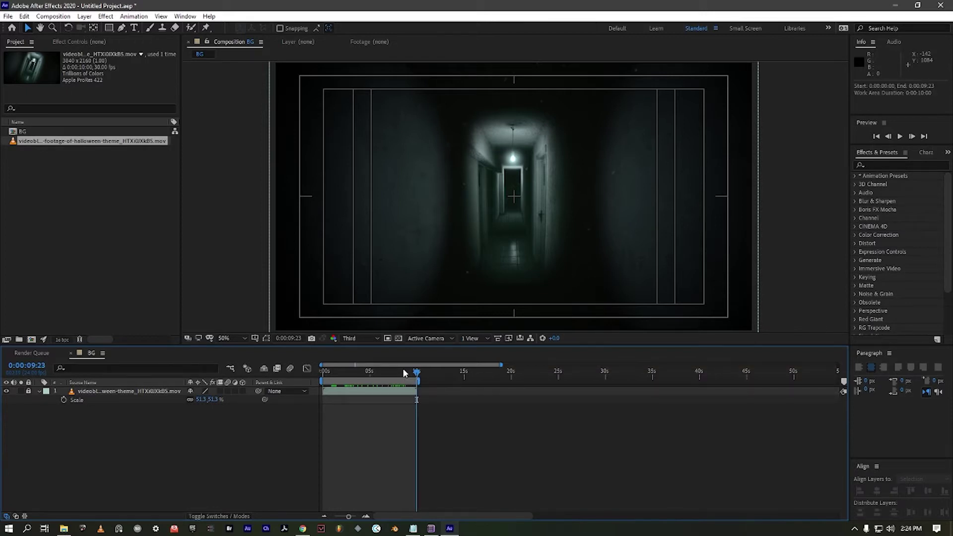
pyautogui.moveTo(394, 372); pyautogui.dragTo(307, 376)
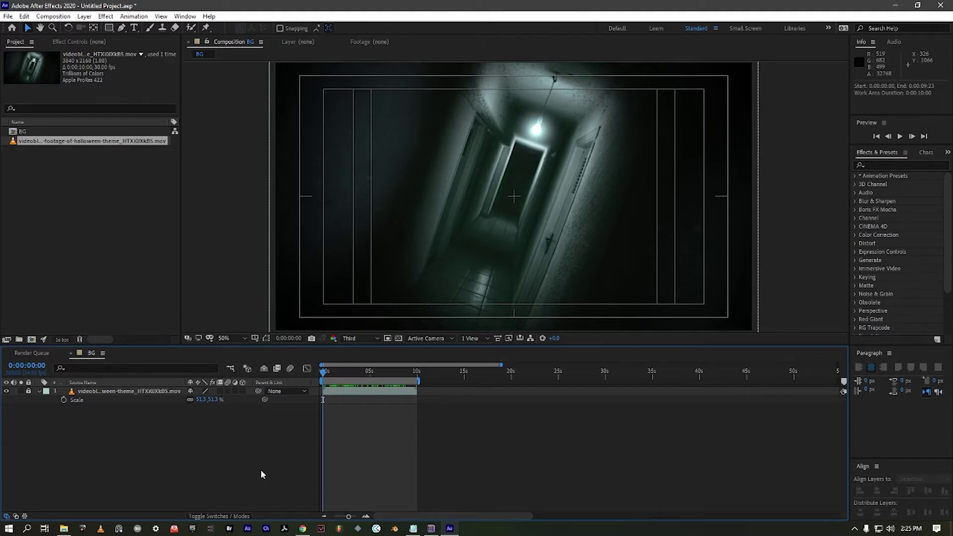
# Switch to Chrome, look over Video Copilot's FX Console update page for its version and feature notes, and return to After Effects.
pyautogui.moveTo(302, 528)
pyautogui.click(280, 497)
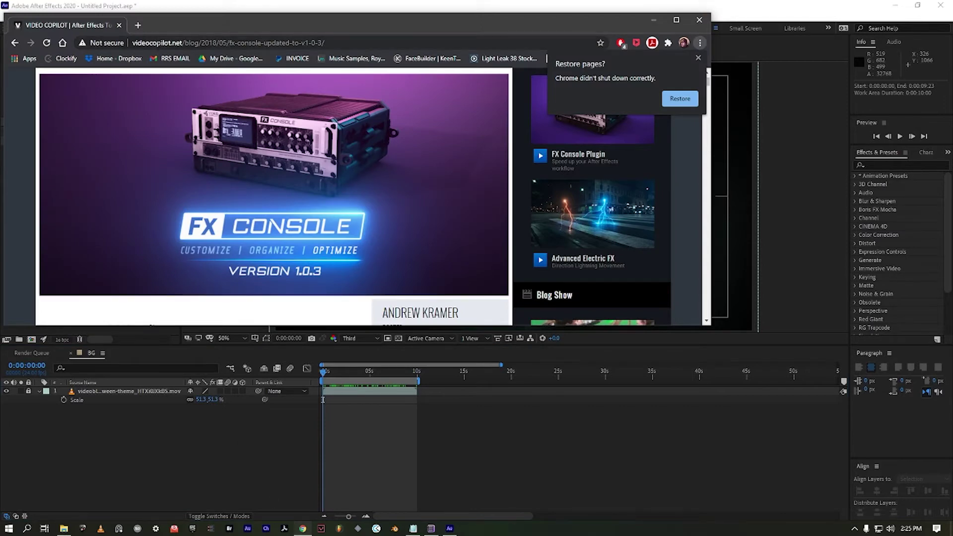
pyautogui.scroll(2, 298, 198)
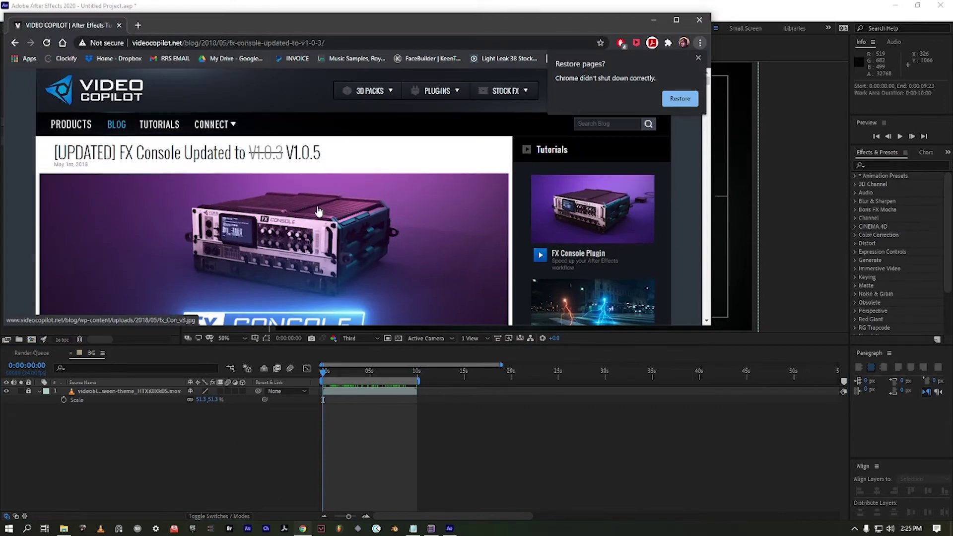
pyautogui.click(698, 57)
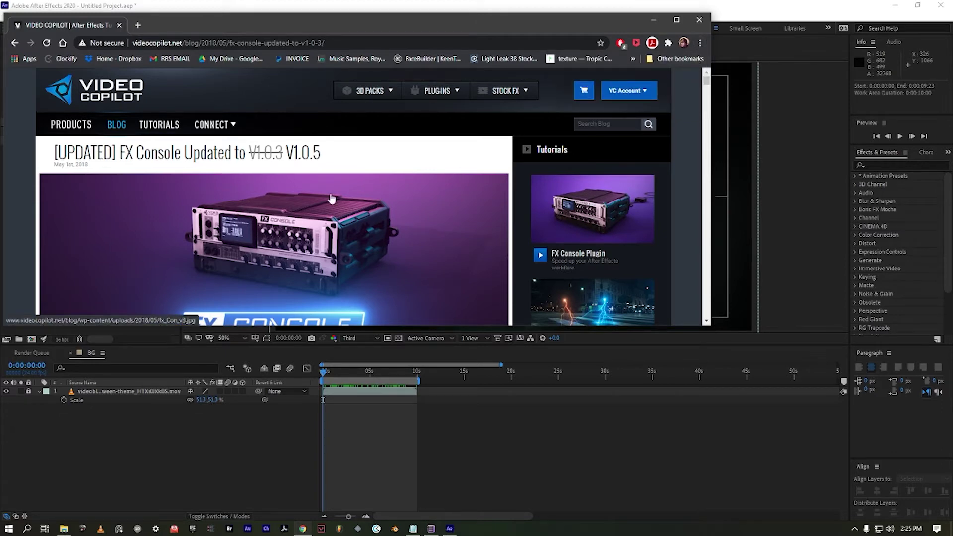
pyautogui.scroll(-1, 331, 198)
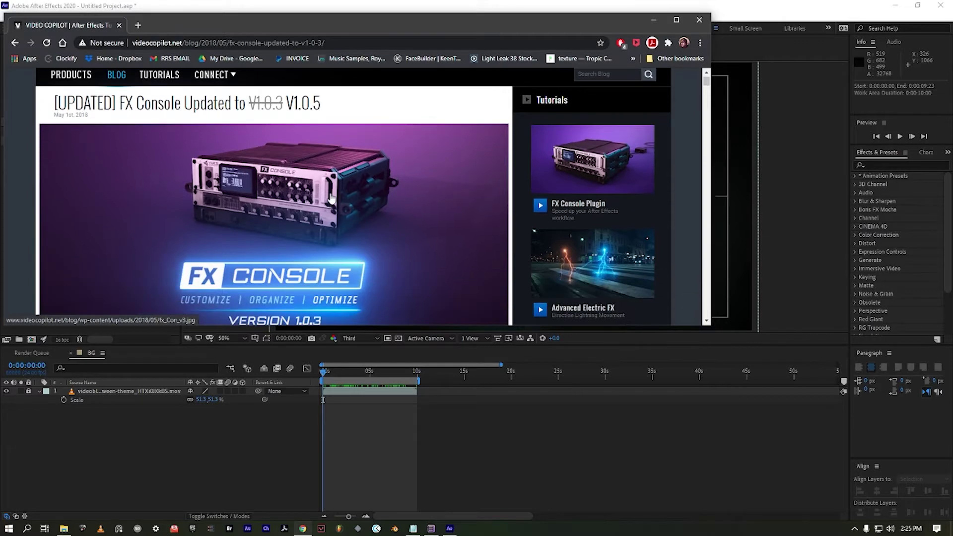
pyautogui.click(677, 20)
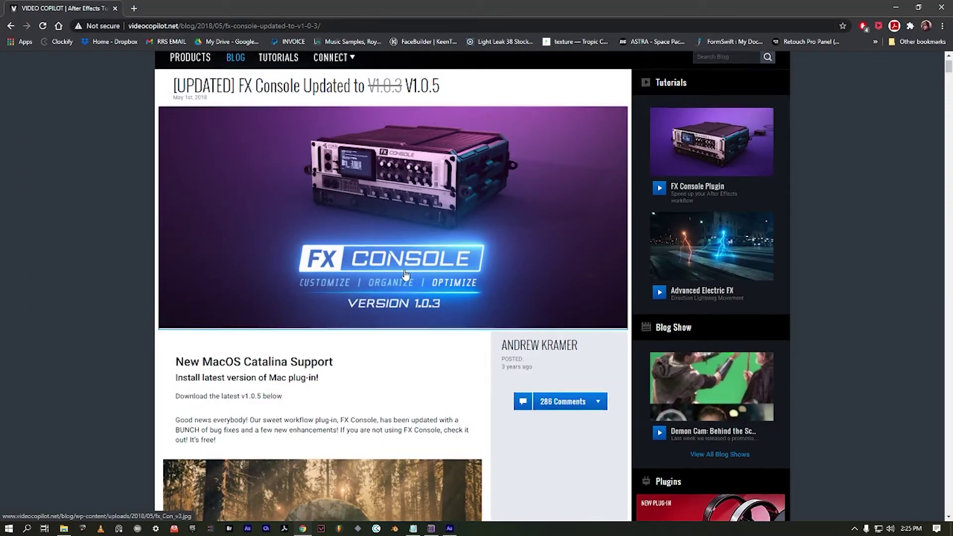
pyautogui.scroll(-4, 406, 275)
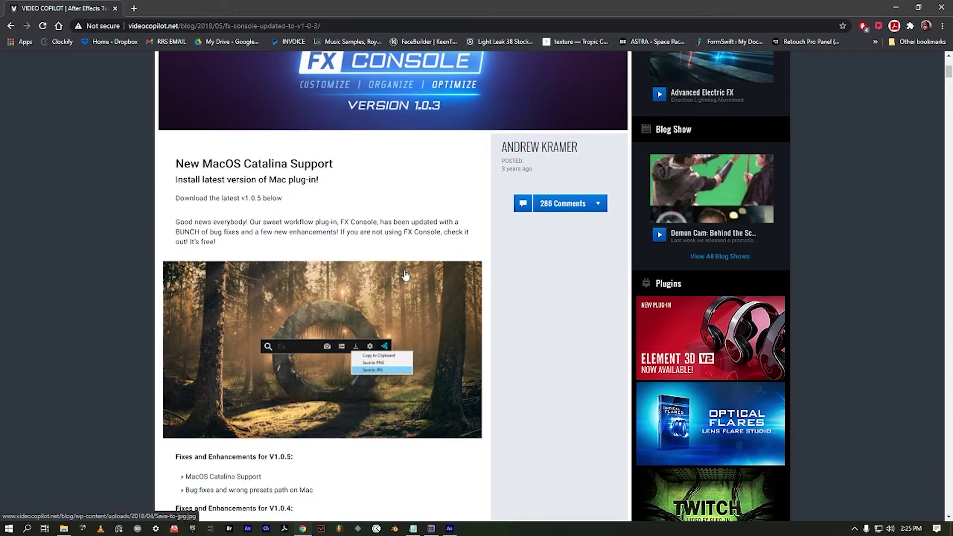
pyautogui.scroll(-2, 405, 275)
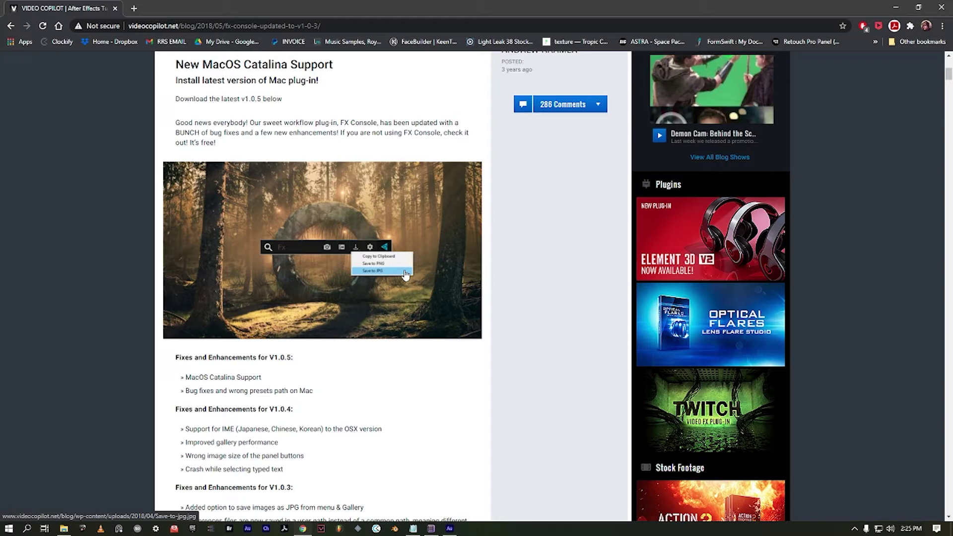
pyautogui.scroll(7, 406, 274)
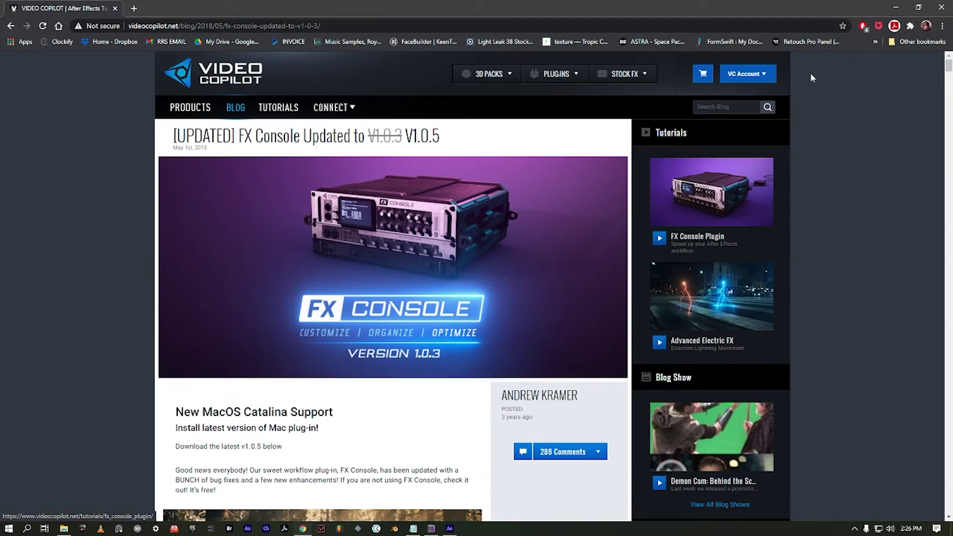
pyautogui.click(897, 7)
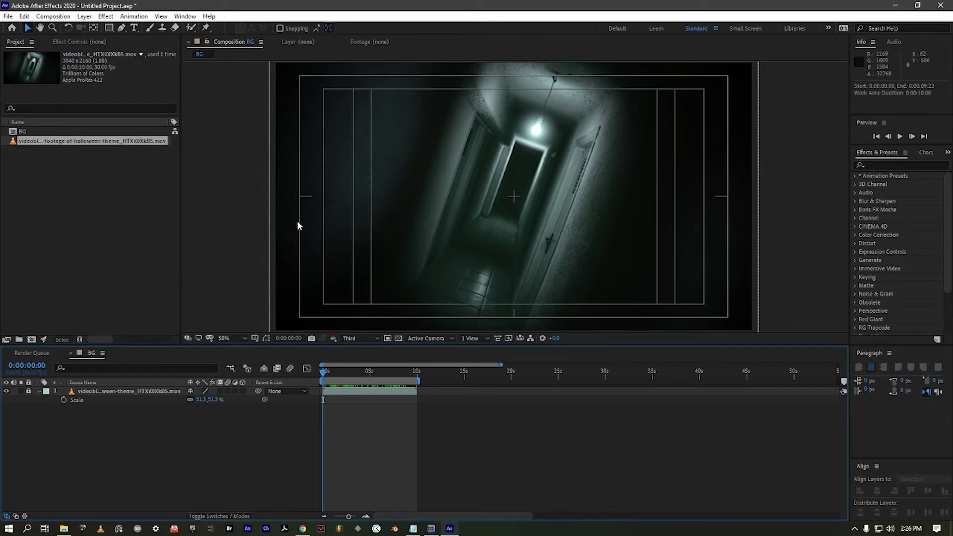
# Bring up the FX Console popup over the workspace with no layer selected, and dismiss it.
pyautogui.hotkey('ctrl', 'space')
pyautogui.hotkey('ctrl', 'space')
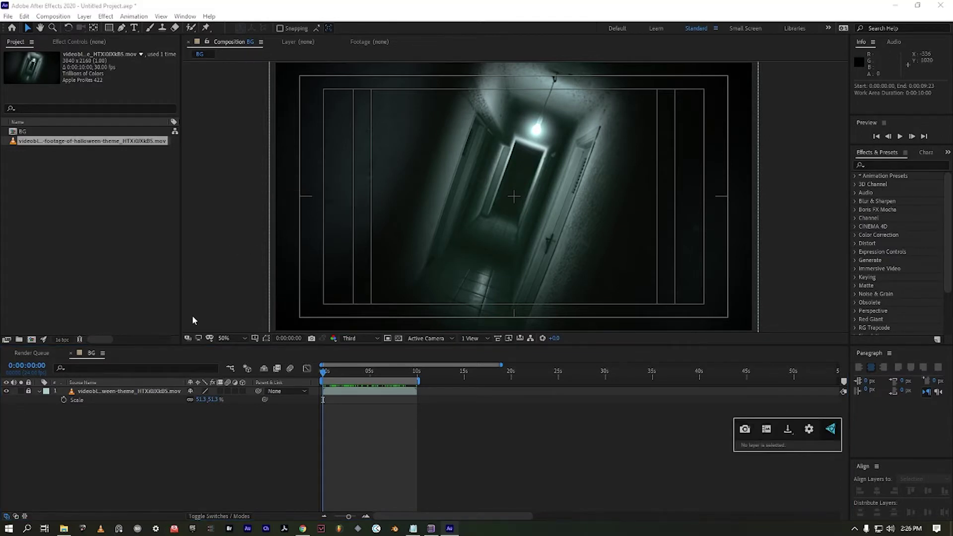
pyautogui.hotkey('ctrl', 'space')
pyautogui.hotkey('ctrl', 'space')
pyautogui.hotkey('ctrl', 'space')
pyautogui.hotkey('ctrl', 'space')
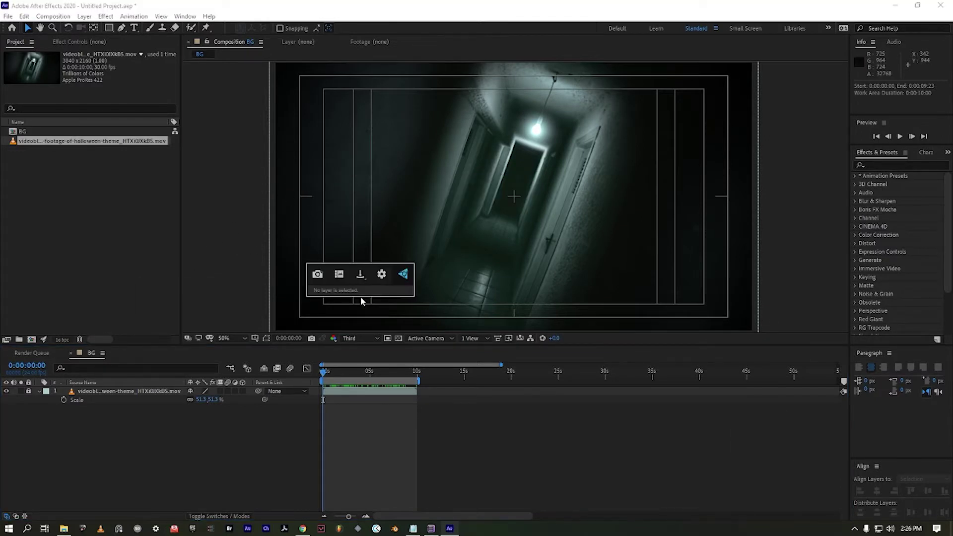
pyautogui.press('Escape')
# Unlock the hallway footage layer in the BG composition.
pyautogui.click(105, 391)
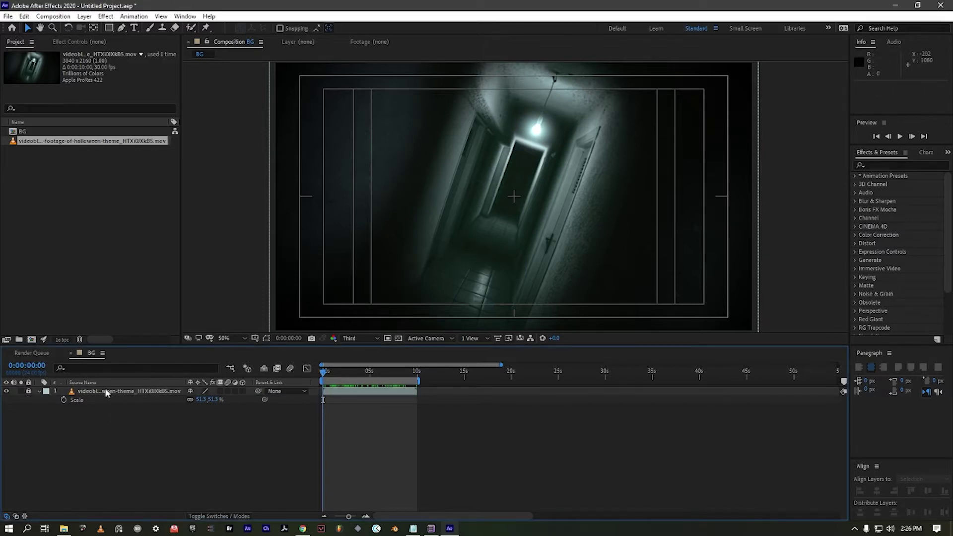
pyautogui.click(29, 391)
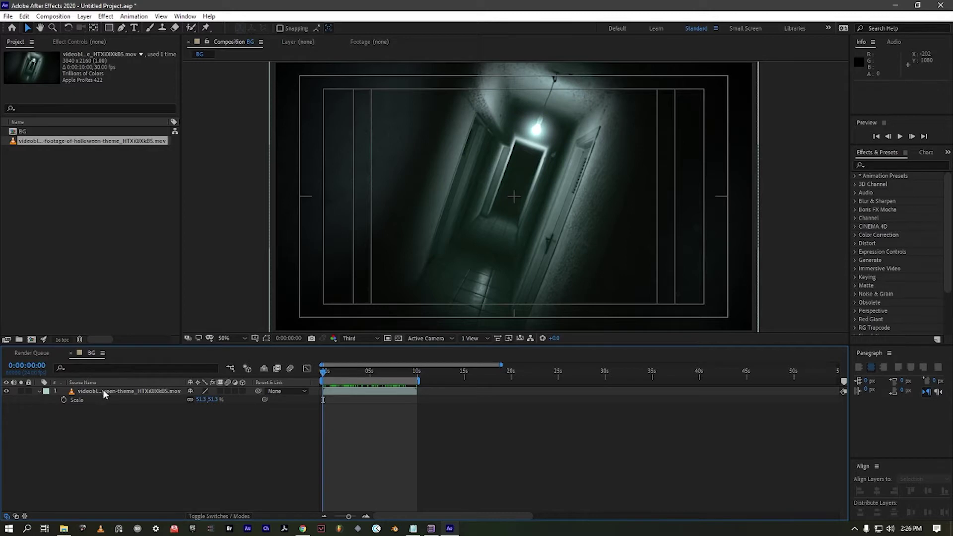
# Add a text layer reading "walking", centre its anchor point and centre the layer in the composition.
pyautogui.click(135, 28)
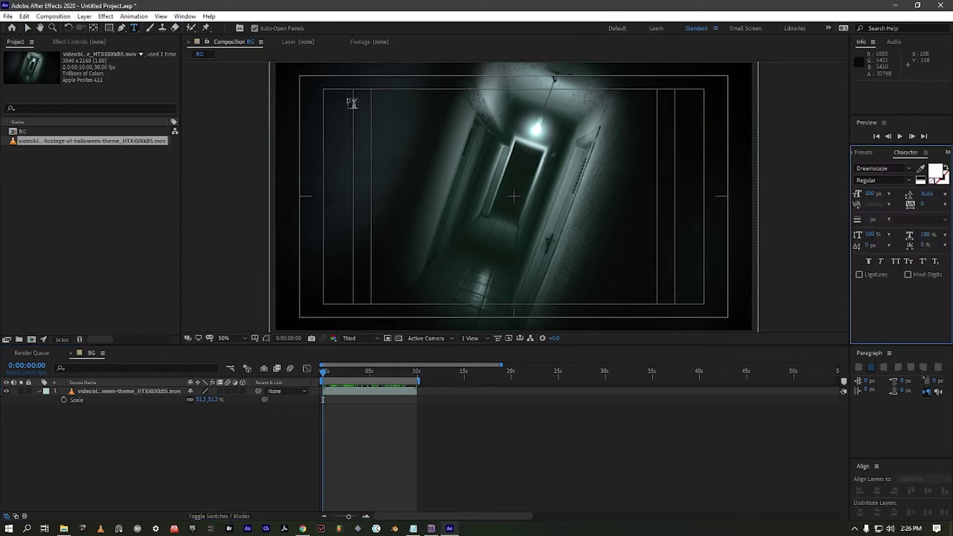
pyautogui.click(391, 139)
pyautogui.write('walik')
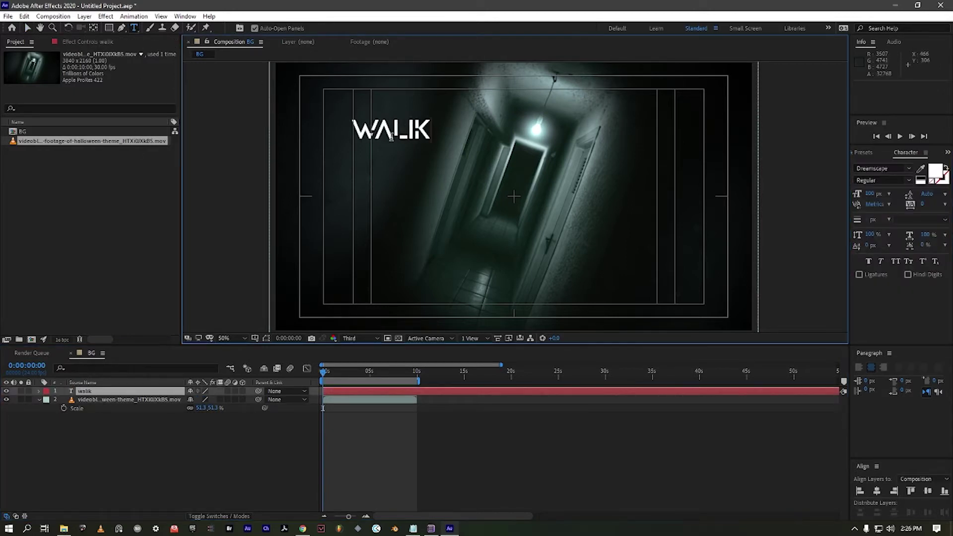
pyautogui.press('BackSpace')
pyautogui.press('BackSpace')
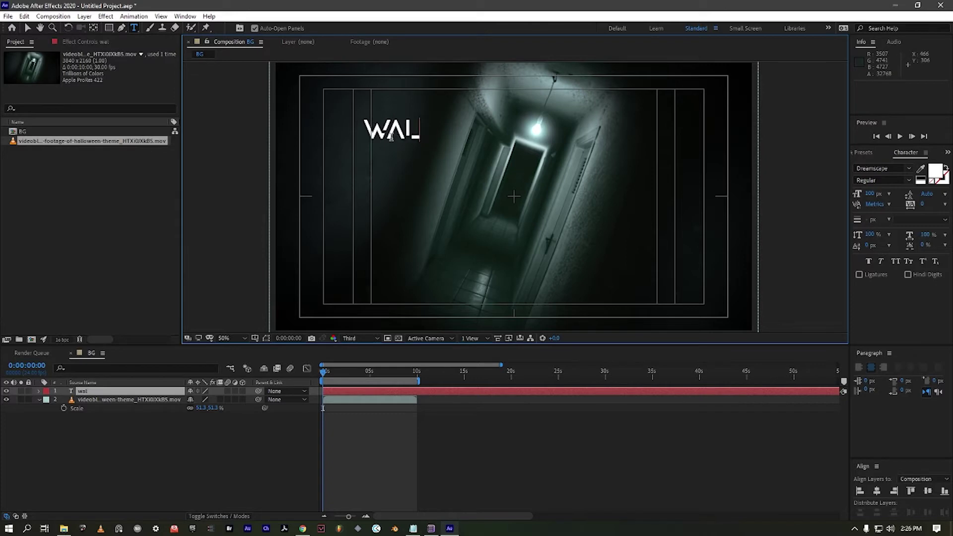
pyautogui.write('king')
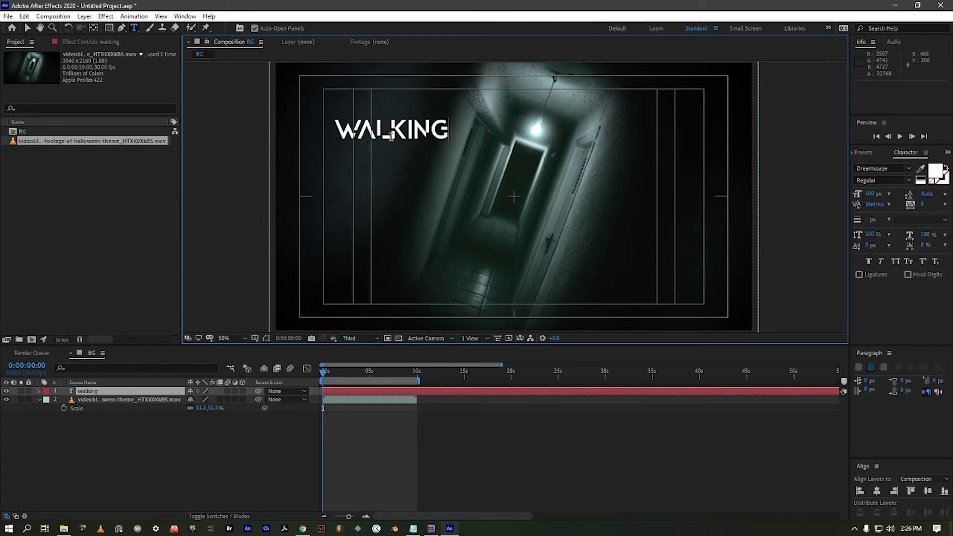
pyautogui.hotkey('ctrl', 'alt', 'Home')
pyautogui.hotkey('ctrl', 'Home')
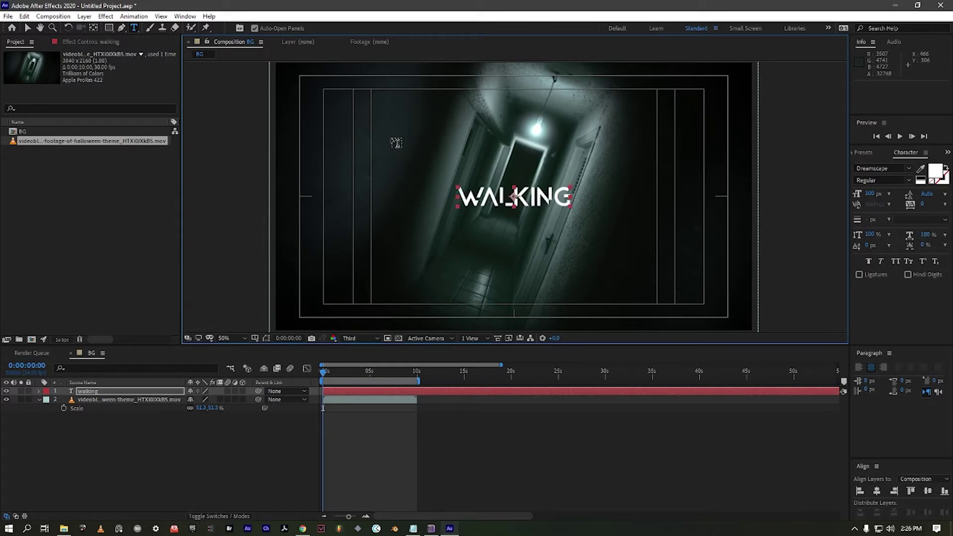
# Apply Drop Shadow to the walking text layer through FX Console, with opacity 60%, distance 17.2 and softness 0.2.
pyautogui.click(147, 390)
pyautogui.hotkey('ctrl', 'space')
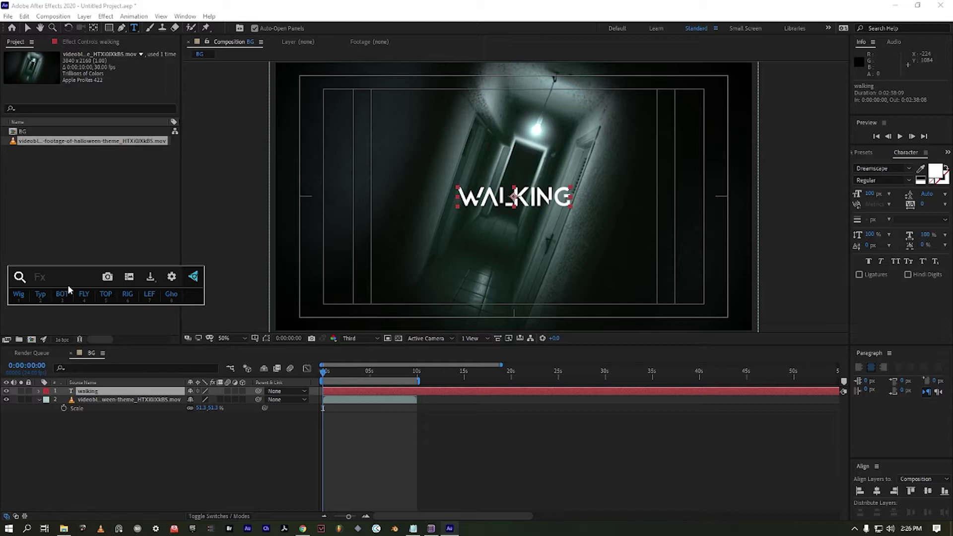
pyautogui.write('drop')
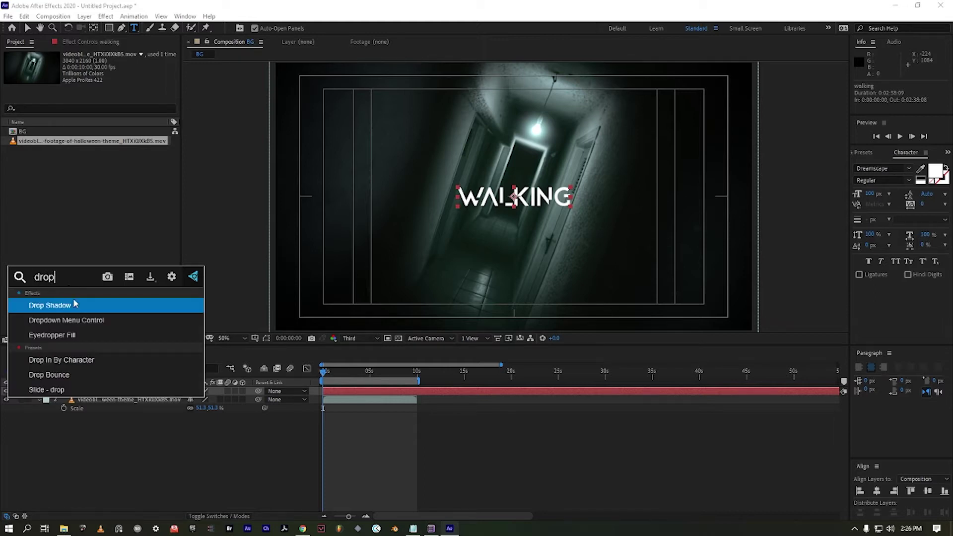
pyautogui.click(78, 306)
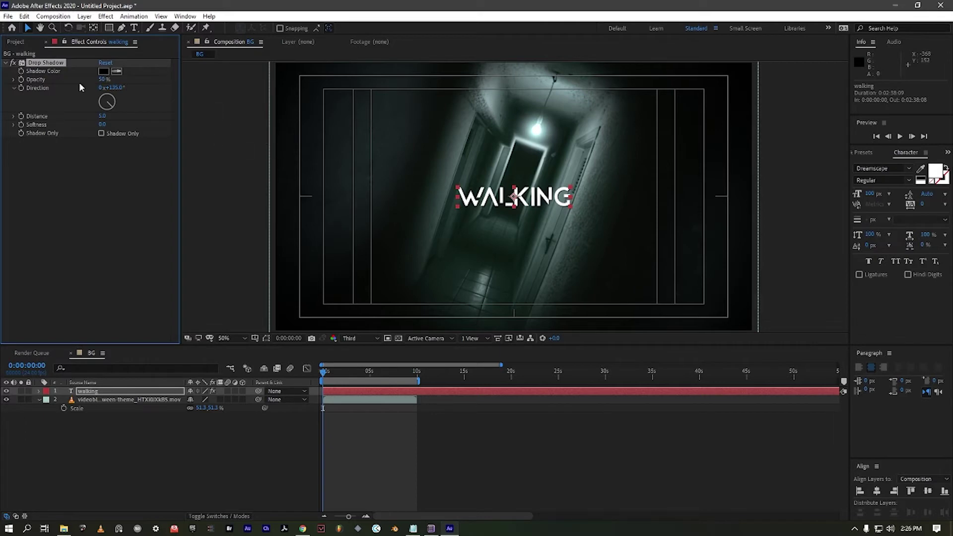
pyautogui.moveTo(102, 116); pyautogui.dragTo(147, 83)
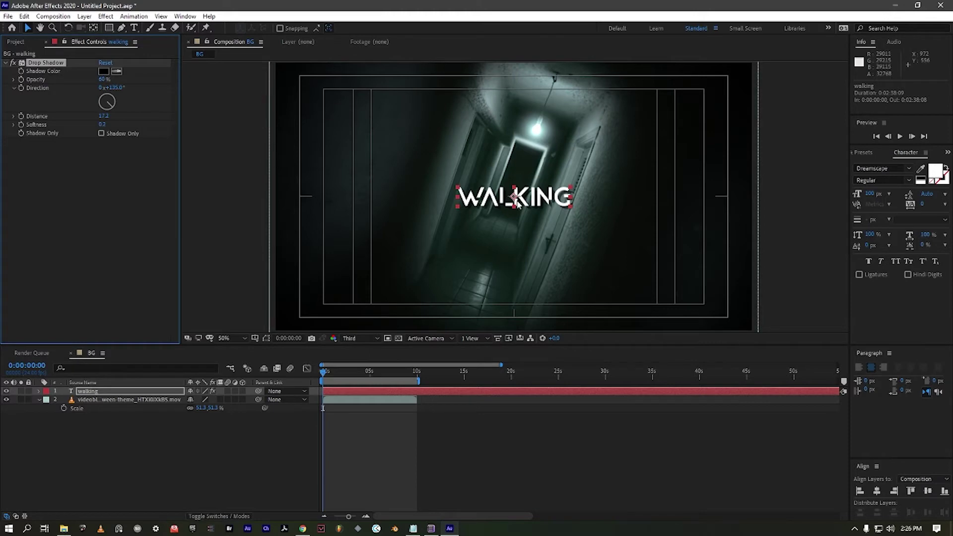
# Examine the text's drop shadow up close against the transparency grid with the footage hidden, and show the footage again.
pyautogui.click(399, 339)
pyautogui.click(6, 400)
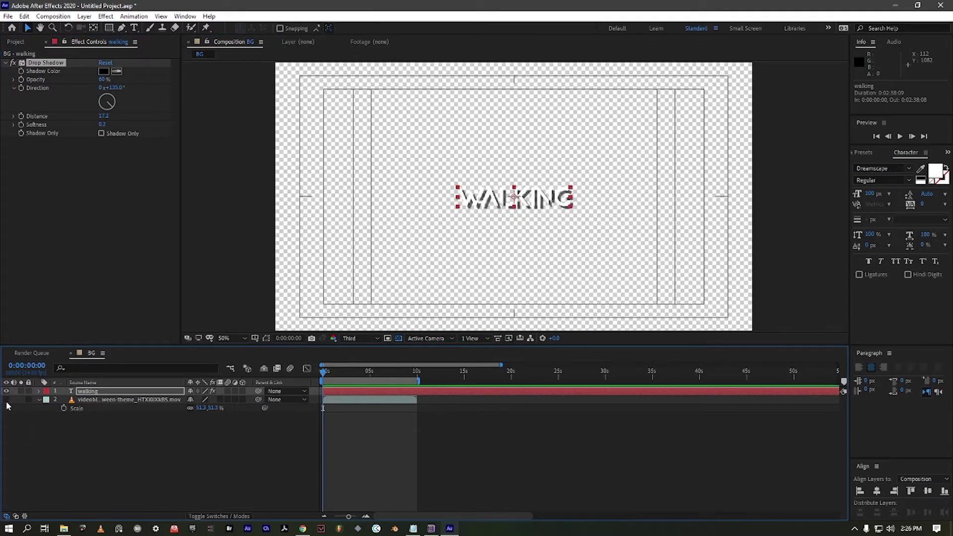
pyautogui.press('.')
pyautogui.press('.')
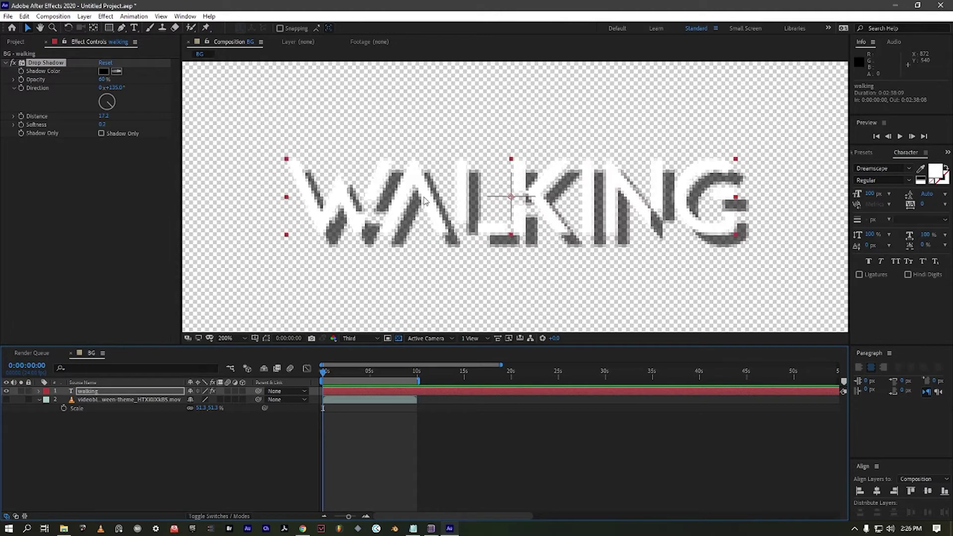
pyautogui.press(',')
pyautogui.press(',')
pyautogui.press(',')
pyautogui.press('.')
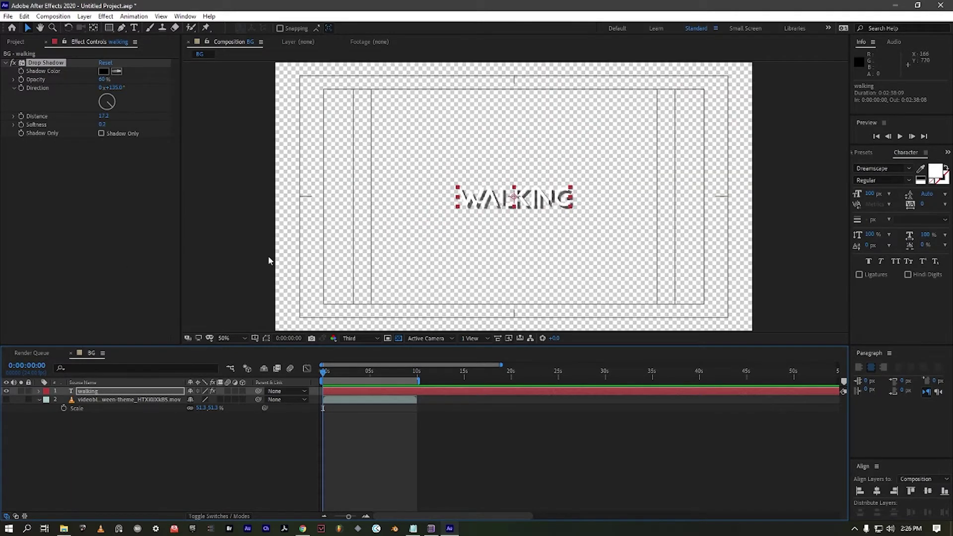
pyautogui.click(7, 399)
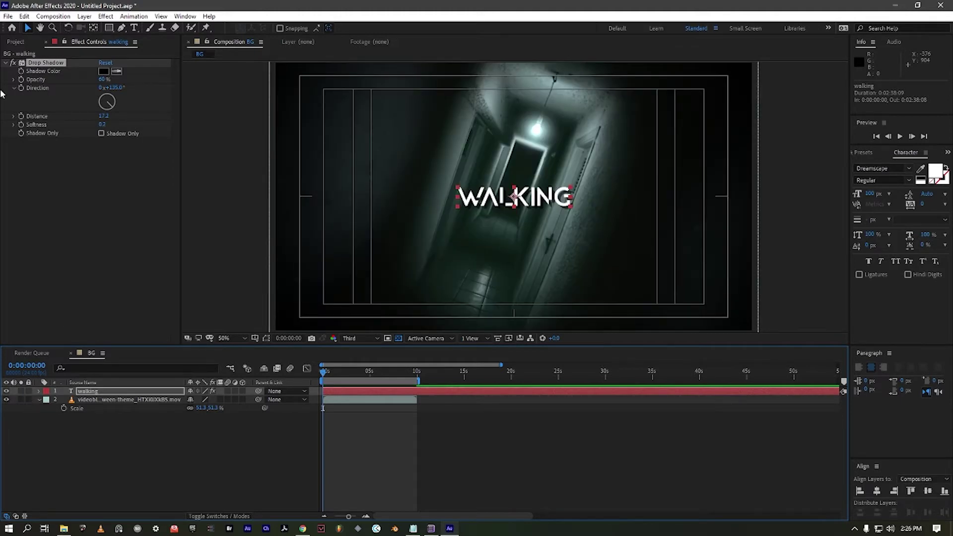
# Delete the Drop Shadow effect from the walking text layer.
pyautogui.click(46, 64)
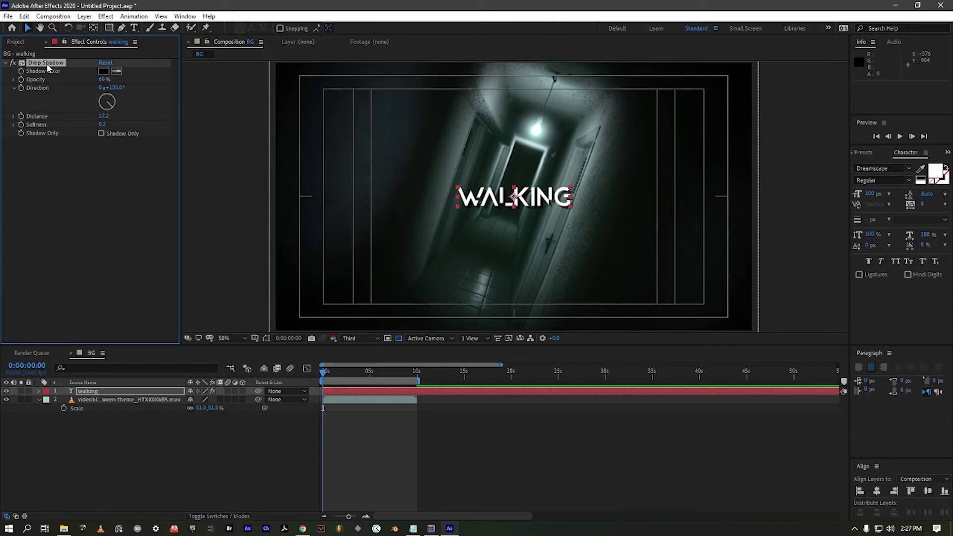
pyautogui.press('Delete')
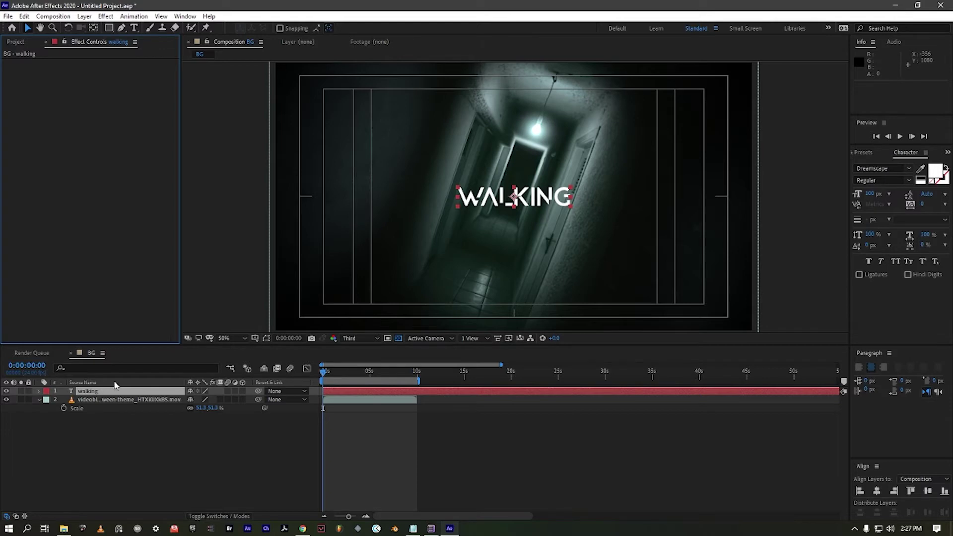
# Shift the walking layer to start at 0:00:00:20 and place the current time at its start.
pyautogui.moveTo(333, 391); pyautogui.dragTo(341, 393)
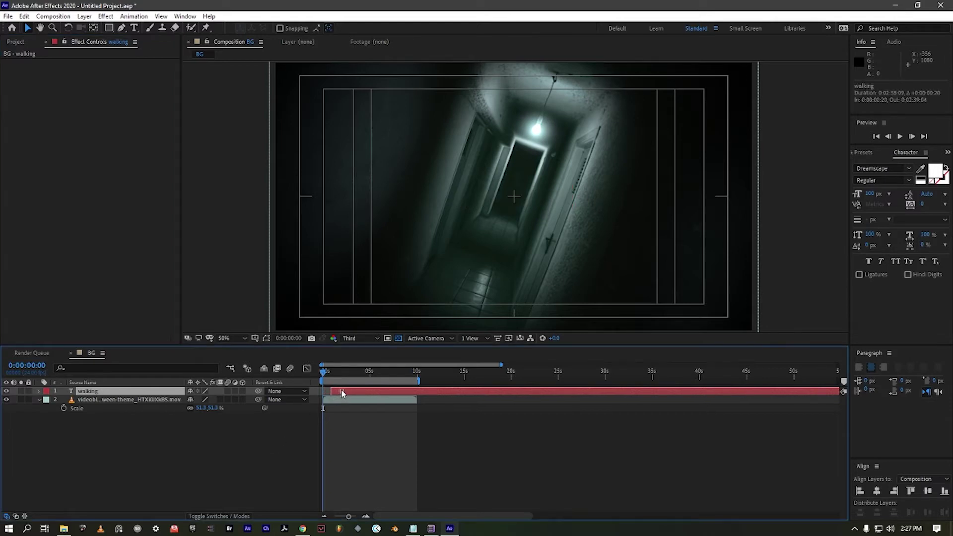
pyautogui.click(330, 371)
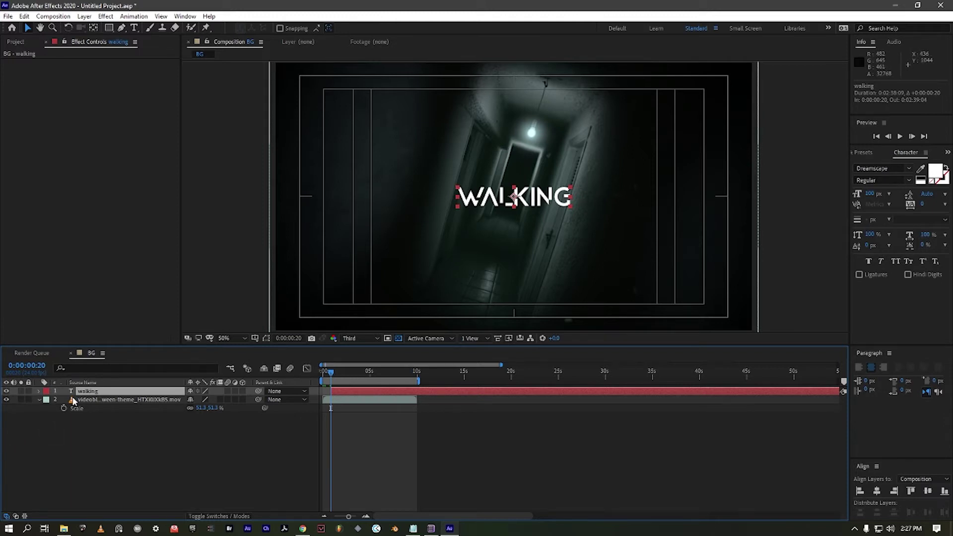
# Keyframe the walking layer's own Position at 0:00:00:20, and lower the text below the frame at 0:00:00:15 with a vertical value of 1601.
pyautogui.press('p')
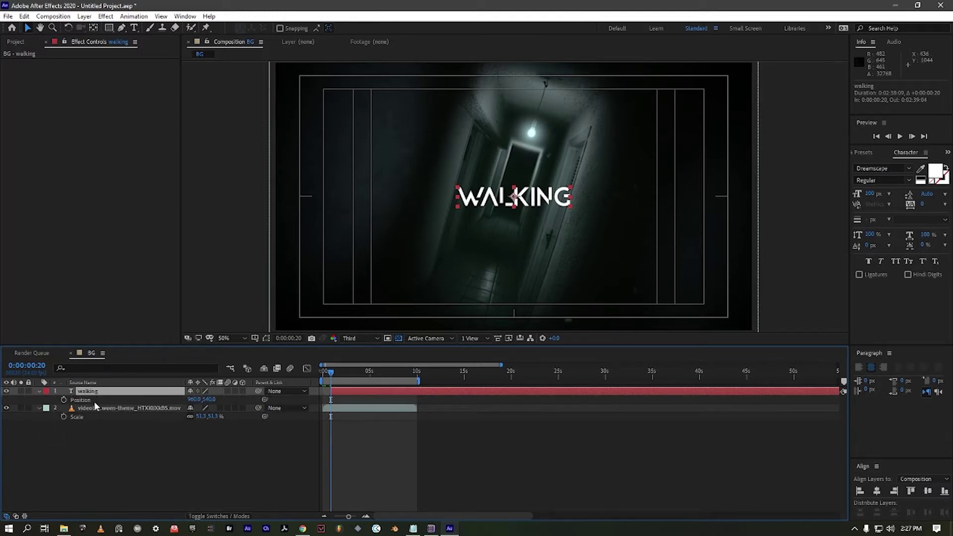
pyautogui.click(63, 399)
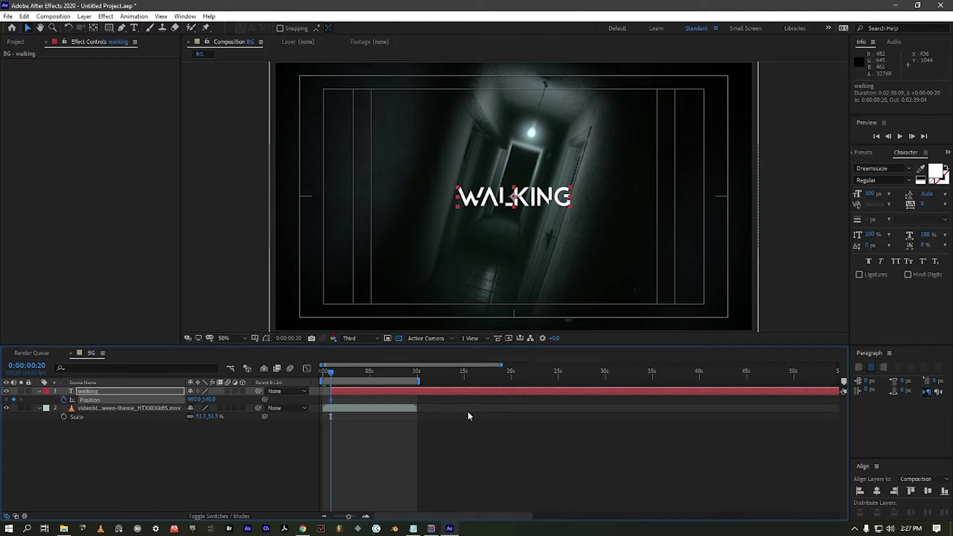
pyautogui.press('pageup')
pyautogui.press('pageup')
pyautogui.press('pageup')
pyautogui.press('pageup')
pyautogui.press('pageup')
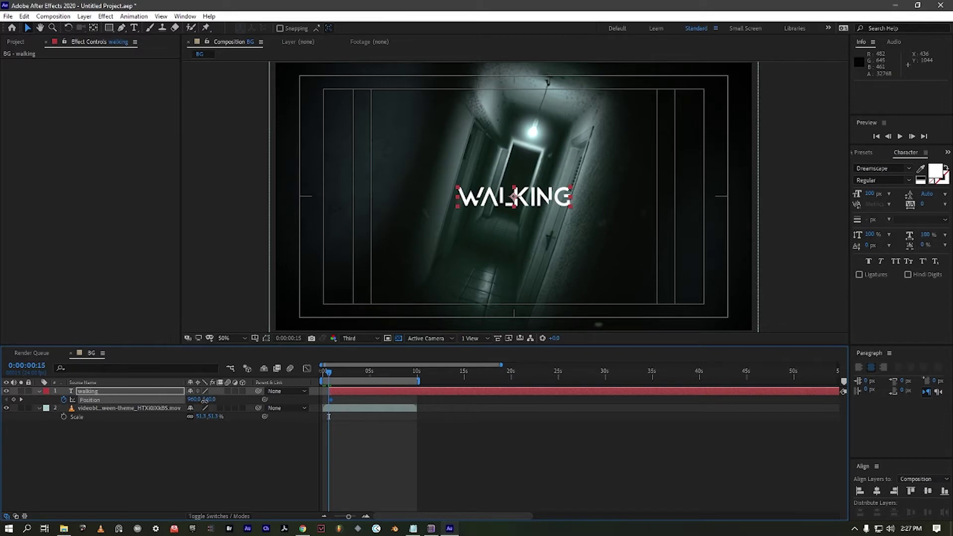
pyautogui.moveTo(203, 400); pyautogui.dragTo(754, 377)
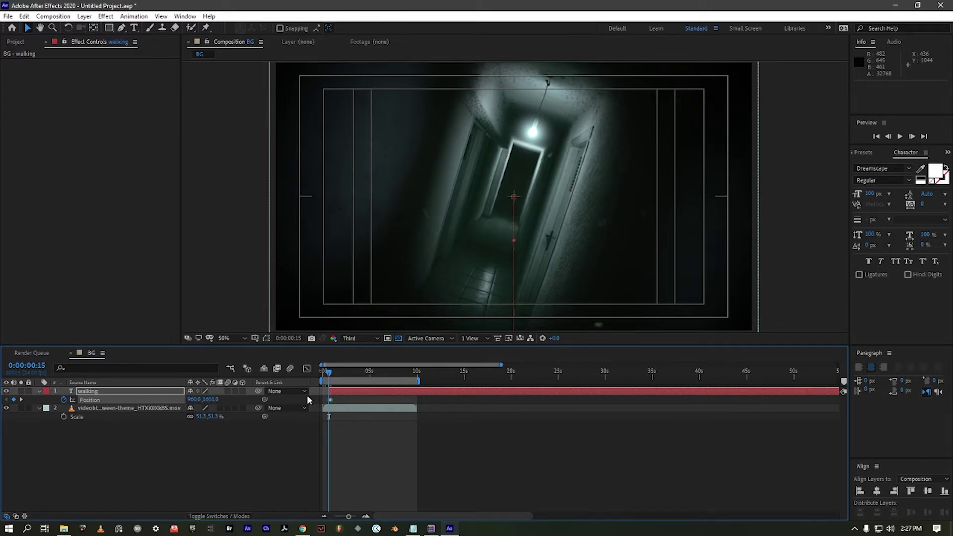
# Check the animated text around 0:00:01:15 and undo the keyframes on the layer's own Position.
pyautogui.click(335, 371)
pyautogui.moveTo(336, 373); pyautogui.dragTo(339, 374)
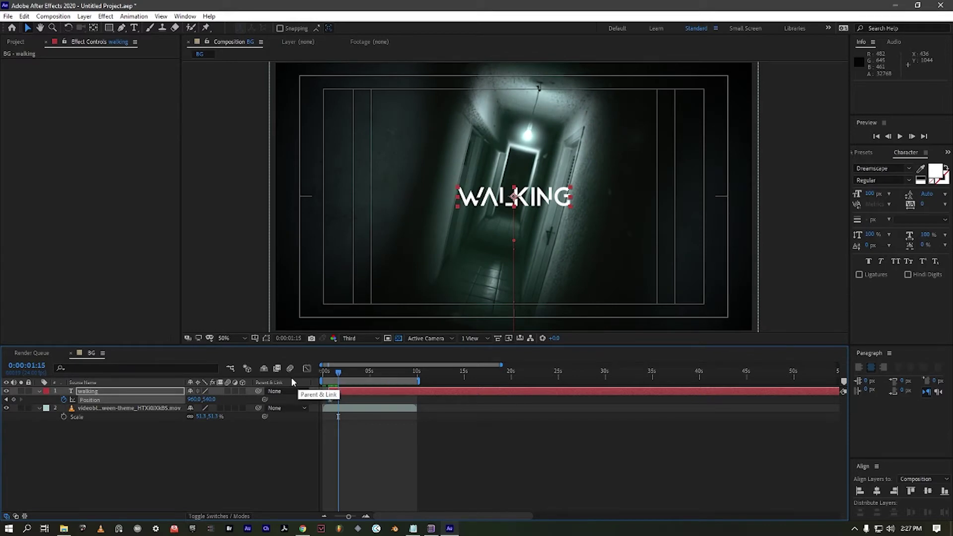
pyautogui.hotkey('ctrl', 'z')
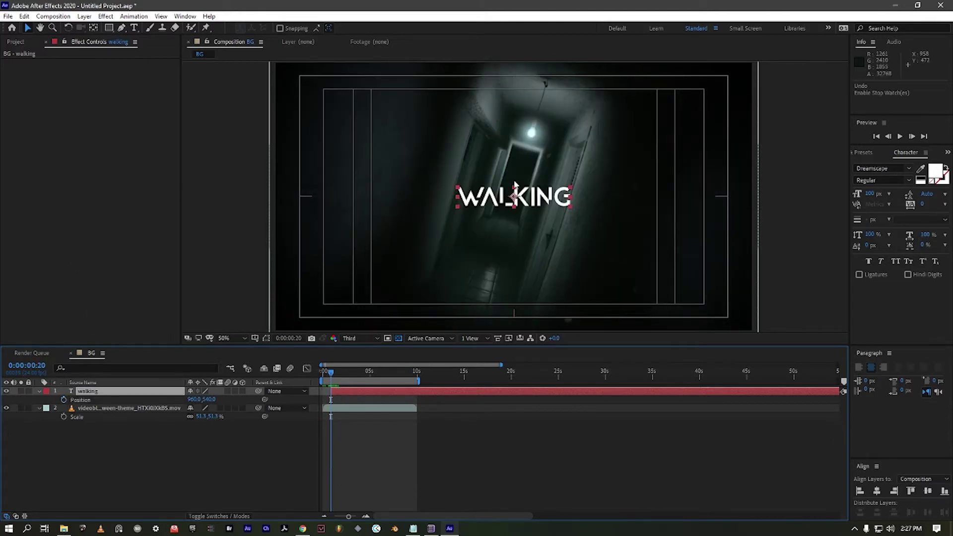
# Move the walking text to about 508, 358 and apply the Transform effect to it through FX Console.
pyautogui.moveTo(498, 202); pyautogui.dragTo(387, 157)
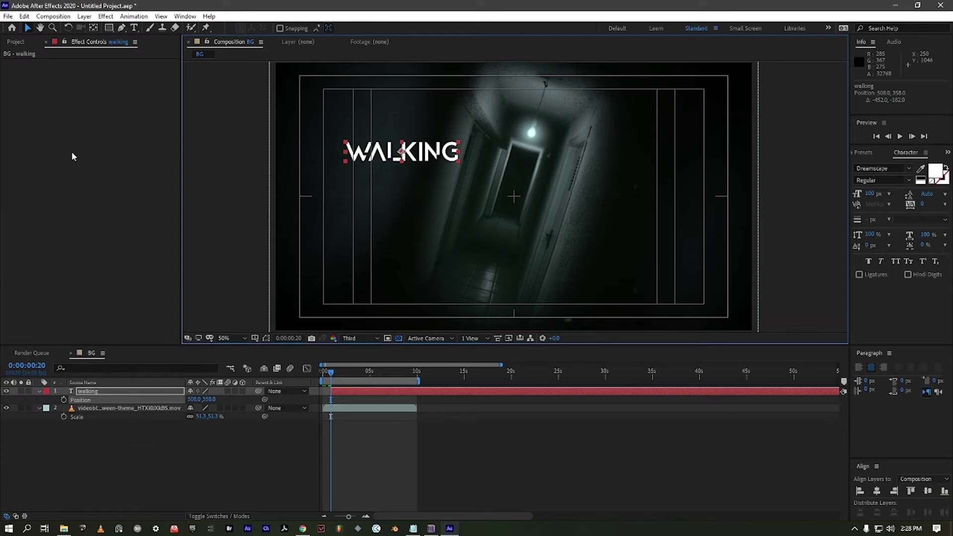
pyautogui.hotkey('ctrl', 'space')
pyautogui.write('tran')
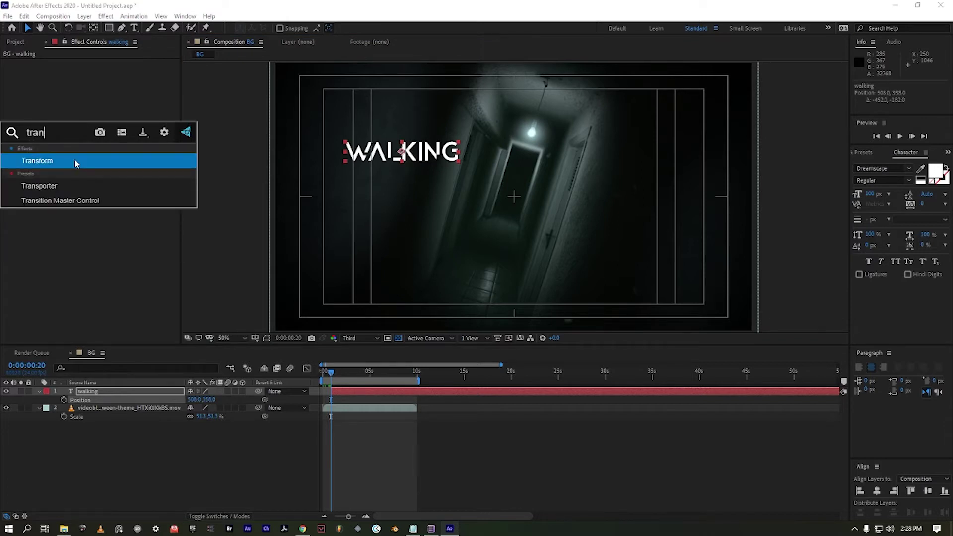
pyautogui.click(76, 162)
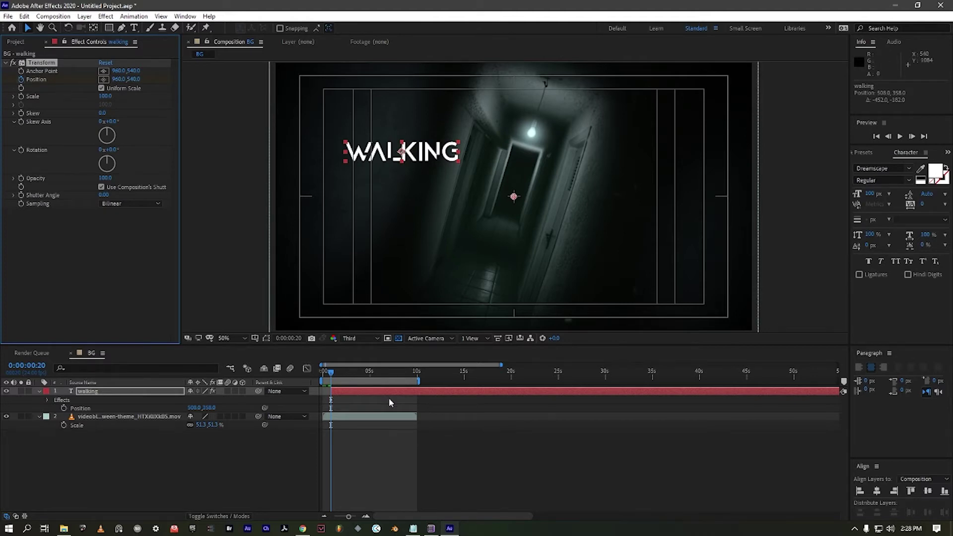
# Keyframe the Transform effect's Position at 960, 1693 on 0:00:00:15, five frames before its resting keyframe, and go to 0:00:01:10.
pyautogui.press('pageup')
pyautogui.press('pageup')
pyautogui.press('pageup')
pyautogui.press('pageup')
pyautogui.press('pageup')
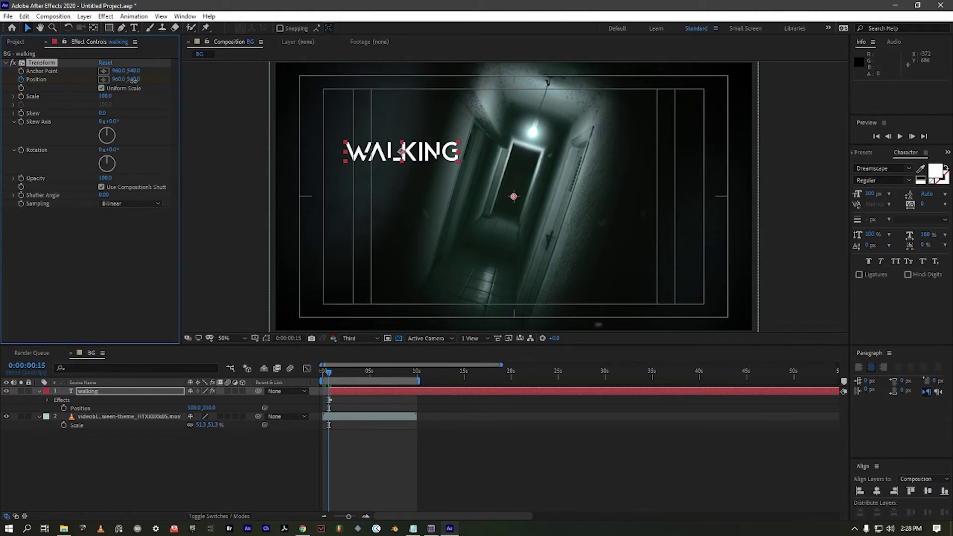
pyautogui.moveTo(133, 80); pyautogui.dragTo(686, 103)
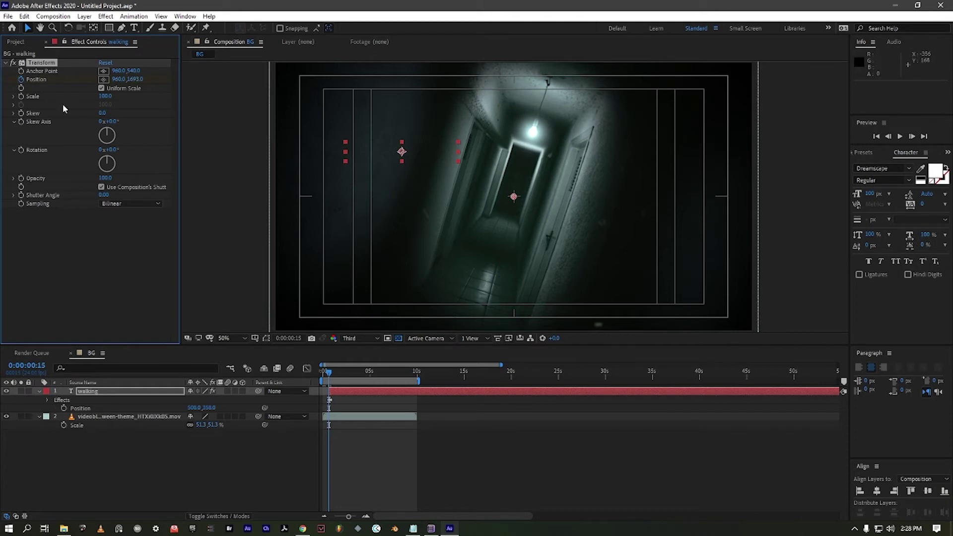
pyautogui.click(333, 373)
pyautogui.moveTo(333, 374)
pyautogui.mouseDown()
pyautogui.moveTo(323, 374)
pyautogui.moveTo(336, 375)
pyautogui.mouseUp()
# Reveal the walking layer's modified properties and enlarge the timeline around the Transform Position keyframes.
pyautogui.click(79, 382)
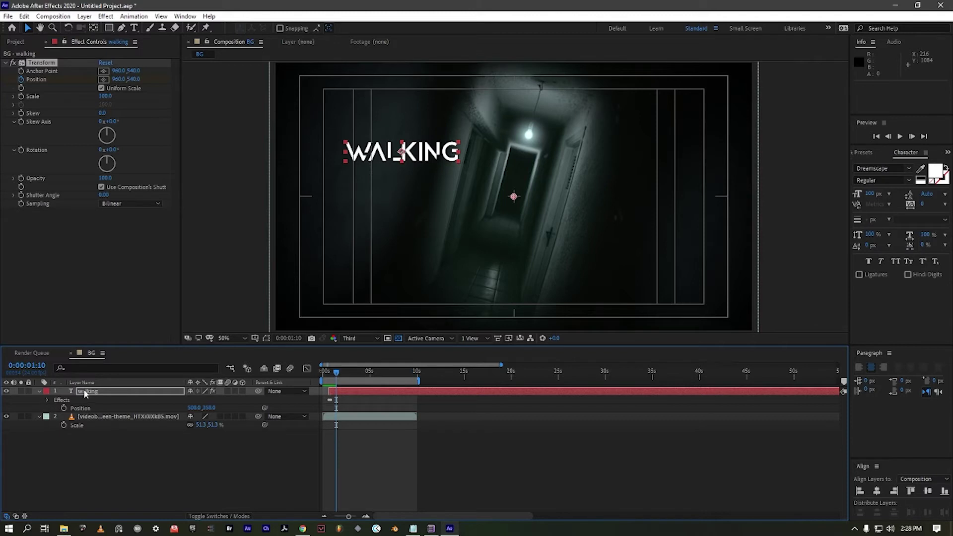
pyautogui.click(84, 390)
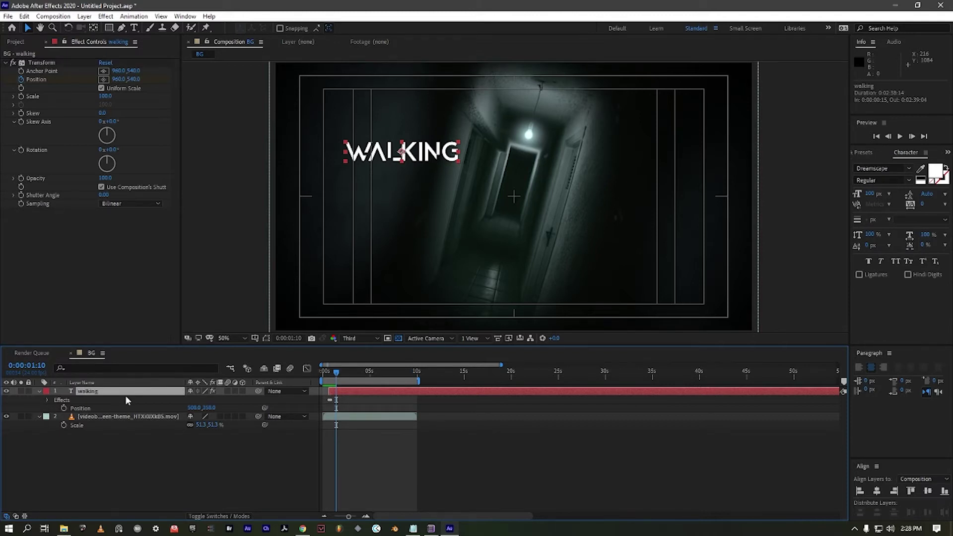
pyautogui.press('u')
pyautogui.press('u')
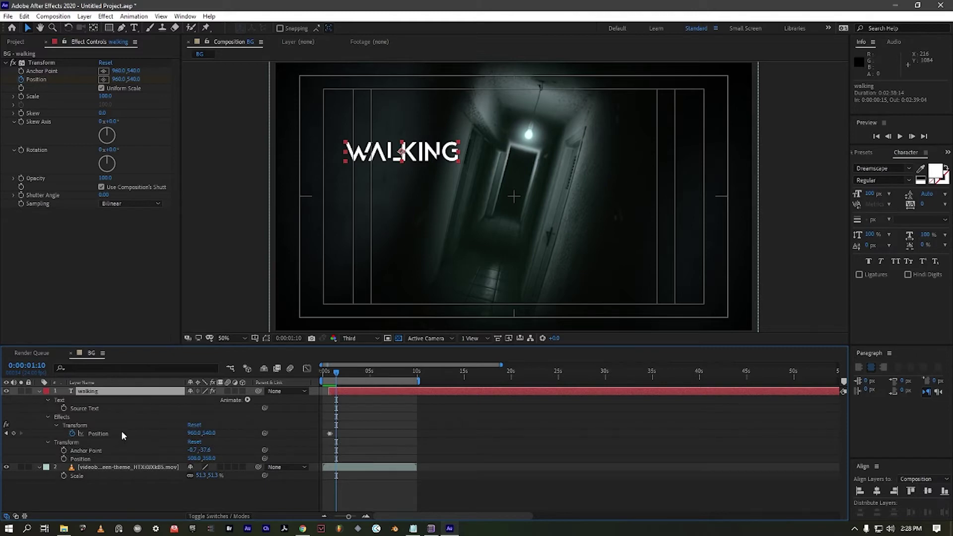
pyautogui.scroll(4, 329, 437)
pyautogui.scroll(-1, 328, 437)
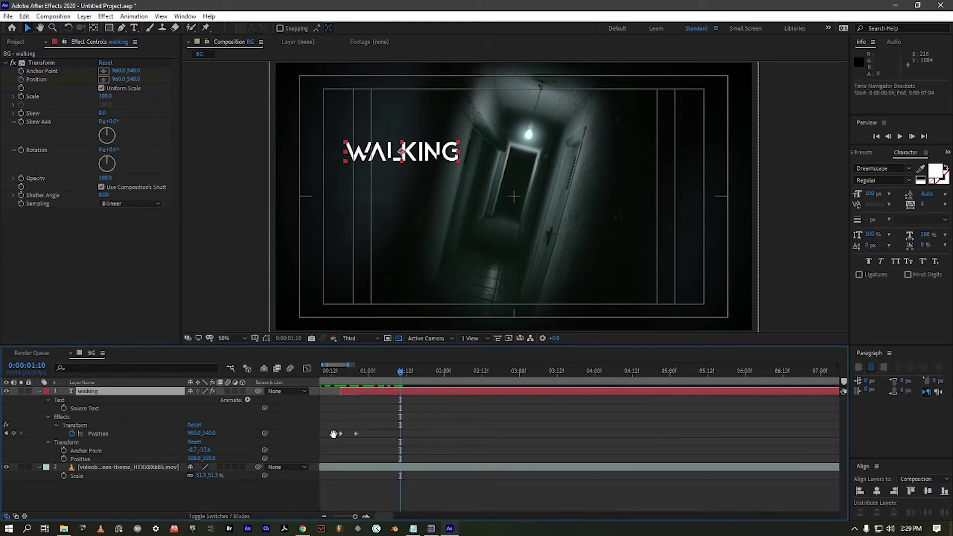
pyautogui.moveTo(335, 439); pyautogui.dragTo(366, 441)
pyautogui.press('v')
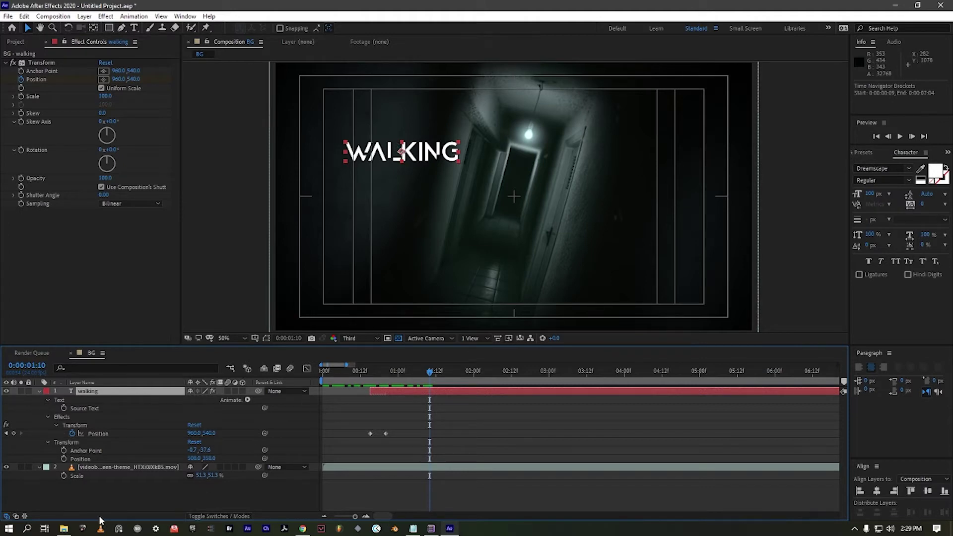
# Start an empty expression on the Transform effect's Position and switch to the Inertia Bounce and Bounce Back Expression file in Notepad.
pyautogui.keyDown('alt'); pyautogui.click(73, 434); pyautogui.keyUp('alt')
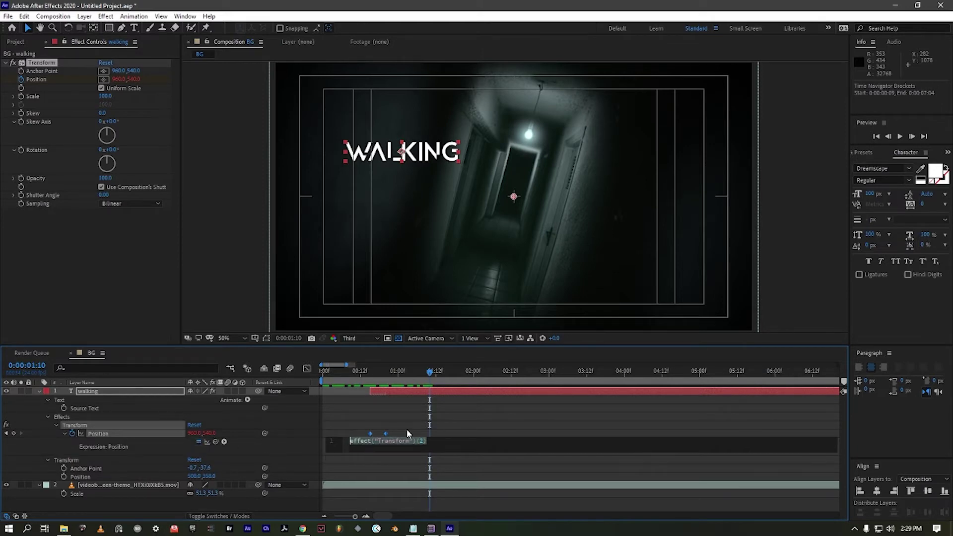
pyautogui.press('BackSpace')
pyautogui.moveTo(409, 533)
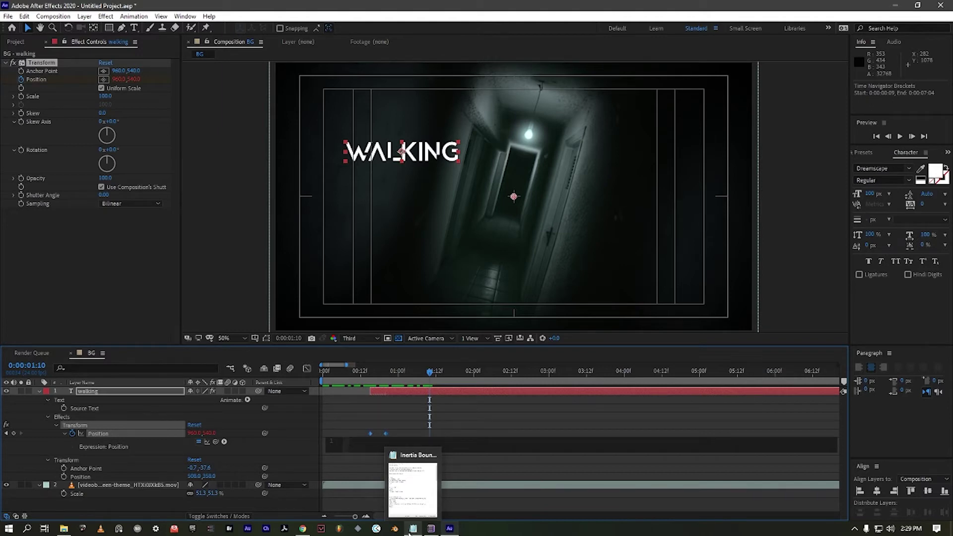
pyautogui.click(409, 534)
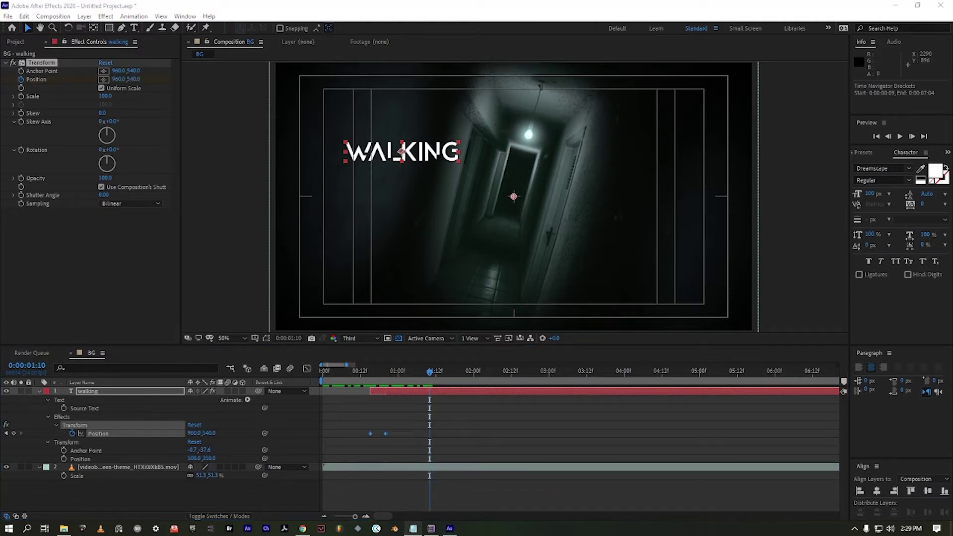
pyautogui.moveTo(952, 108); pyautogui.dragTo(523, 118)
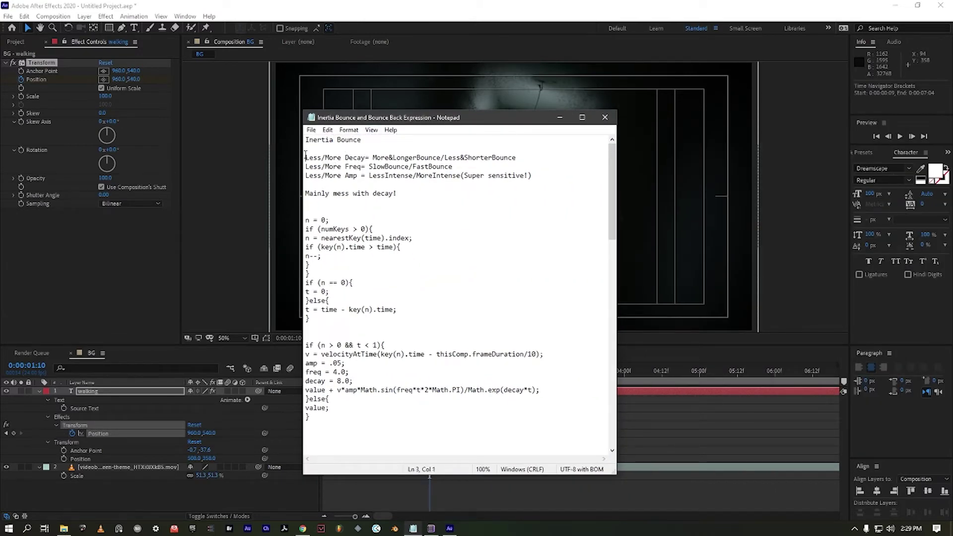
# Examine the notes explaining decay, freq and amp, and the lines in the Inertia Bounce code that set them.
pyautogui.moveTo(306, 157); pyautogui.dragTo(520, 183)
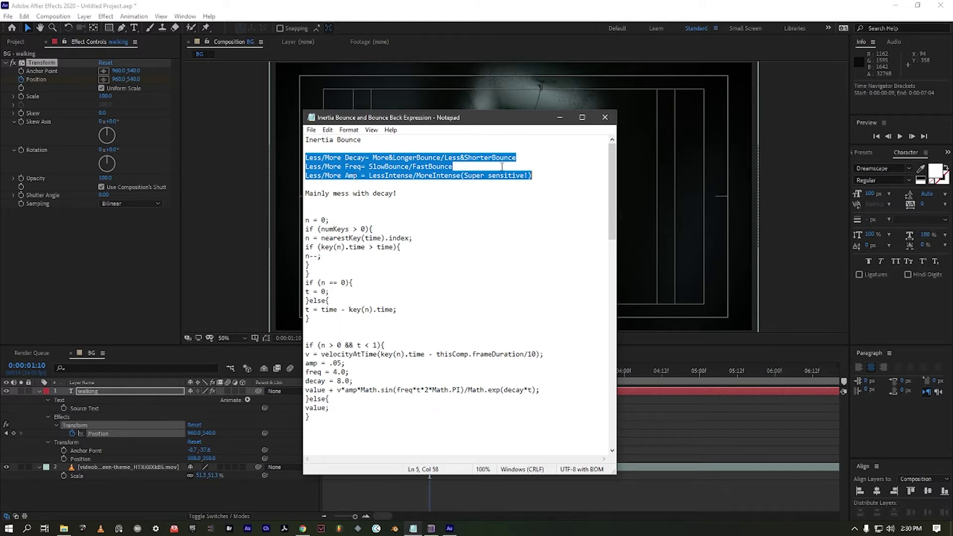
pyautogui.click(533, 175)
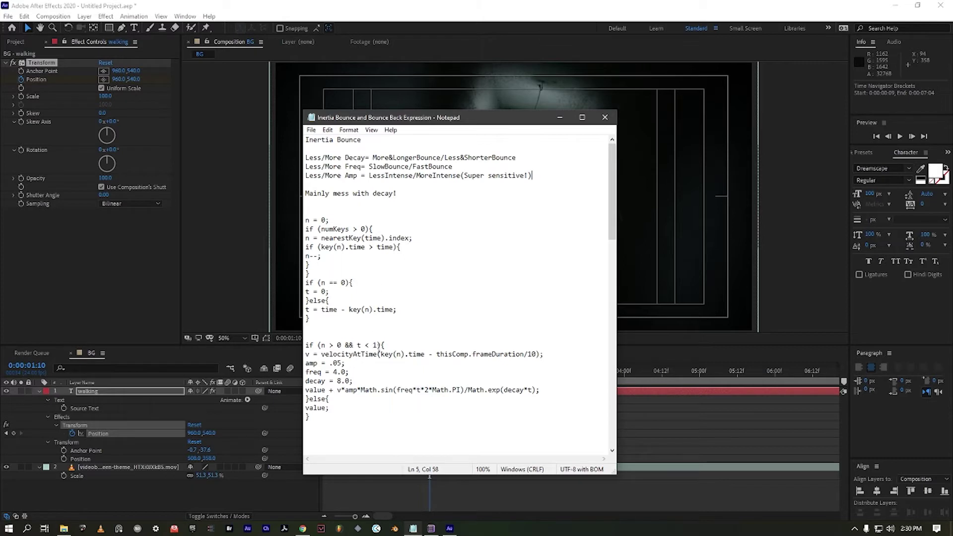
pyautogui.scroll(-2, 423, 281)
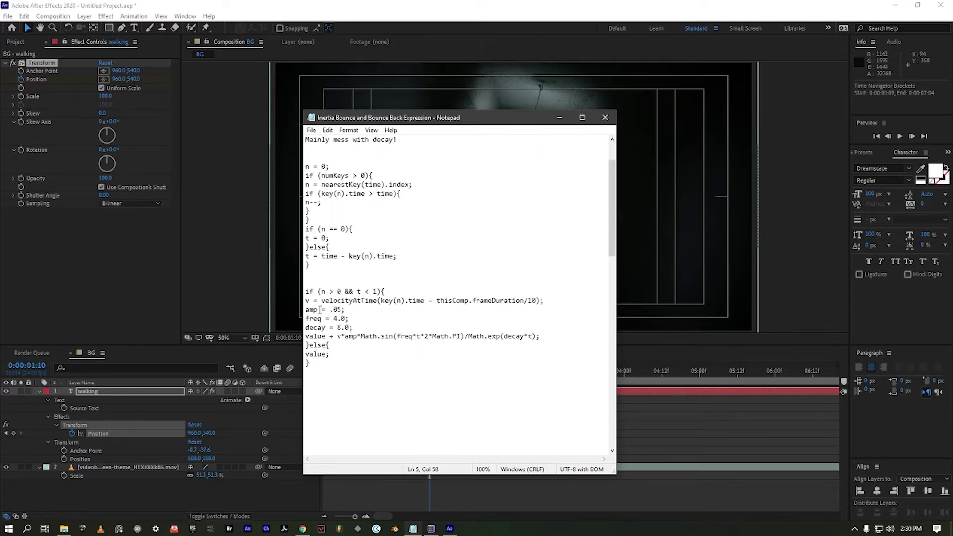
pyautogui.moveTo(306, 310); pyautogui.dragTo(358, 327)
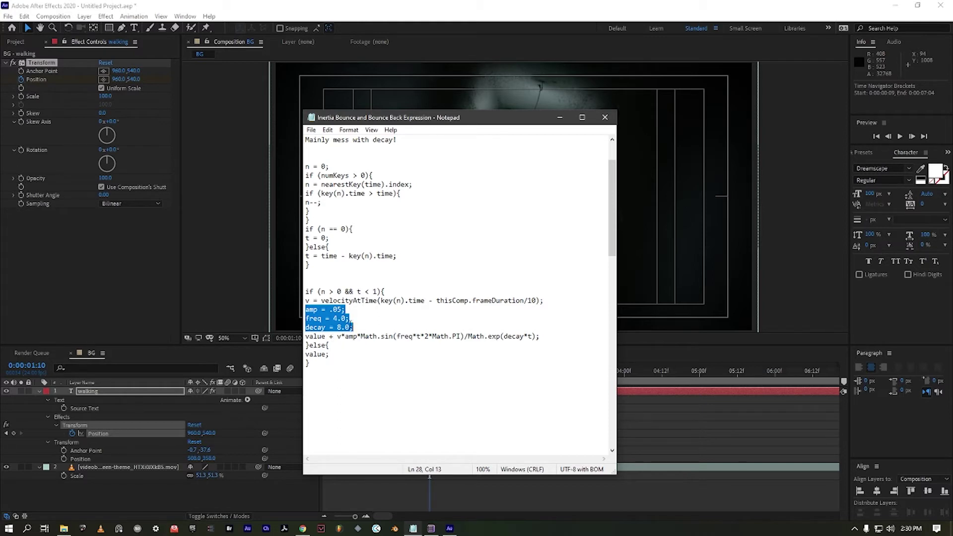
pyautogui.click(354, 327)
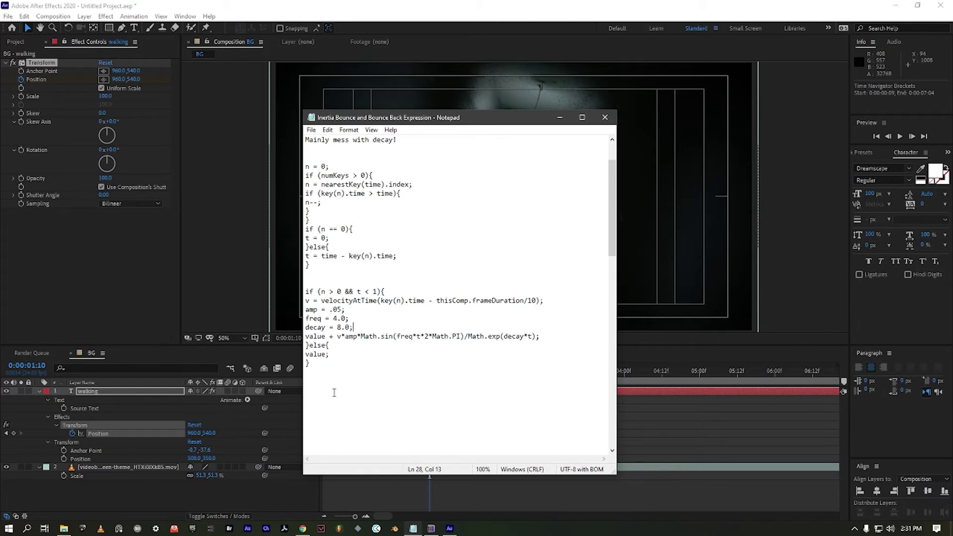
# Copy the complete Inertia Bounce code and paste it in After Effects as the expression of the Transform effect's Position.
pyautogui.moveTo(343, 365); pyautogui.dragTo(305, 220)
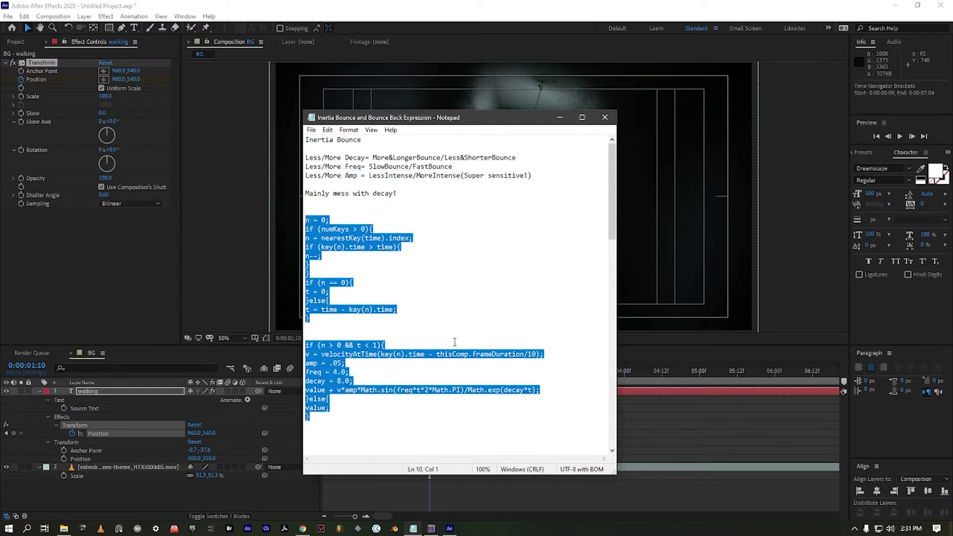
pyautogui.scroll(-2, 459, 345)
pyautogui.scroll(1, 460, 345)
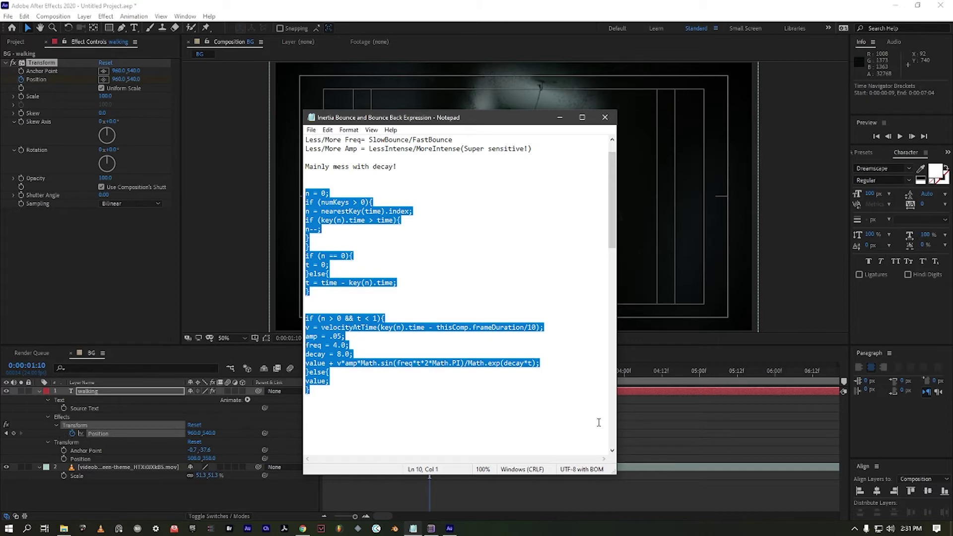
pyautogui.click(629, 439)
pyautogui.keyDown('alt'); pyautogui.click(73, 433); pyautogui.keyUp('alt')
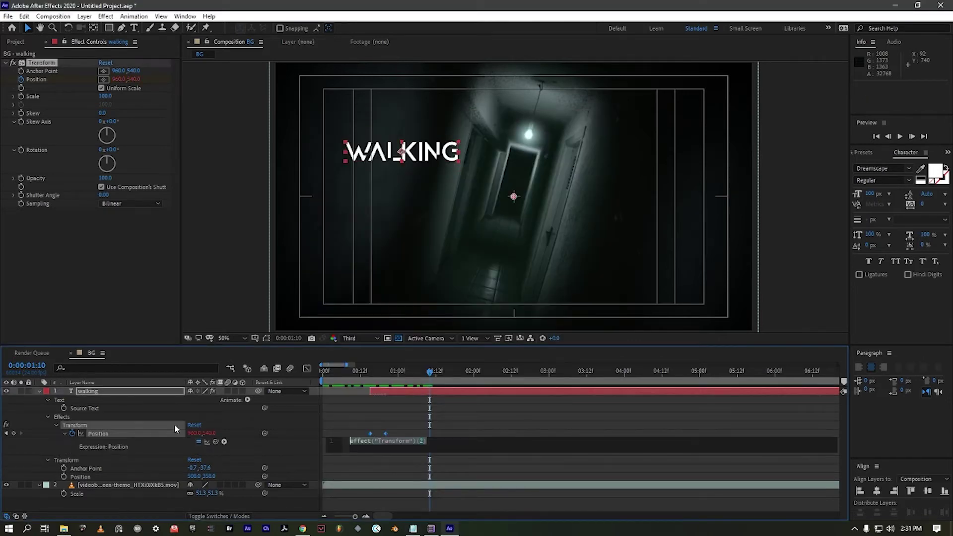
pyautogui.hotkey('ctrl', 'v')
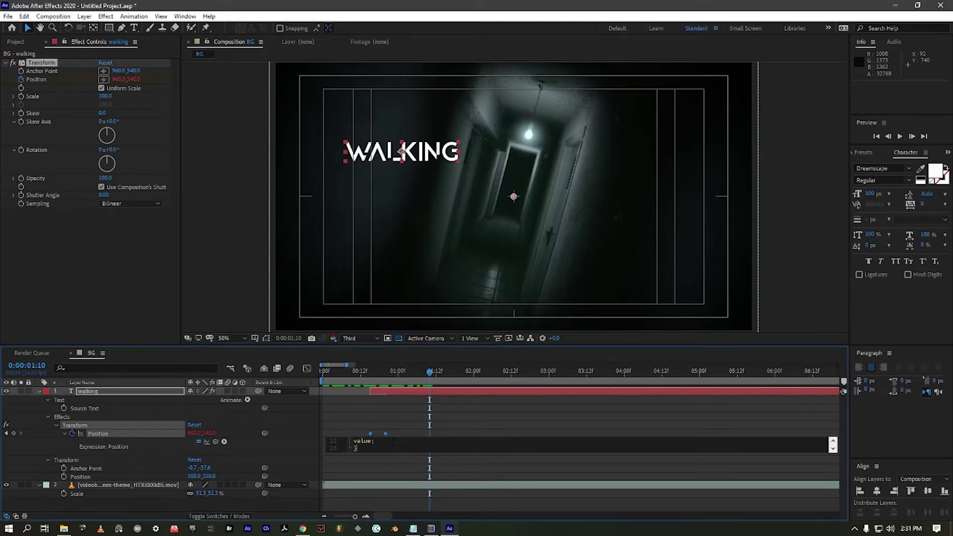
pyautogui.click(411, 425)
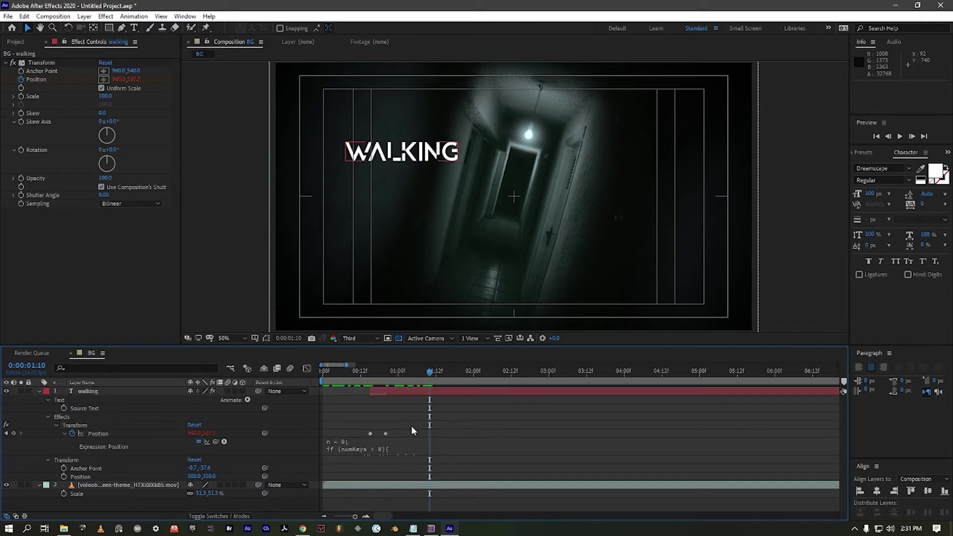
# Check the text's rise between the Position keyframes and set amp to .02 in the Transform Position expression.
pyautogui.click(368, 371)
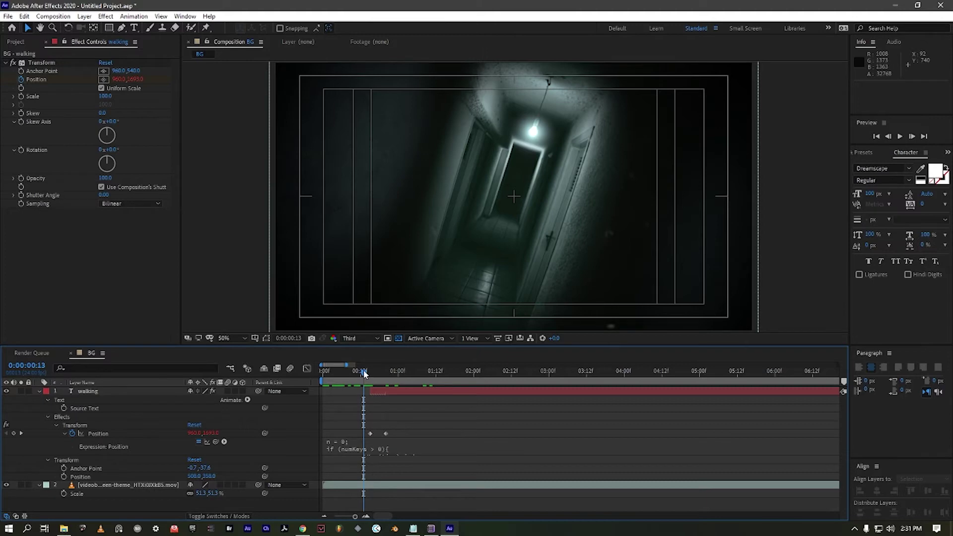
pyautogui.moveTo(363, 371); pyautogui.dragTo(383, 371)
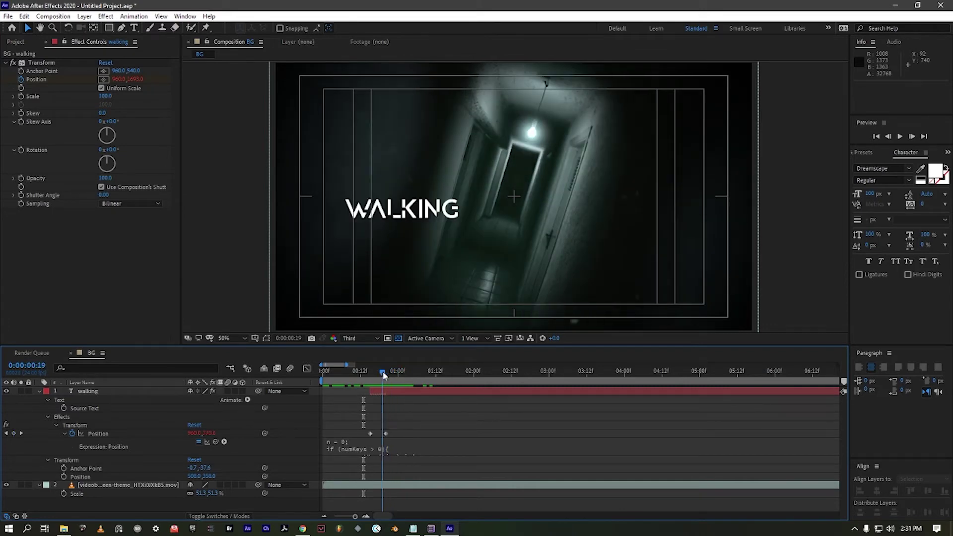
pyautogui.click(368, 446)
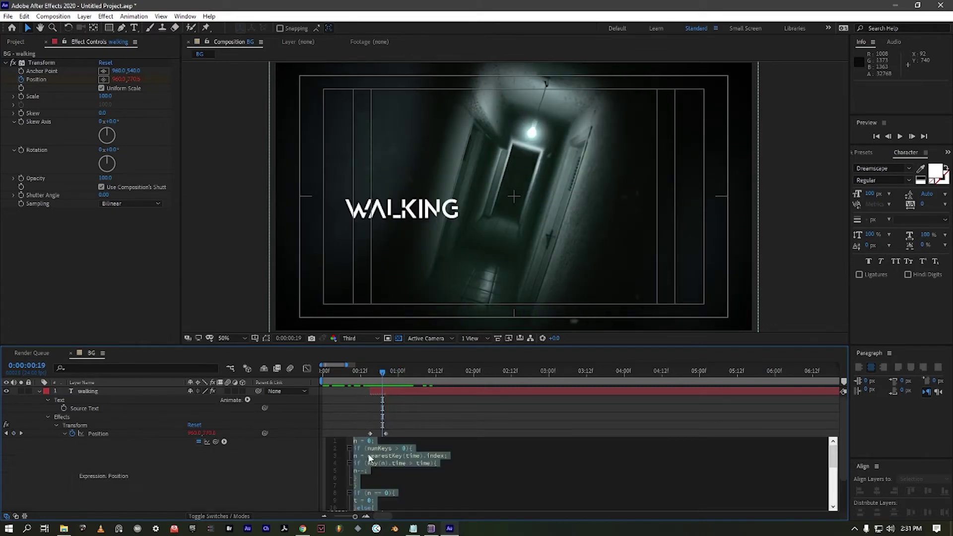
pyautogui.scroll(-4, 369, 461)
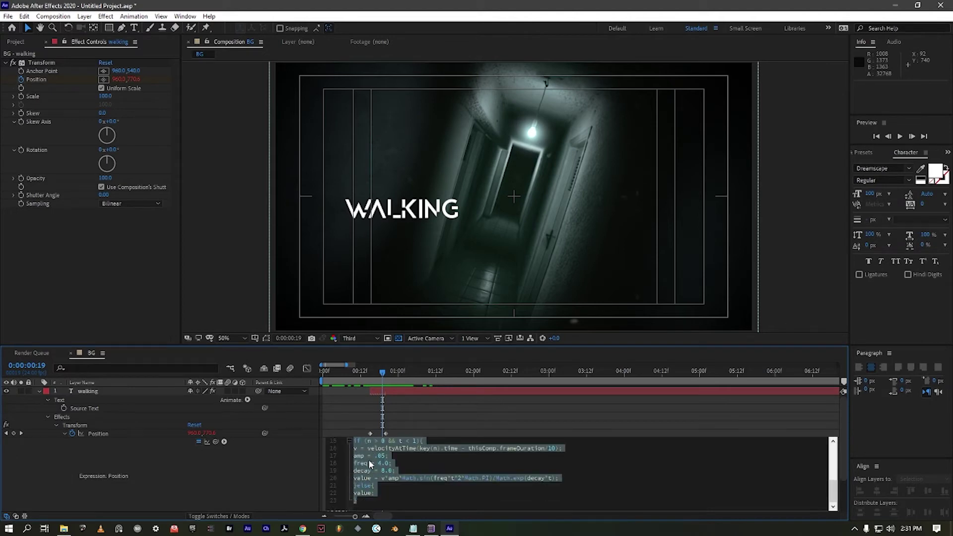
pyautogui.click(386, 455)
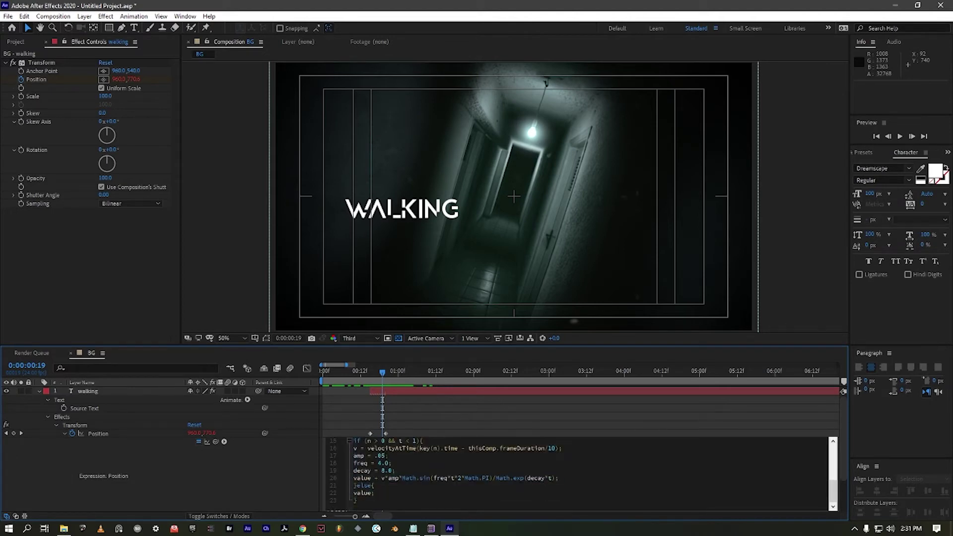
pyautogui.press('BackSpace')
pyautogui.write('2')
pyautogui.click(415, 421)
# Set freq to 2.0 in the Transform Position expression, with the current time moved just past the second keyframe.
pyautogui.moveTo(383, 371)
pyautogui.mouseDown()
pyautogui.moveTo(373, 369)
pyautogui.moveTo(389, 371)
pyautogui.mouseUp()
pyautogui.click(371, 451)
pyautogui.hotkey('ctrl', 'a')
pyautogui.scroll(-4, 372, 452)
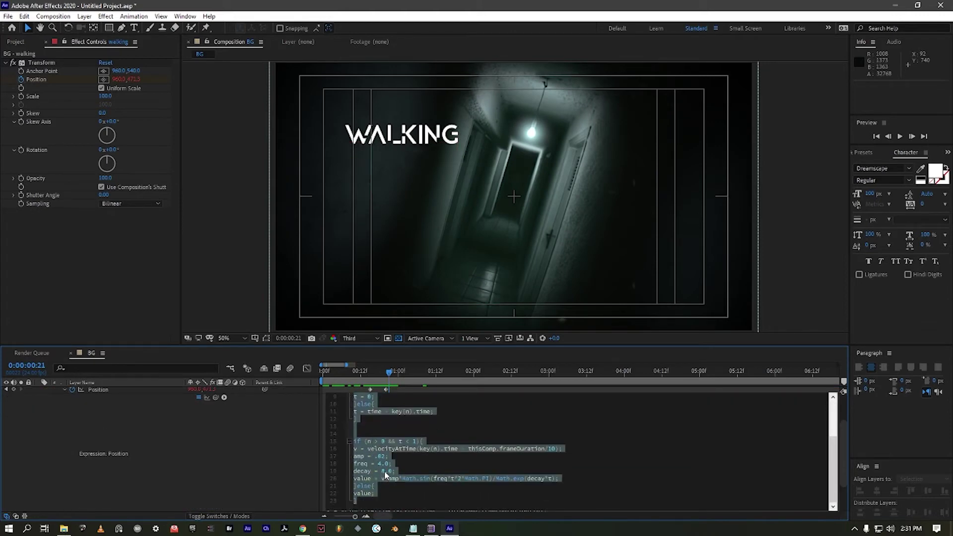
pyautogui.click(383, 472)
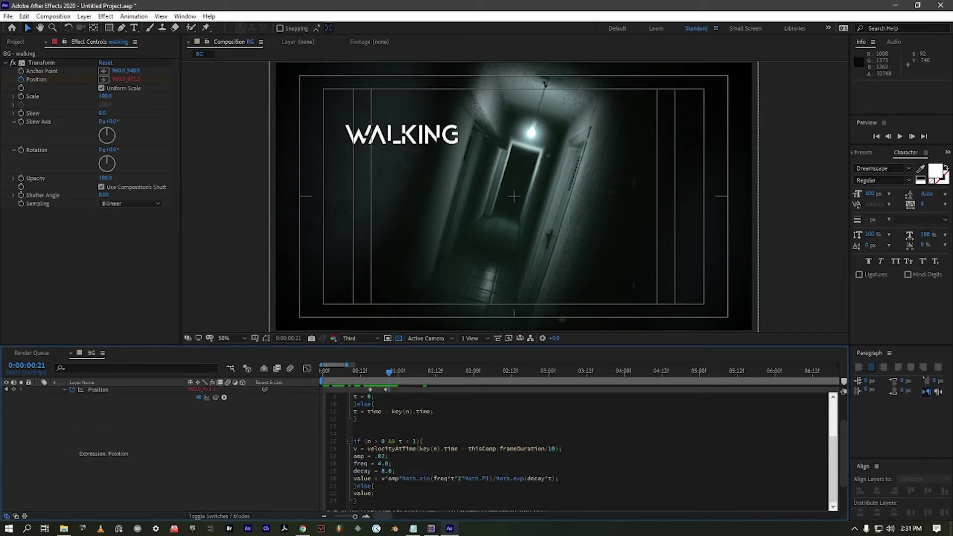
pyautogui.press('BackSpace')
pyautogui.write('2')
pyautogui.scroll(4, 420, 431)
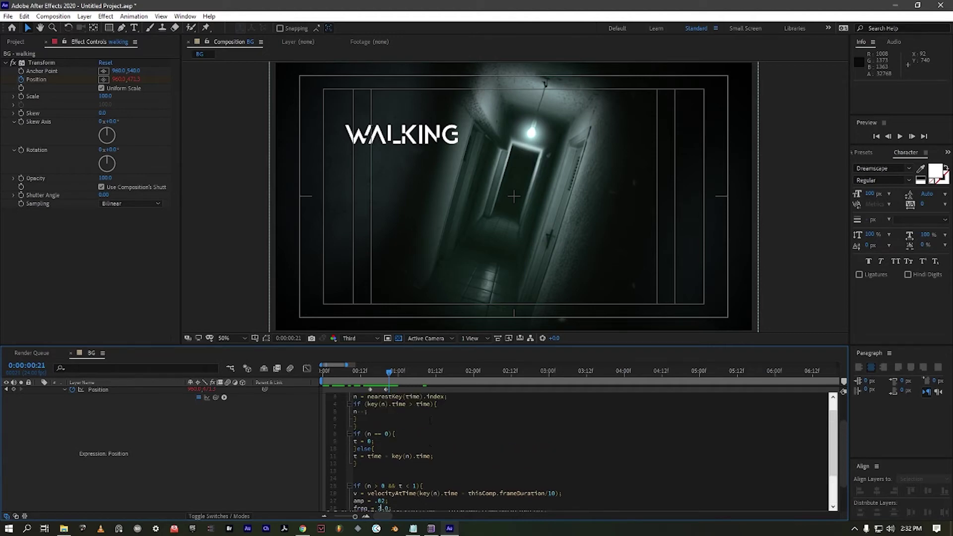
pyautogui.click(297, 449)
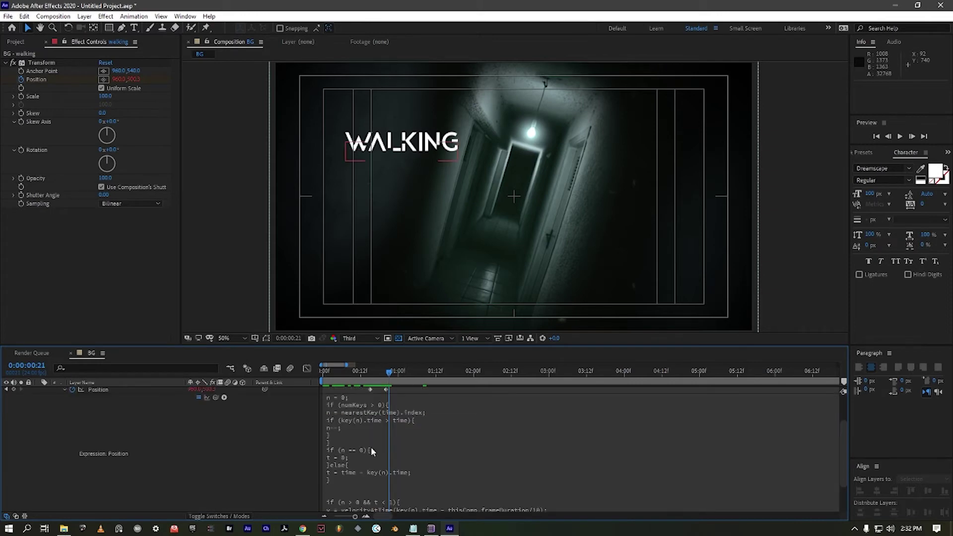
# Scrub through the Position keyframes to review how the walking text bounces with the edited expression.
pyautogui.scroll(1, 360, 457)
pyautogui.scroll(1, 359, 473)
pyautogui.click(376, 372)
pyautogui.moveTo(375, 372); pyautogui.dragTo(401, 399)
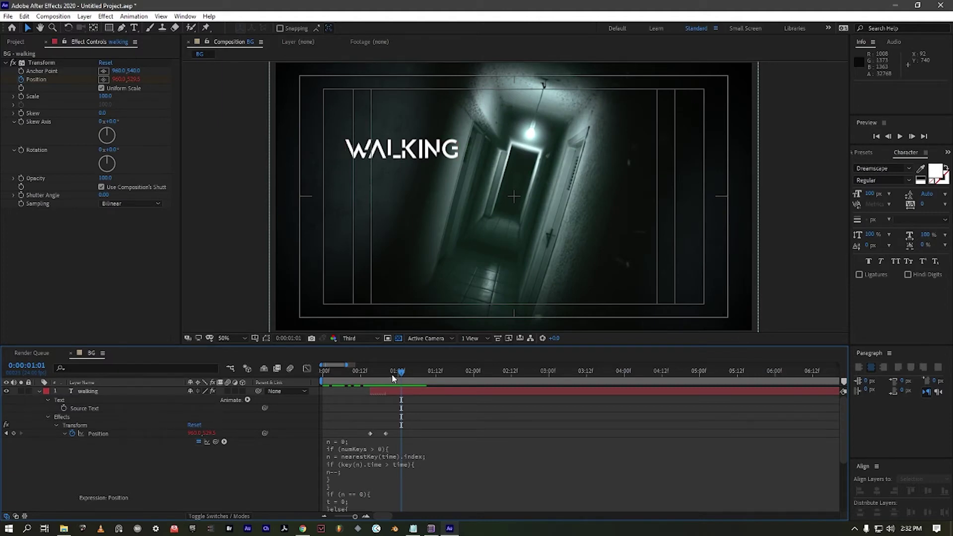
pyautogui.moveTo(391, 374); pyautogui.dragTo(401, 327)
# Select the walking layer's Transform effect with its Position property and start saving them as an animation preset.
pyautogui.click(42, 392)
pyautogui.click(78, 426)
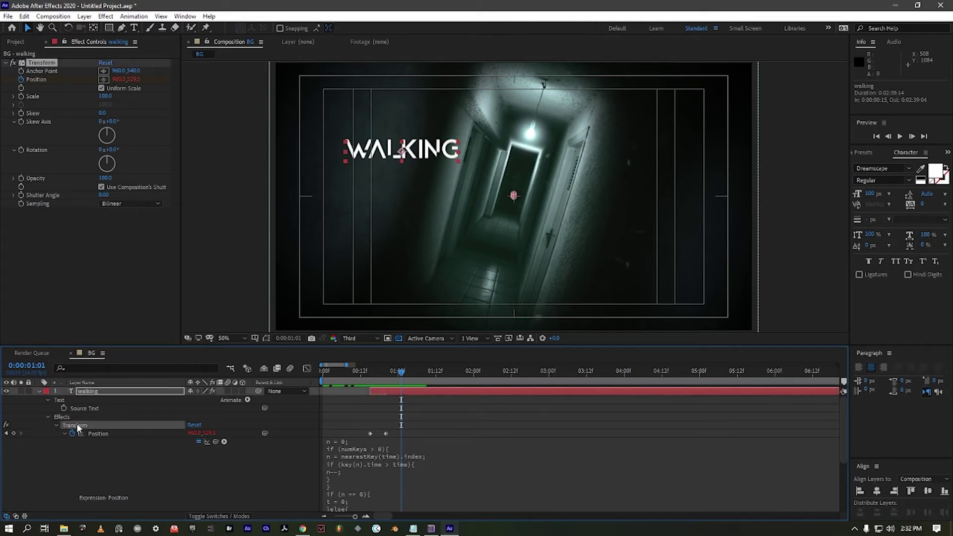
pyautogui.scroll(-3, 113, 446)
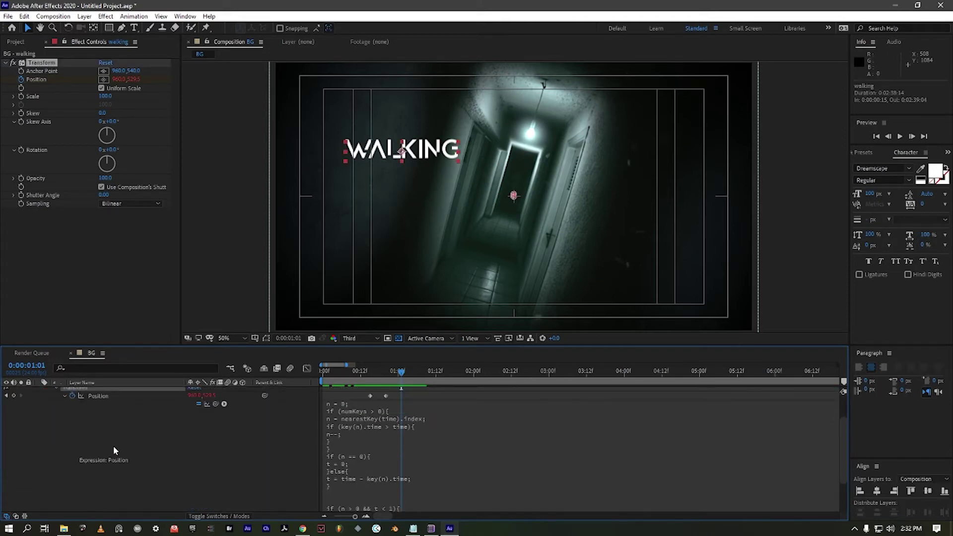
pyautogui.scroll(-4, 112, 451)
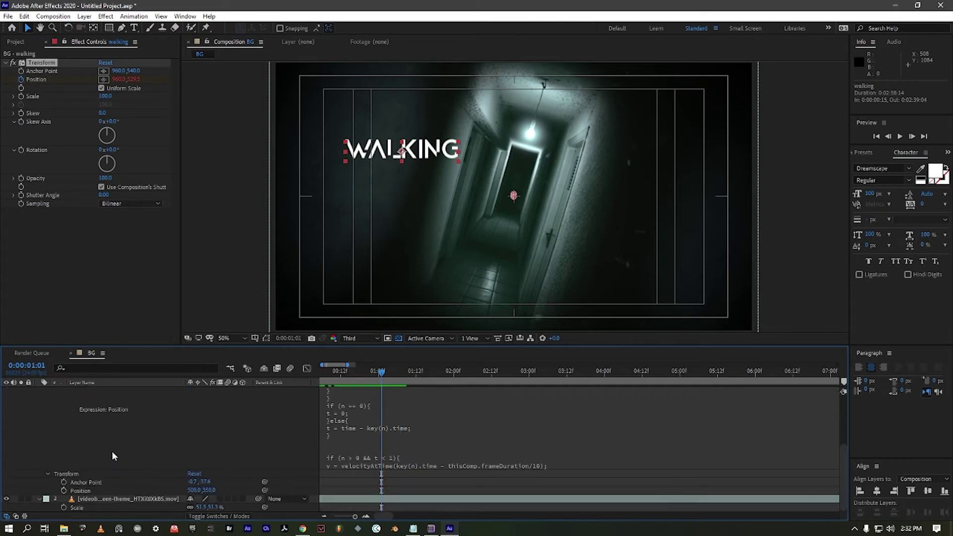
pyautogui.scroll(7, 112, 451)
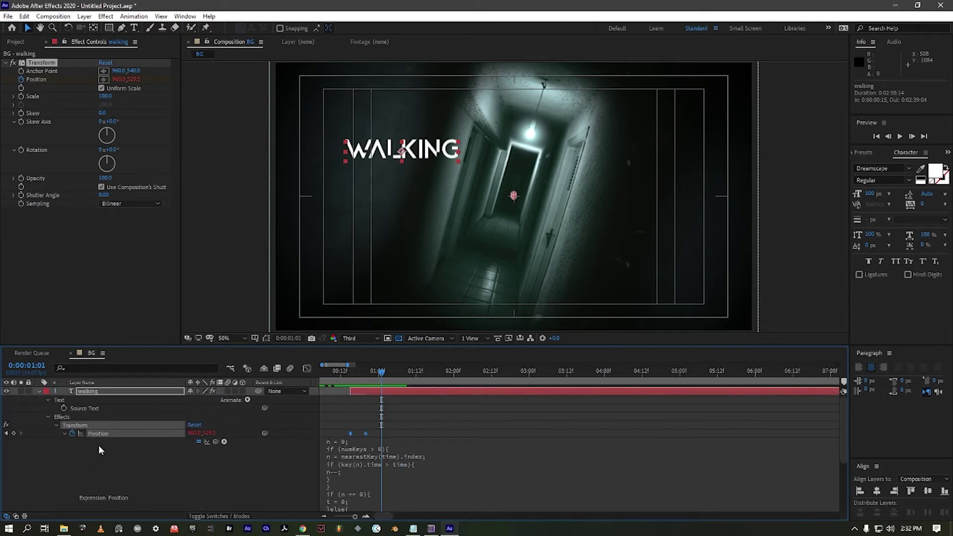
pyautogui.click(141, 17)
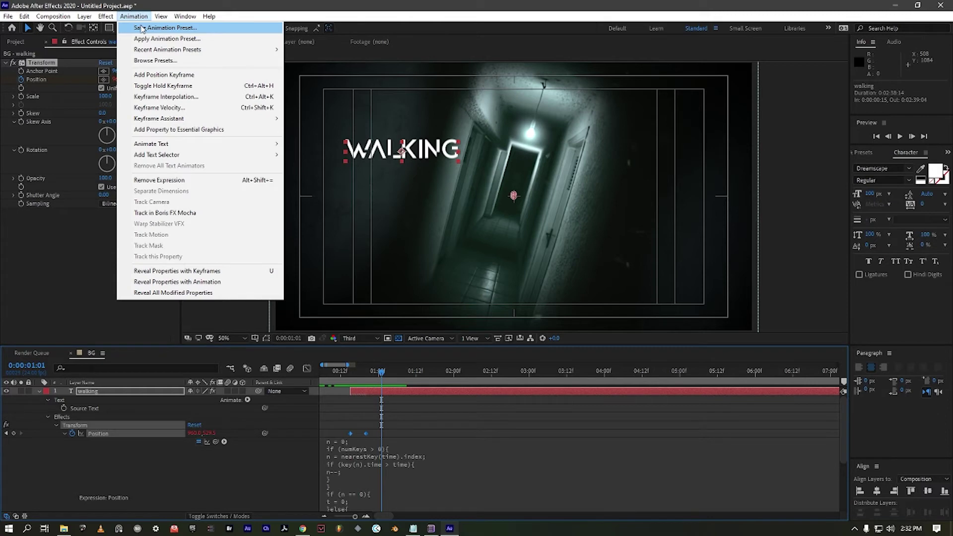
pyautogui.click(142, 28)
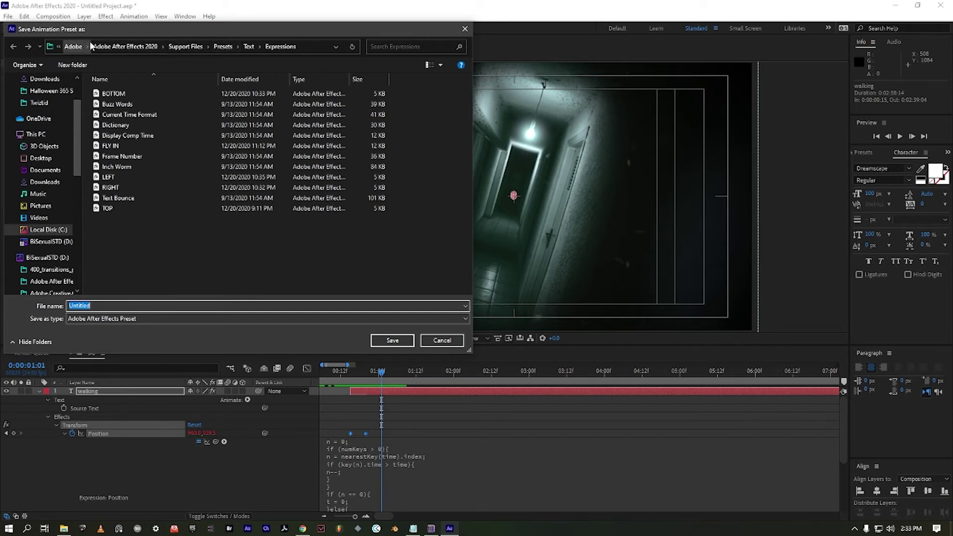
# Look through the Text presets' Animate In and Expressions folders as save locations and leave without saving the preset.
pyautogui.click(251, 46)
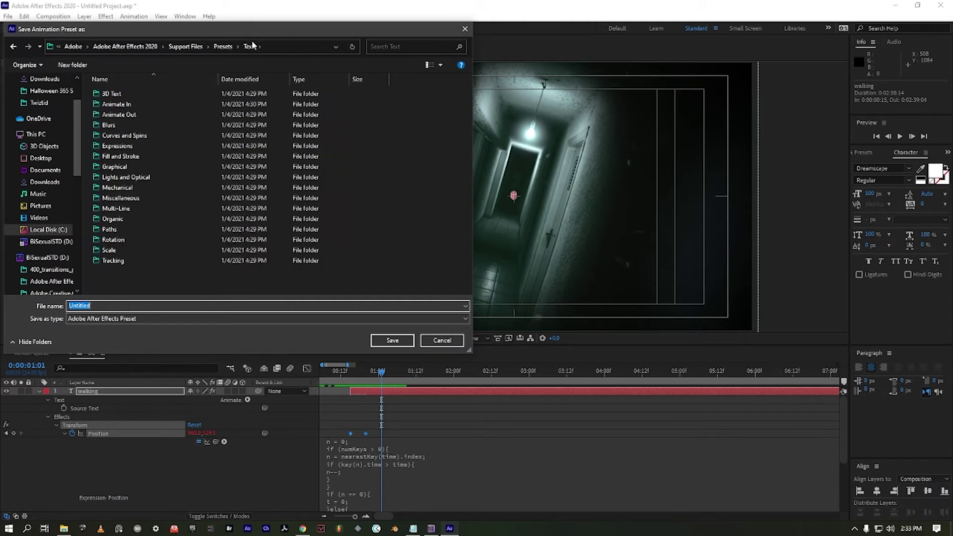
pyautogui.doubleClick(170, 103)
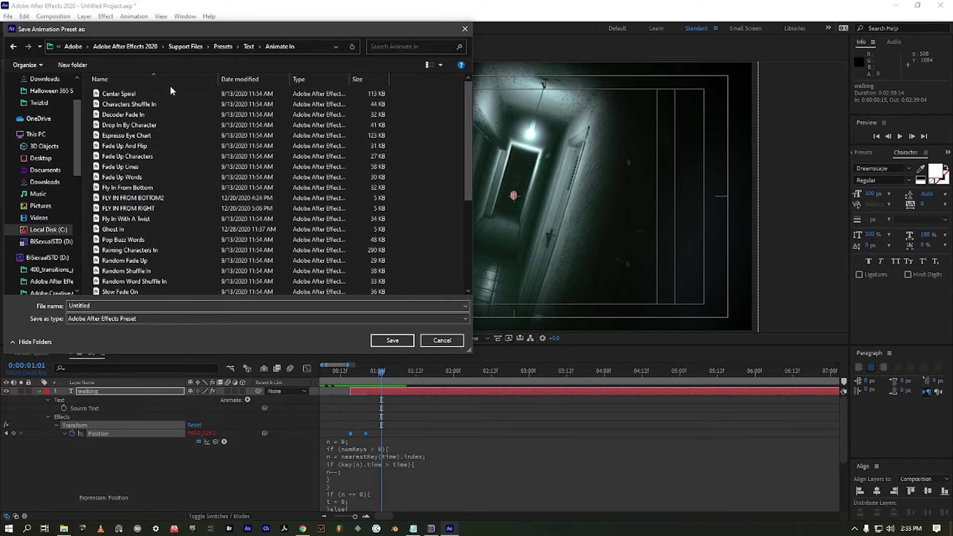
pyautogui.click(247, 46)
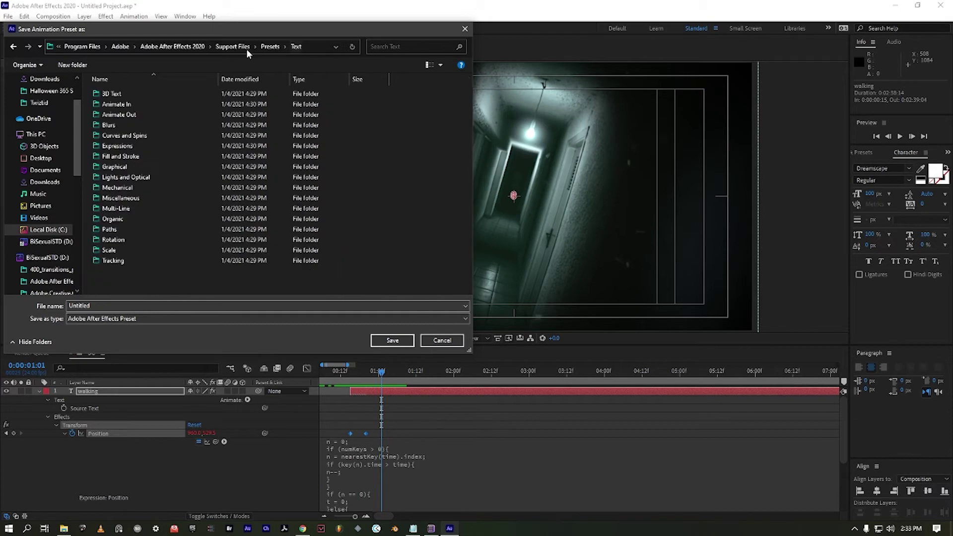
pyautogui.click(128, 149)
pyautogui.doubleClick(127, 148)
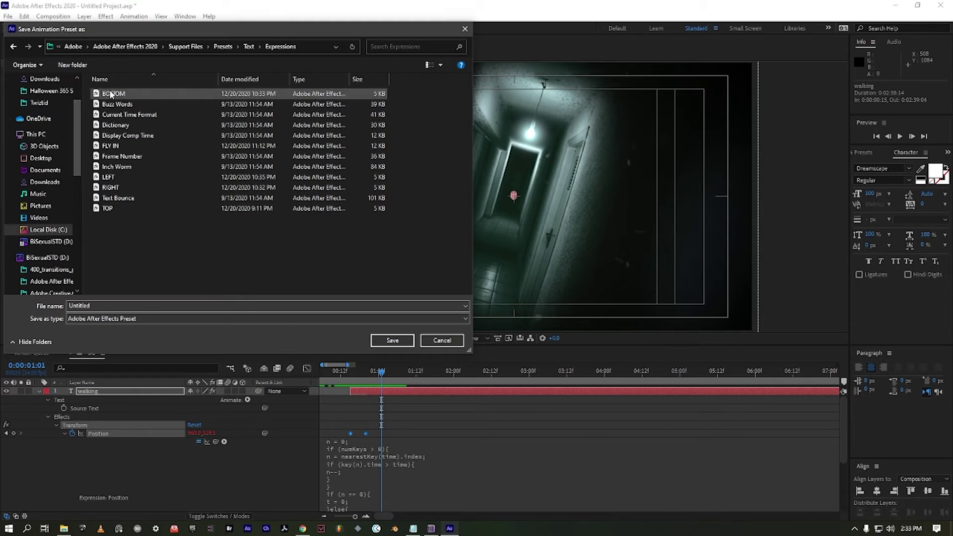
pyautogui.click(448, 342)
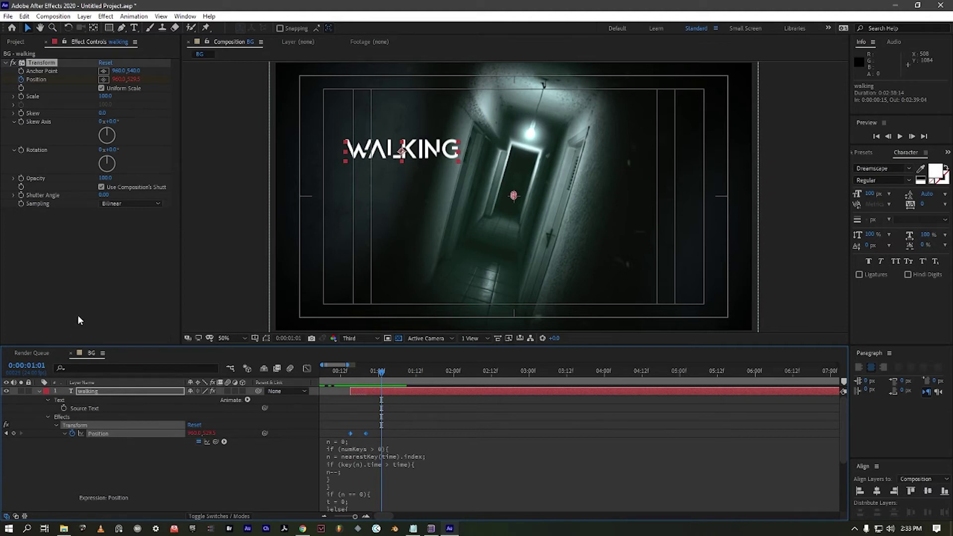
# Open the FX Console settings and assign the BOTTOM preset to shortcut slot 9.
pyautogui.hotkey('ctrl', 'space')
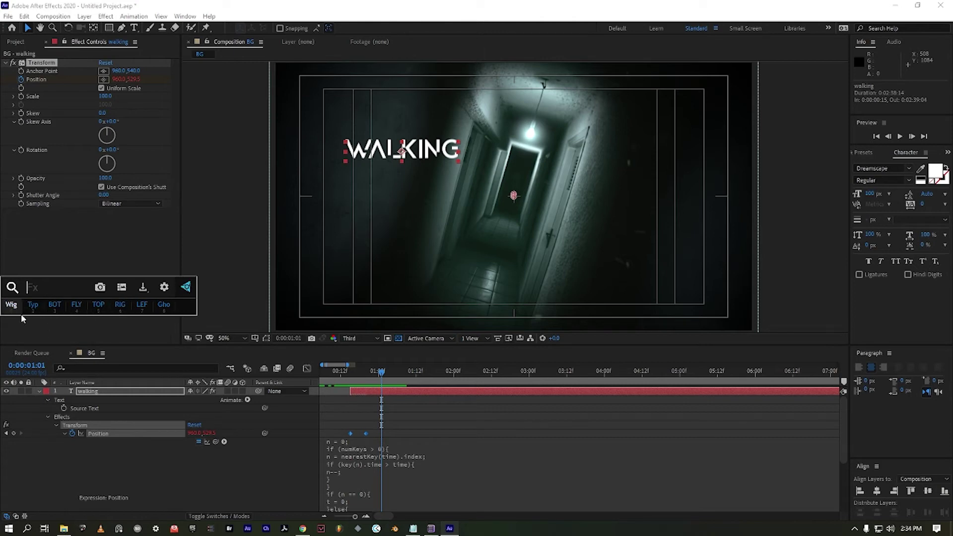
pyautogui.click(163, 287)
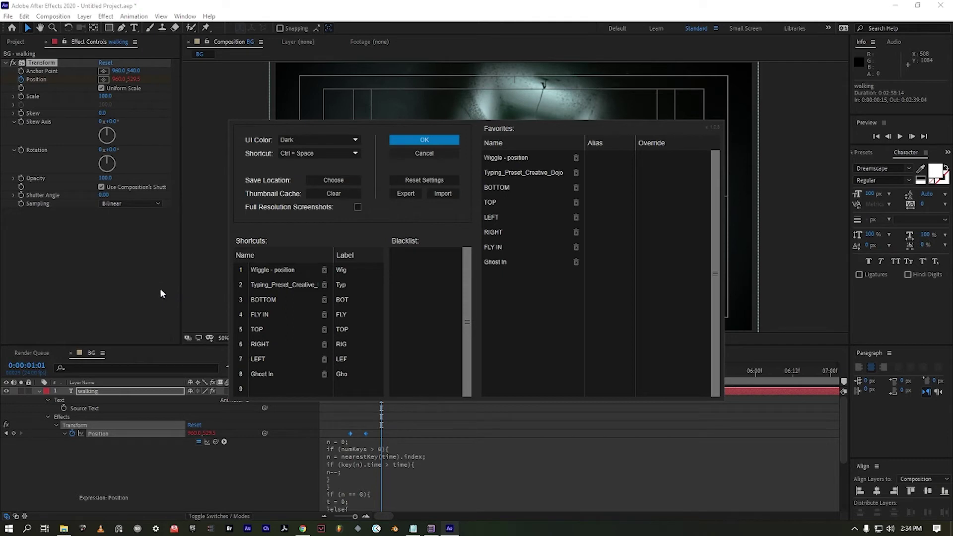
pyautogui.click(521, 160)
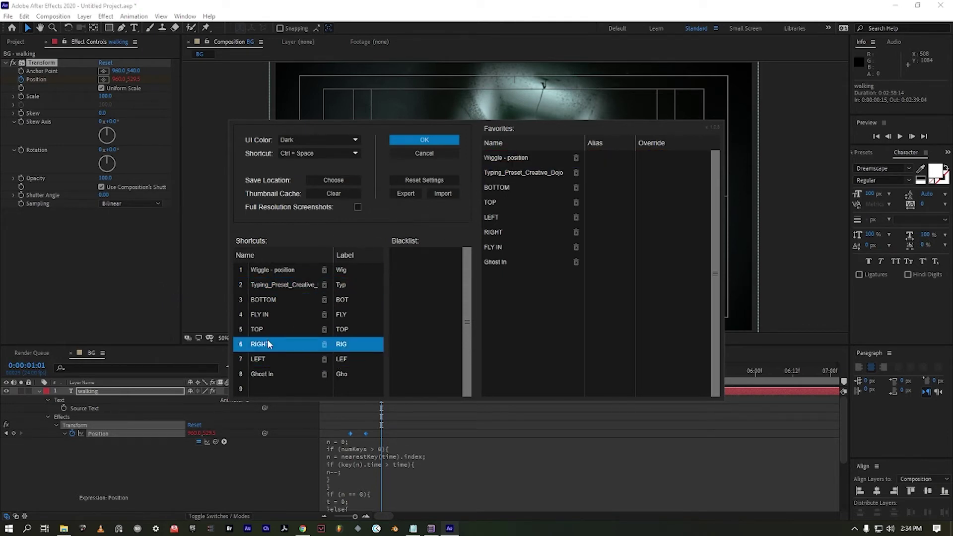
pyautogui.click(274, 390)
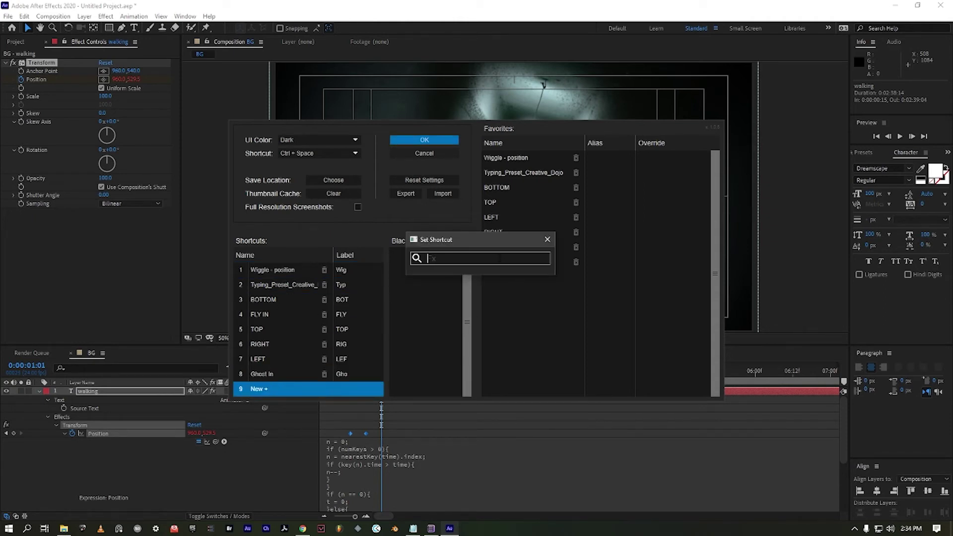
pyautogui.write('Bott')
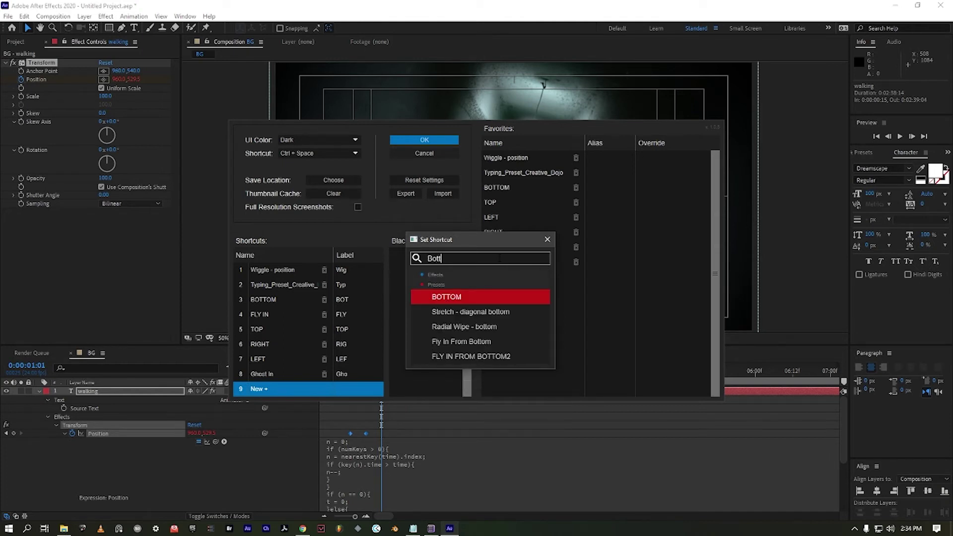
pyautogui.click(480, 300)
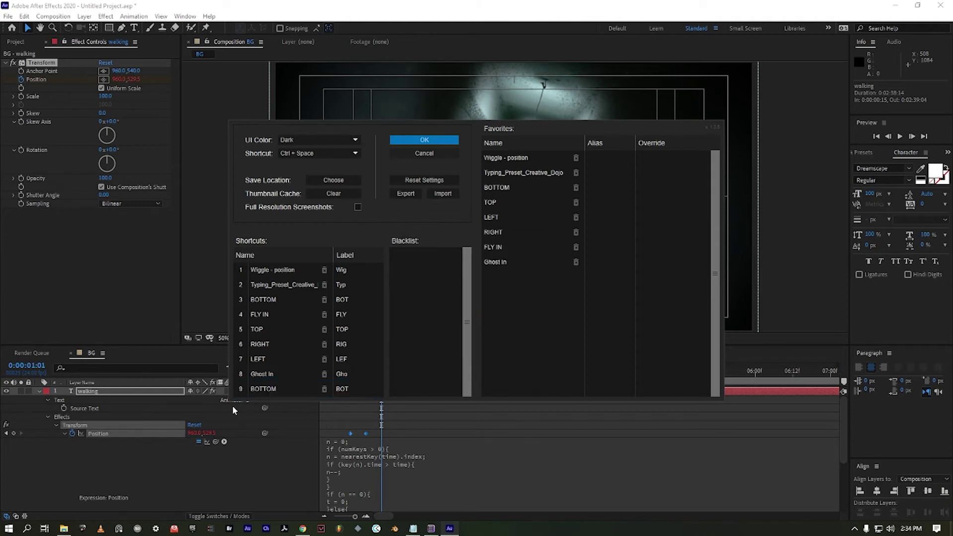
# Review the numbered FX Console shortcuts, delete the BOTTOM preset from slot 9 and accept the settings.
pyautogui.click(253, 374)
pyautogui.click(246, 392)
pyautogui.click(247, 323)
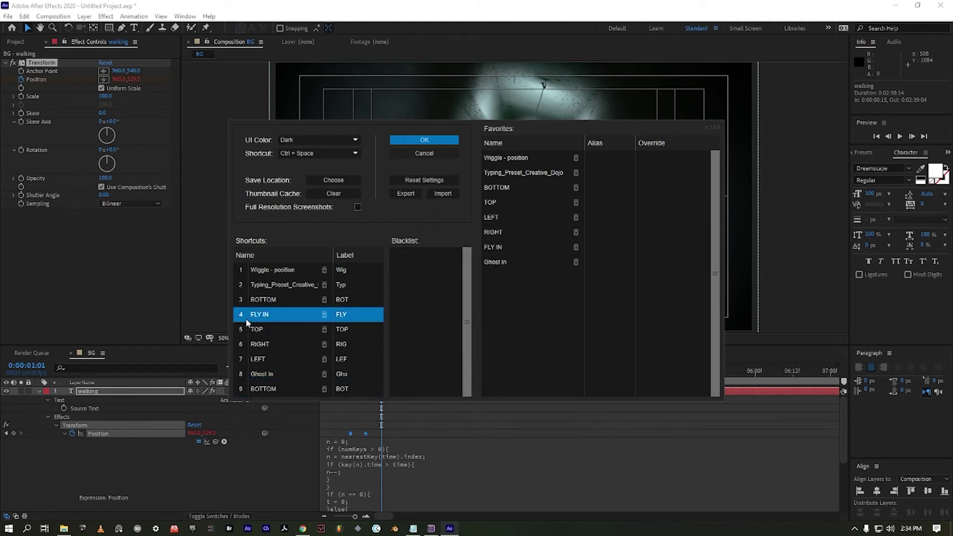
pyautogui.click(246, 344)
pyautogui.click(245, 359)
pyautogui.click(243, 376)
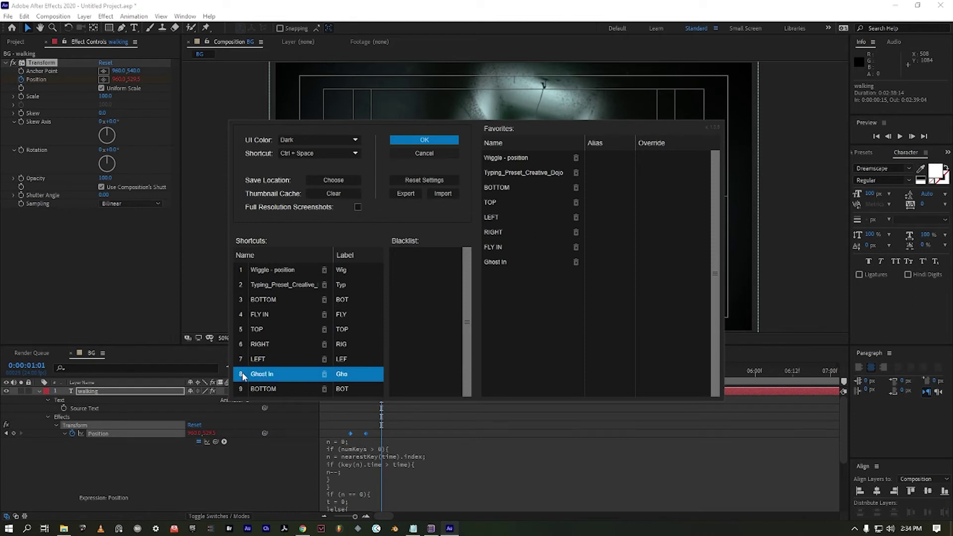
pyautogui.click(286, 391)
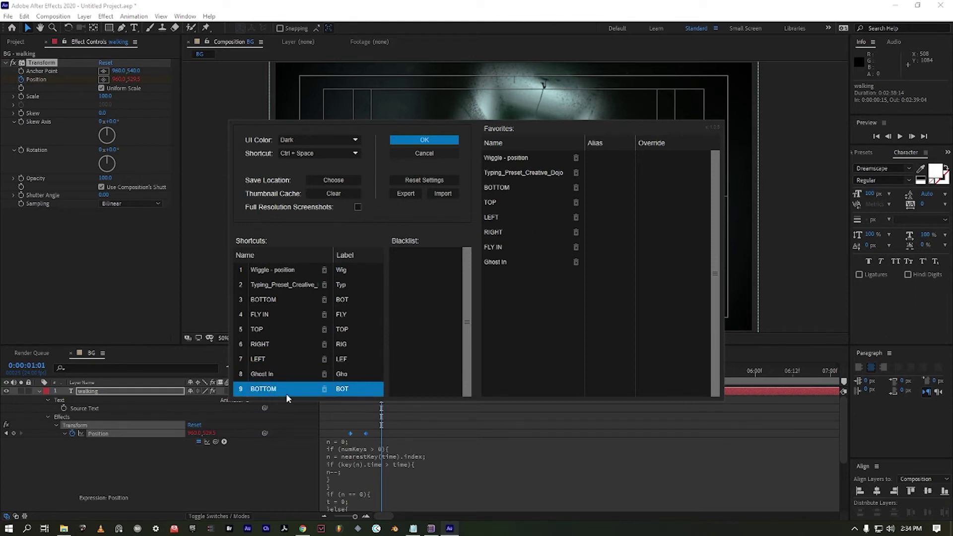
pyautogui.click(323, 391)
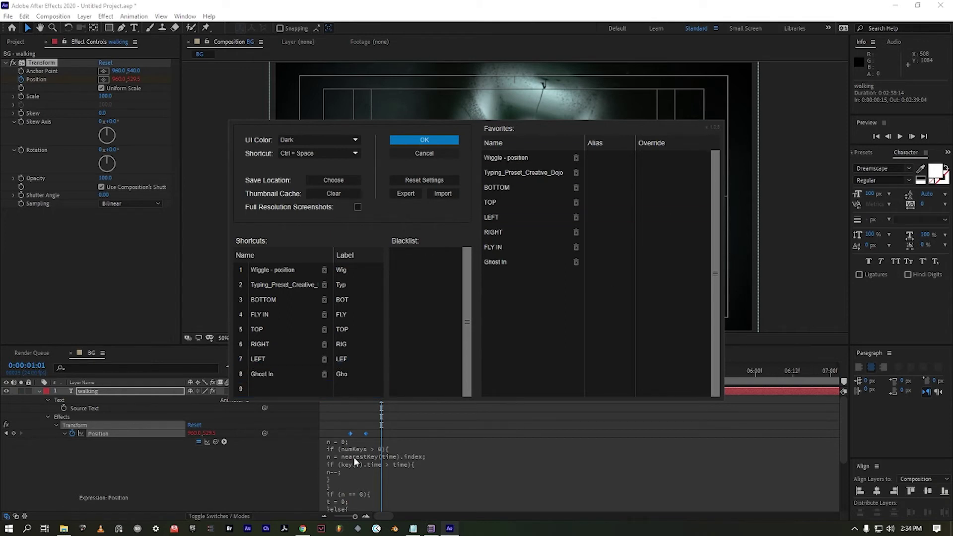
pyautogui.click(425, 140)
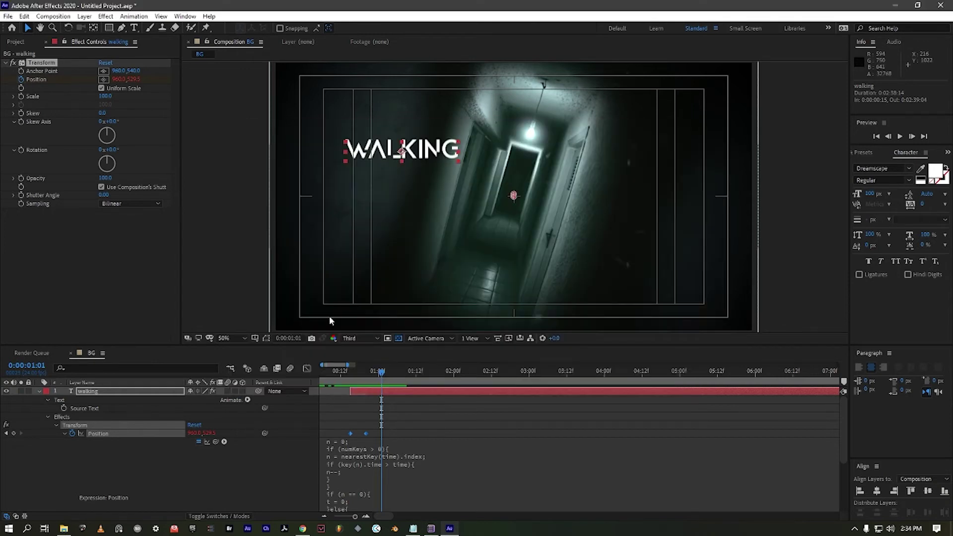
# Bring up the FX Console shortcuts, dismiss them and collapse the walking layer's properties.
pyautogui.hotkey('ctrl', 'space')
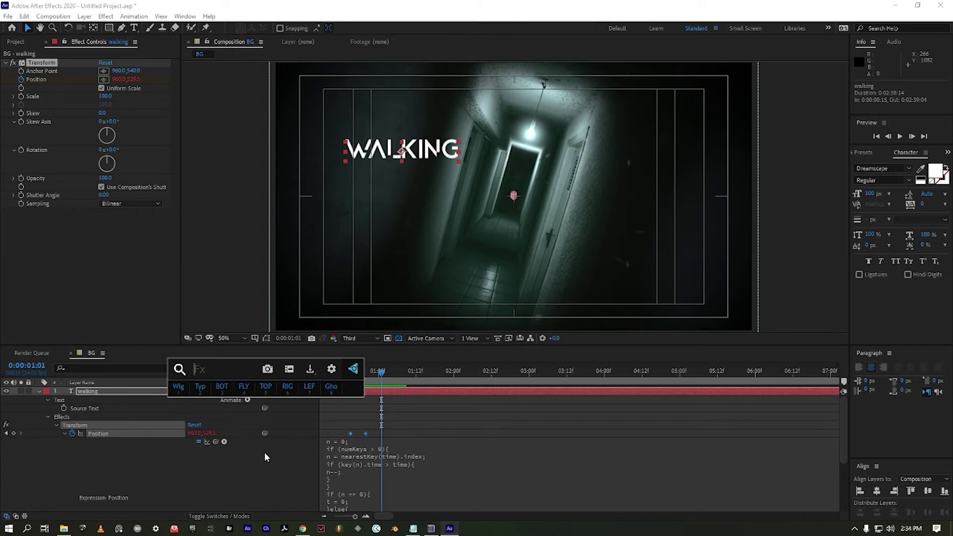
pyautogui.click(447, 413)
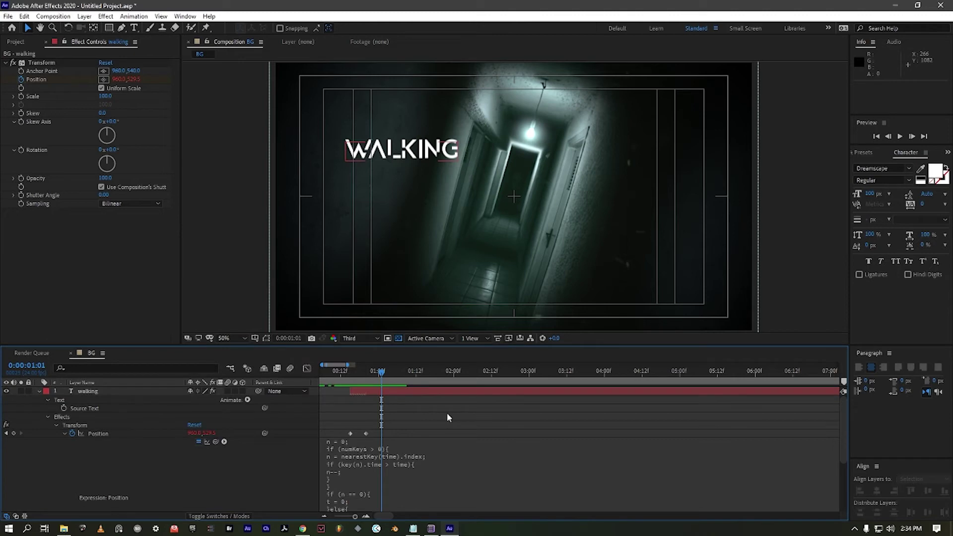
pyautogui.click(39, 391)
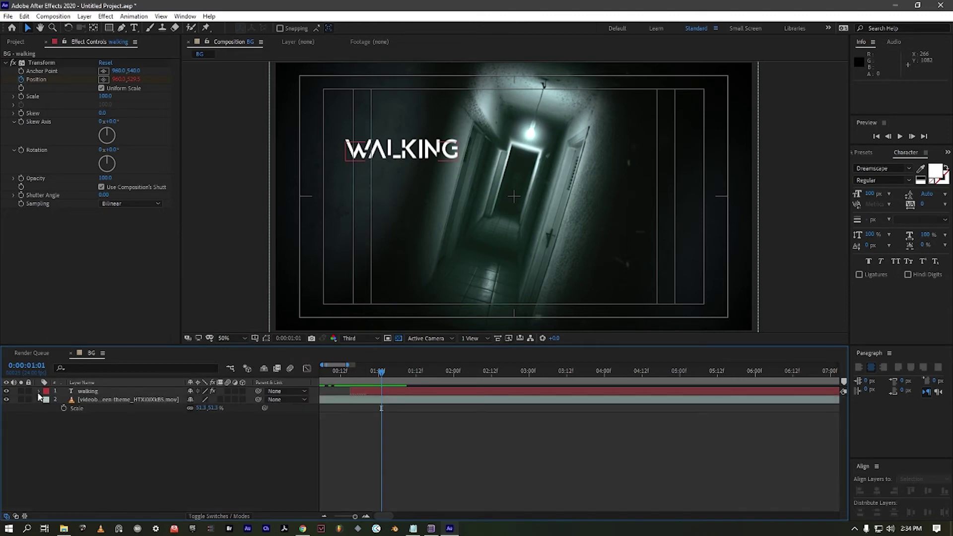
# Create a text layer reading "down" and centre it in the composition.
pyautogui.click(102, 391)
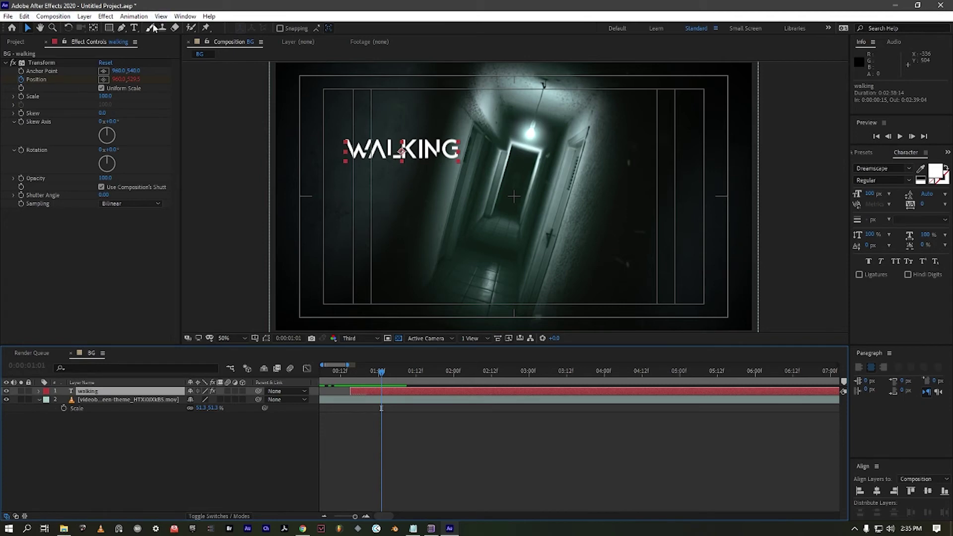
pyautogui.click(134, 27)
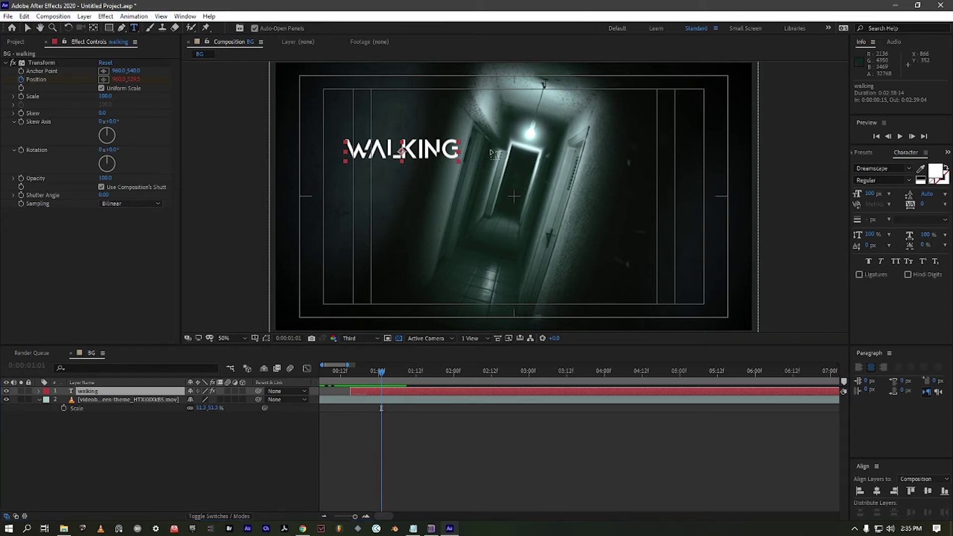
pyautogui.click(495, 154)
pyautogui.write('down')
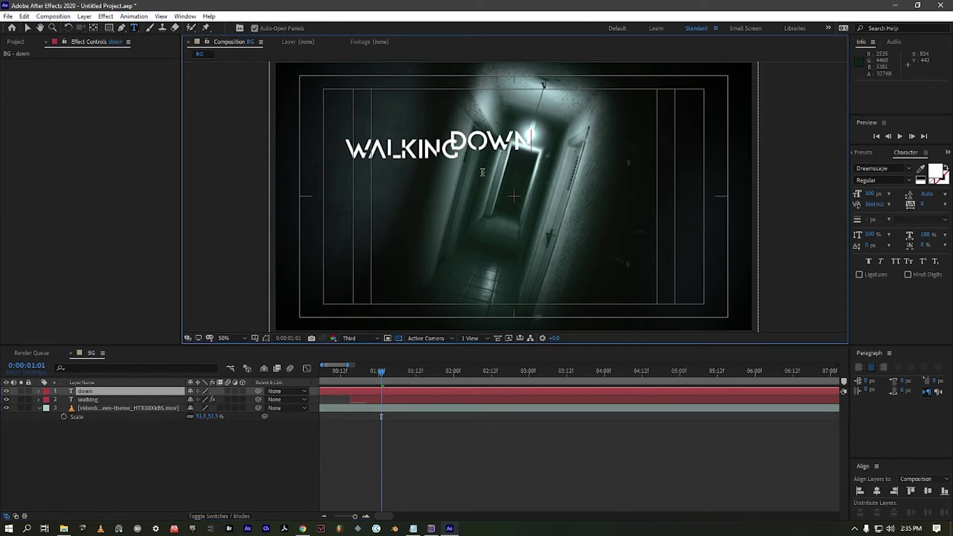
pyautogui.moveTo(482, 171); pyautogui.dragTo(505, 227)
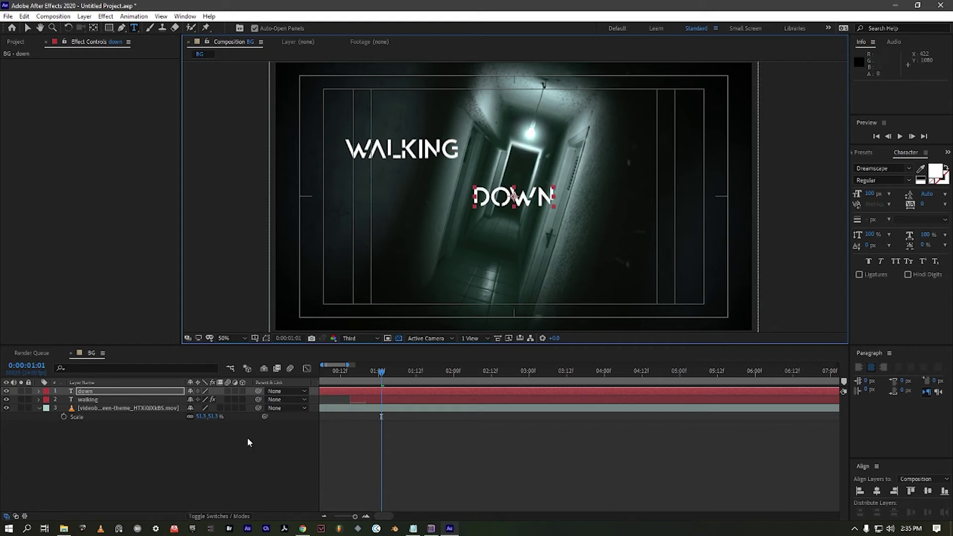
# Add two separate text layers reading "this" and "creepy", each with a centred anchor point and centred in the composition.
pyautogui.click(557, 145)
pyautogui.write('this')
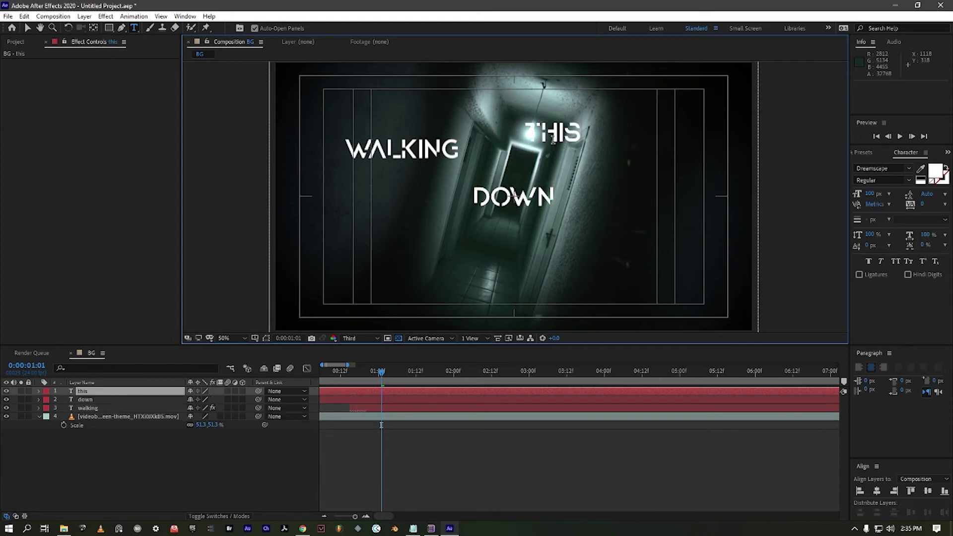
pyautogui.click(553, 141)
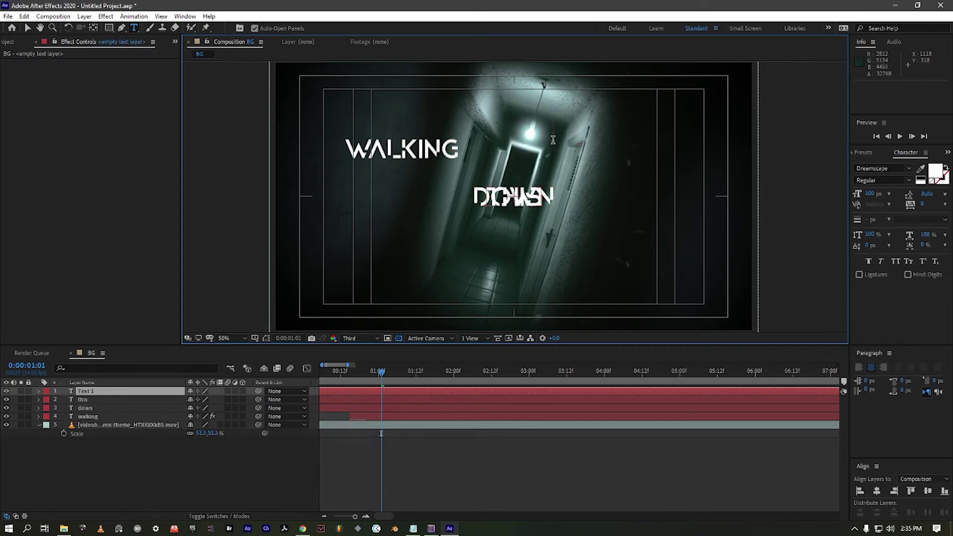
pyautogui.write('creepy')
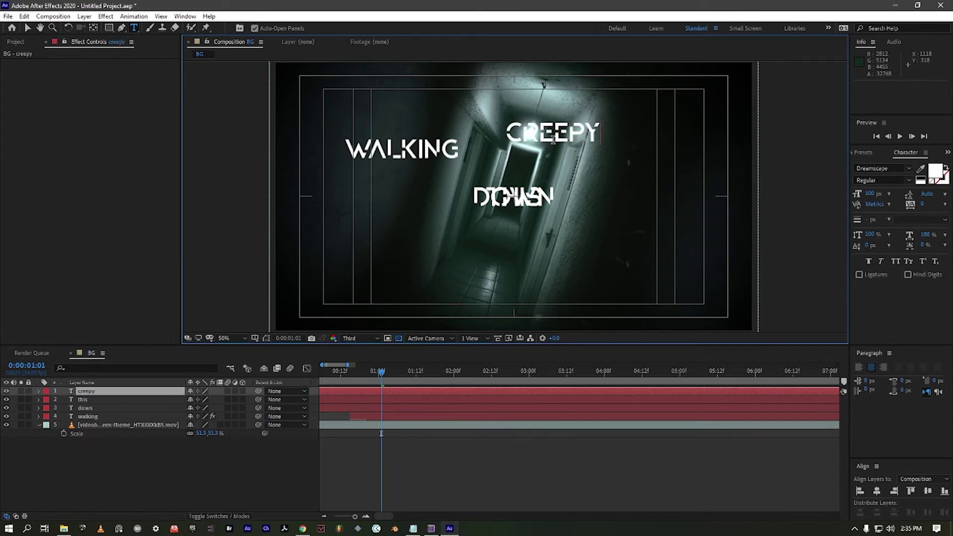
pyautogui.press('Escape')
pyautogui.hotkey('ctrl', 'alt', 'Home')
pyautogui.hotkey('ctrl', 'Home')
# Add a text layer reading "hall", centre its anchor point and centre the layer in the composition.
pyautogui.click(553, 140)
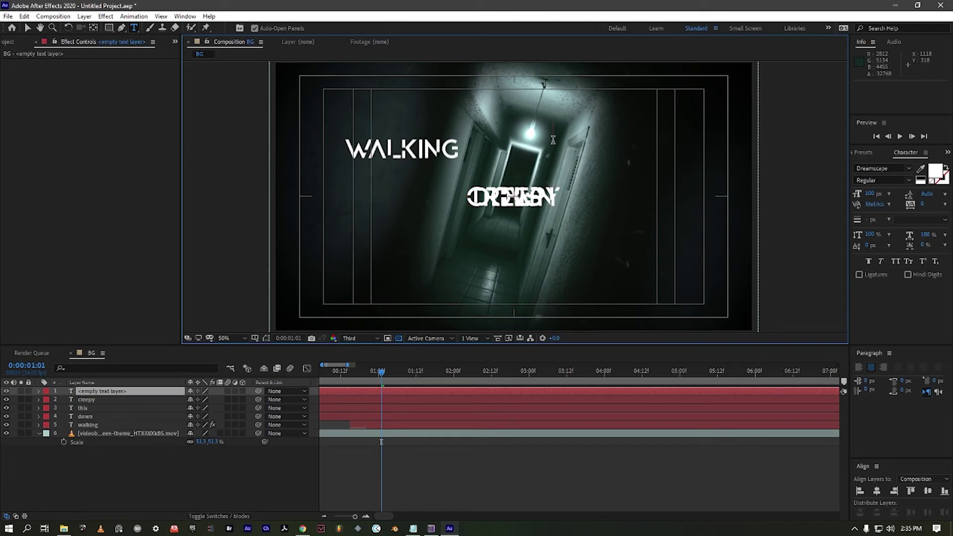
pyautogui.write('hall')
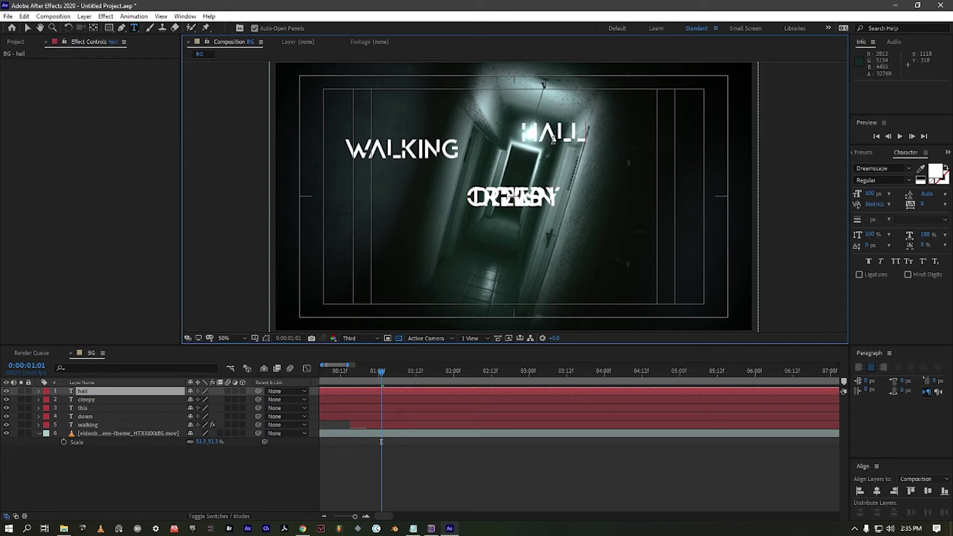
pyautogui.press('Escape')
pyautogui.hotkey('ctrl', 'alt', 'Home')
pyautogui.hotkey('ctrl', 'Home')
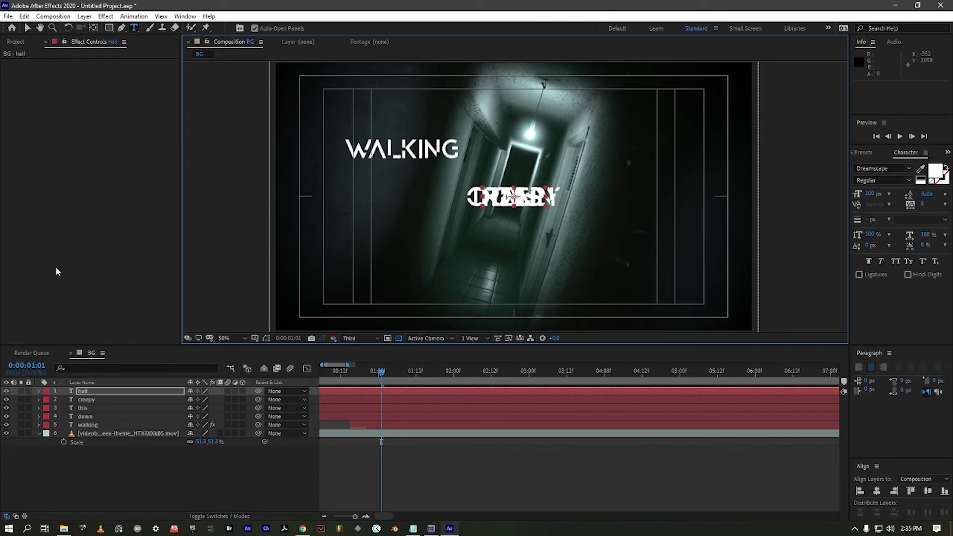
# Stagger the new text layers' start times: "down" at 0:00:01:06, "this" and "creepy" in succession, and "hall" at 0:00:02:21.
pyautogui.click(24, 29)
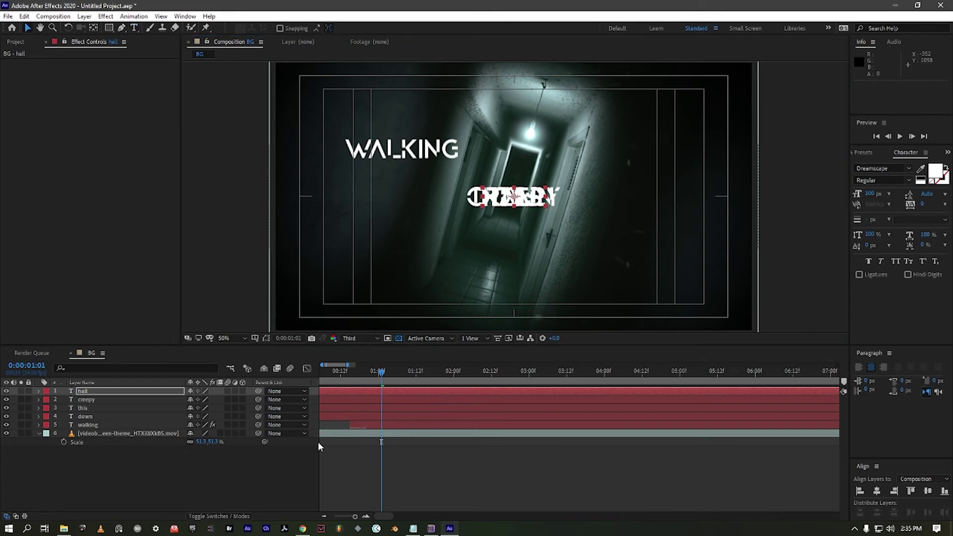
pyautogui.click(349, 417)
pyautogui.moveTo(350, 417); pyautogui.dragTo(528, 426)
pyautogui.moveTo(466, 399); pyautogui.dragTo(636, 406)
pyautogui.moveTo(502, 393); pyautogui.dragTo(683, 391)
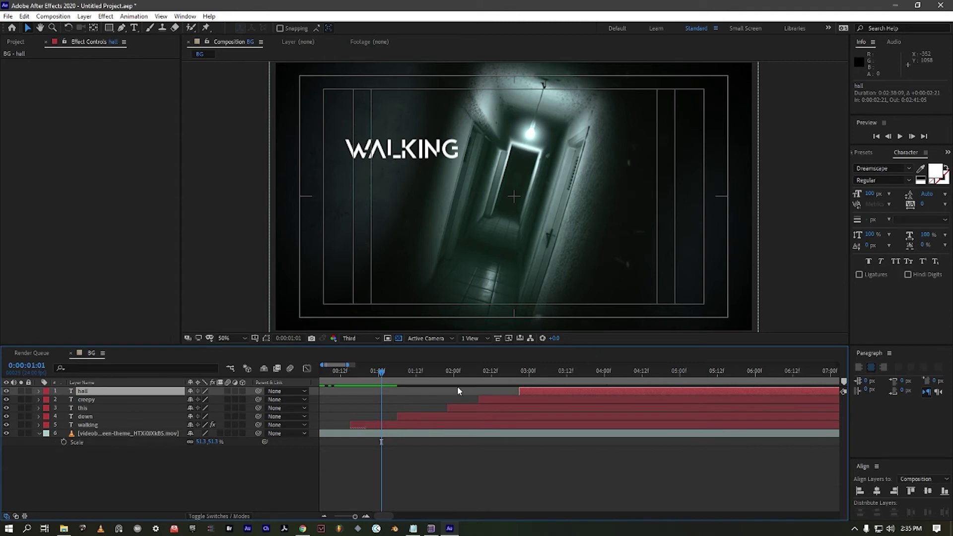
# Place "down" to the right of "walking" and "this" after it, forming the title's upper line.
pyautogui.click(436, 371)
pyautogui.click(503, 192)
pyautogui.moveTo(512, 196); pyautogui.dragTo(509, 149)
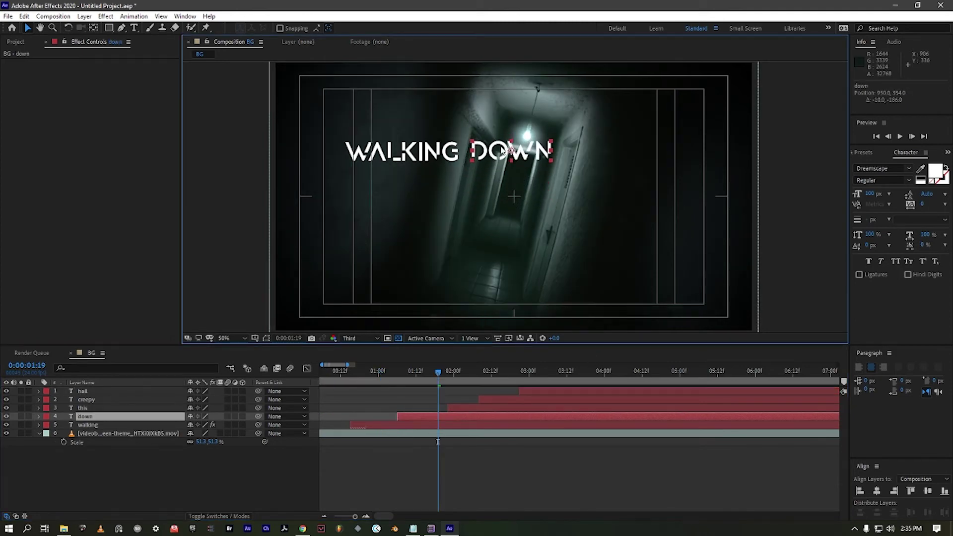
pyautogui.click(467, 371)
pyautogui.moveTo(526, 195); pyautogui.dragTo(595, 150)
# At 0:00:02:15, undo the accidental stretch of "creepy" and place the word on a lower line beneath "walking".
pyautogui.click(479, 371)
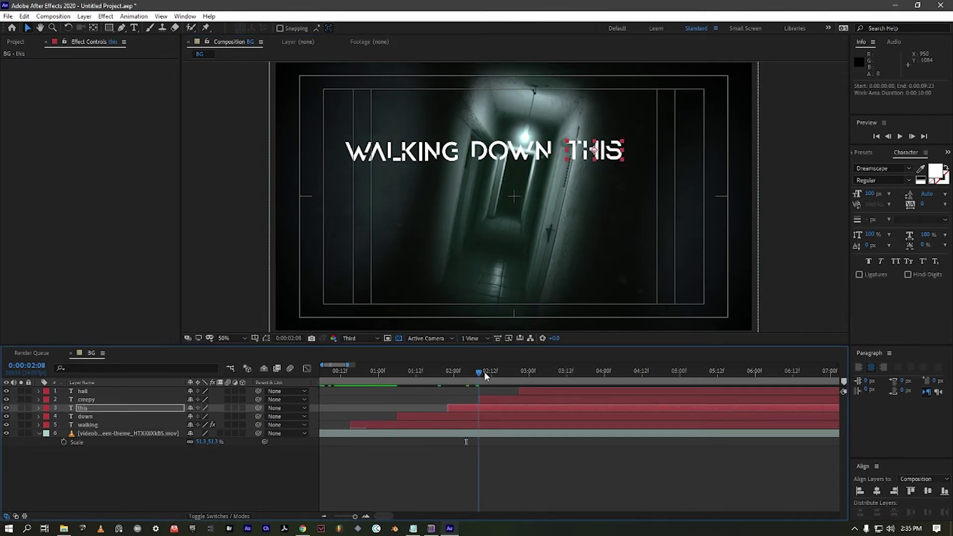
pyautogui.click(501, 371)
pyautogui.click(514, 204)
pyautogui.moveTo(514, 204); pyautogui.dragTo(409, 228)
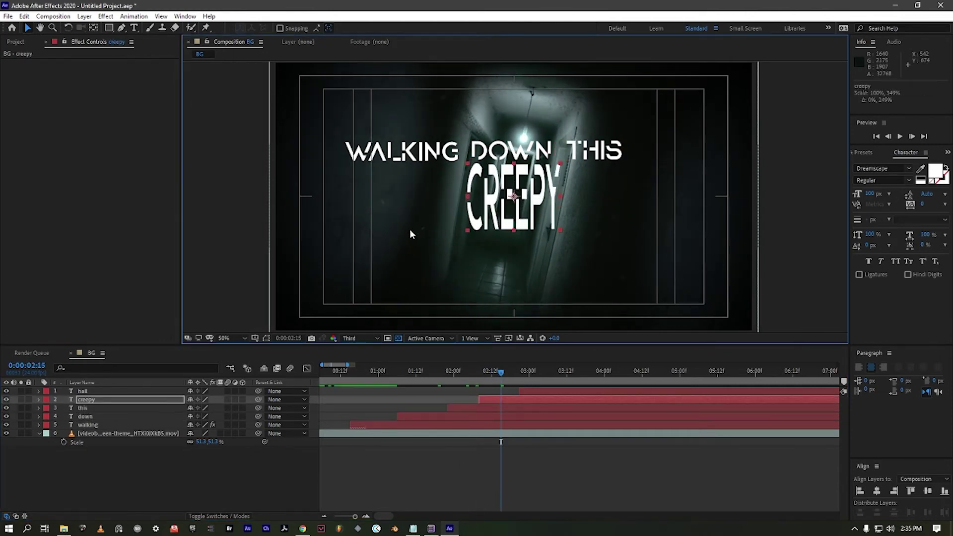
pyautogui.hotkey('ctrl', 'z')
pyautogui.moveTo(489, 203); pyautogui.dragTo(344, 243)
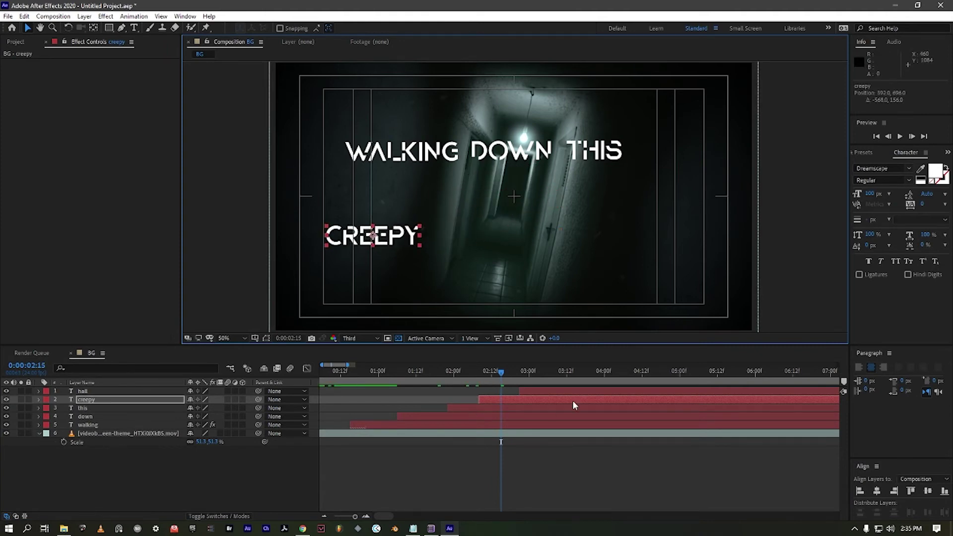
# At 0:00:03:09, place "hall" at the right end of the lower line and shift "creepy" right to 502, 702.
pyautogui.click(557, 372)
pyautogui.moveTo(511, 205); pyautogui.dragTo(633, 237)
pyautogui.moveTo(372, 237); pyautogui.dragTo(400, 237)
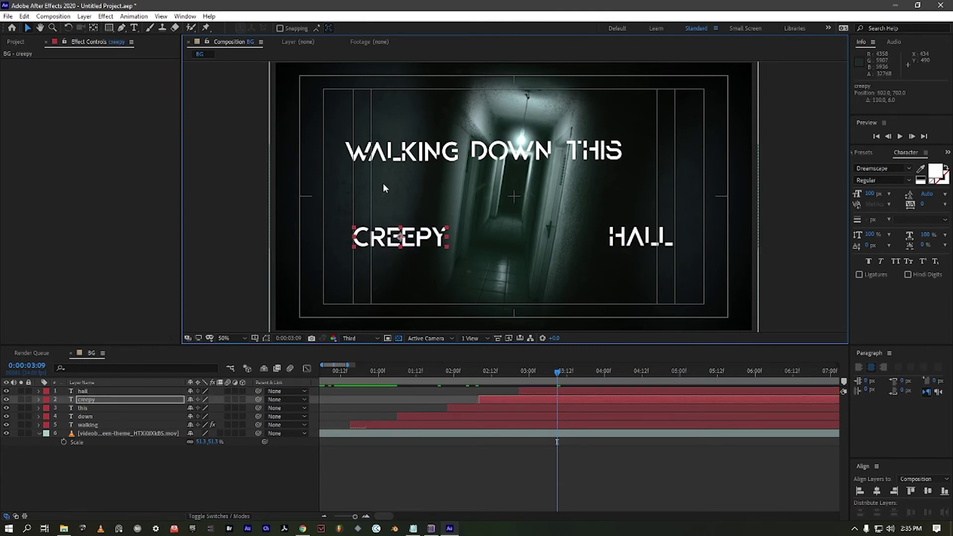
# Undo the accidental move of the background footage and lock its layer.
pyautogui.moveTo(383, 182); pyautogui.dragTo(617, 252)
pyautogui.hotkey('ctrl', 'z')
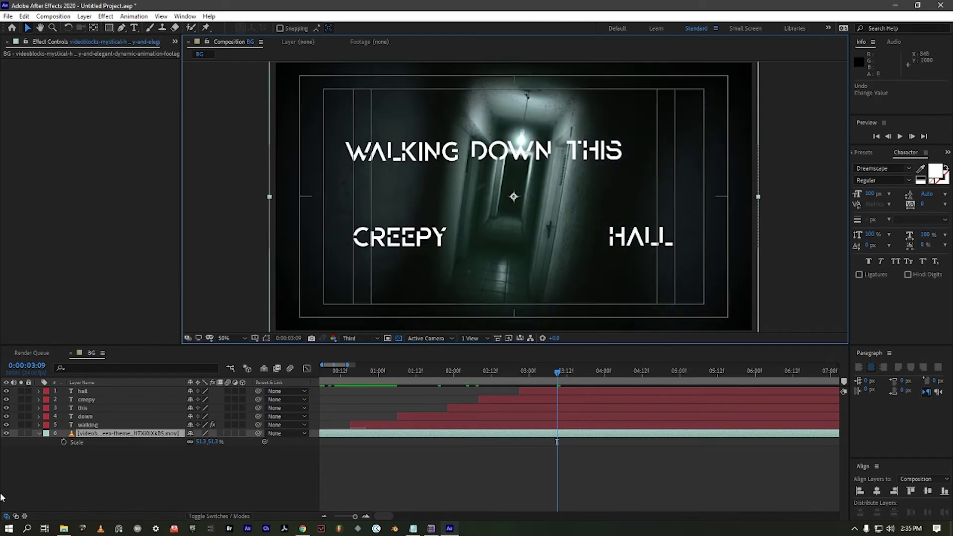
pyautogui.click(28, 433)
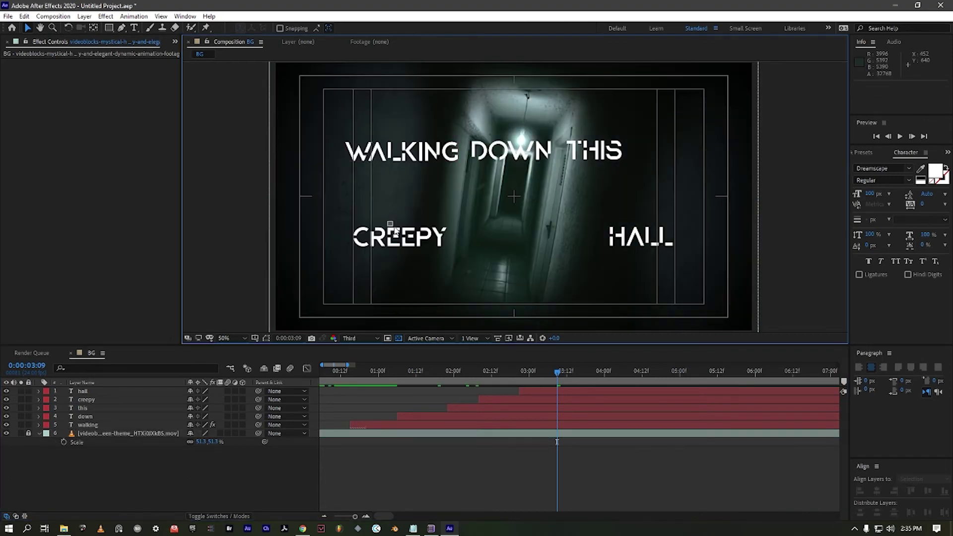
# Scale the "creepy" and "hall" layers together to 202%.
pyautogui.moveTo(388, 220); pyautogui.dragTo(646, 247)
pyautogui.press('s')
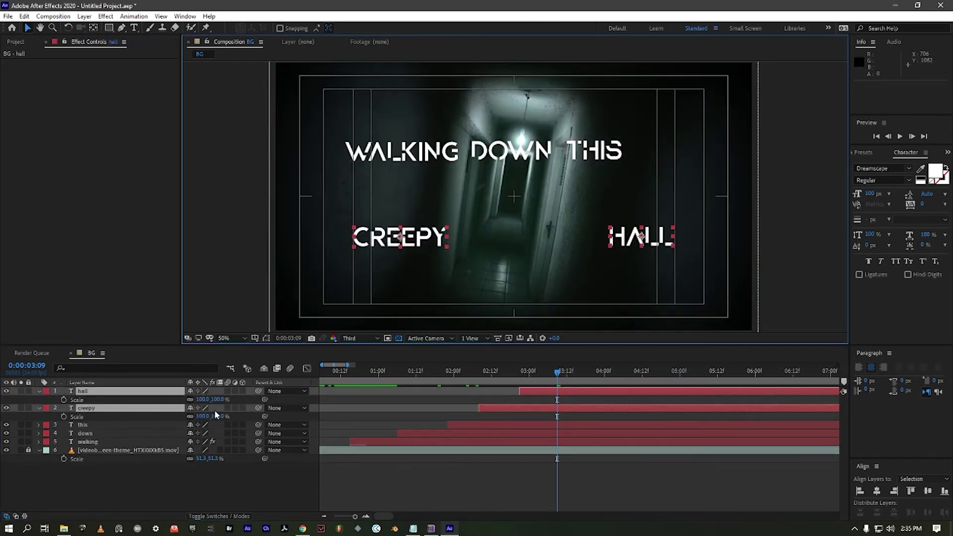
pyautogui.moveTo(207, 416); pyautogui.dragTo(259, 416)
pyautogui.click(409, 276)
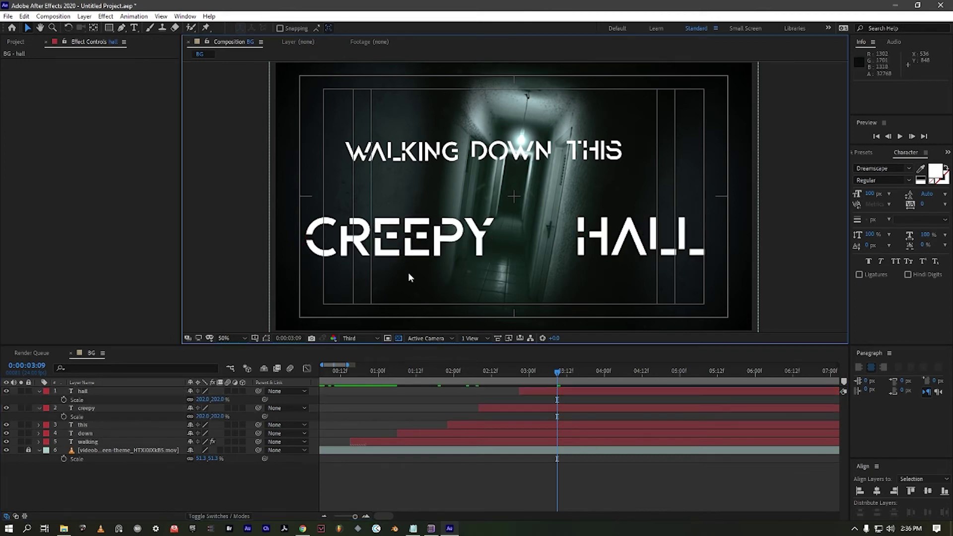
# Set "creepy" and "hall" side by side, align their vertical centres and shift both left so "creepy" sits at 654, 687.
pyautogui.moveTo(410, 227); pyautogui.dragTo(484, 234)
pyautogui.moveTo(615, 232); pyautogui.dragTo(596, 227)
pyautogui.moveTo(626, 281); pyautogui.dragTo(478, 215)
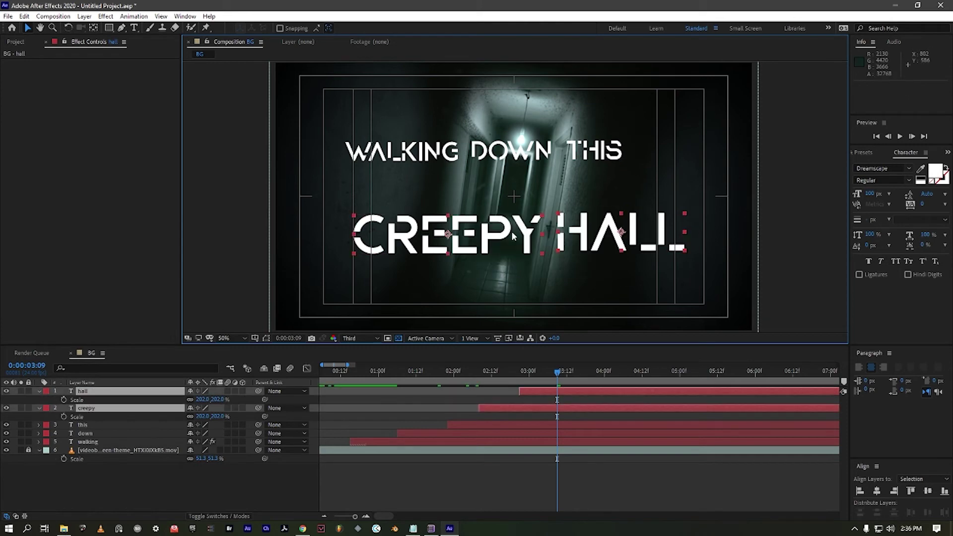
pyautogui.click(927, 491)
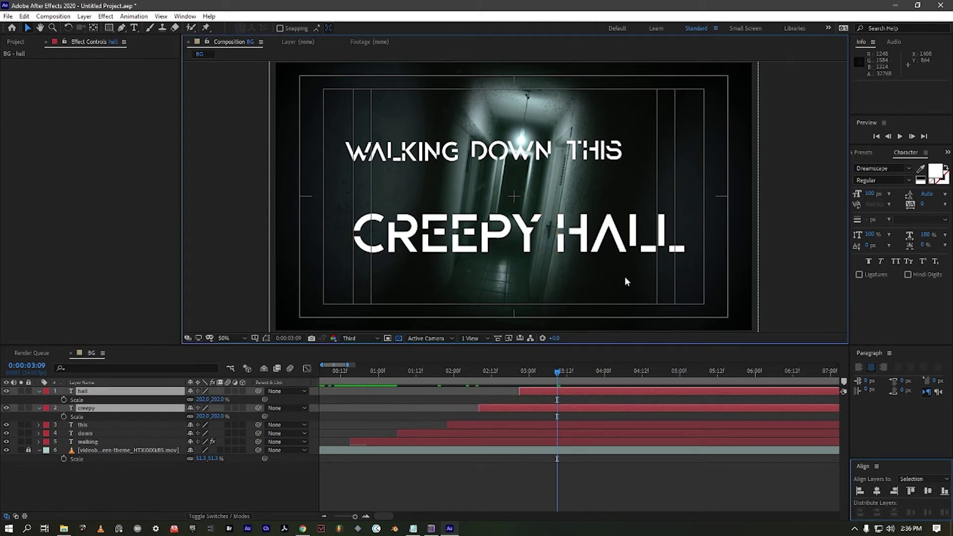
pyautogui.moveTo(470, 231); pyautogui.dragTo(461, 231)
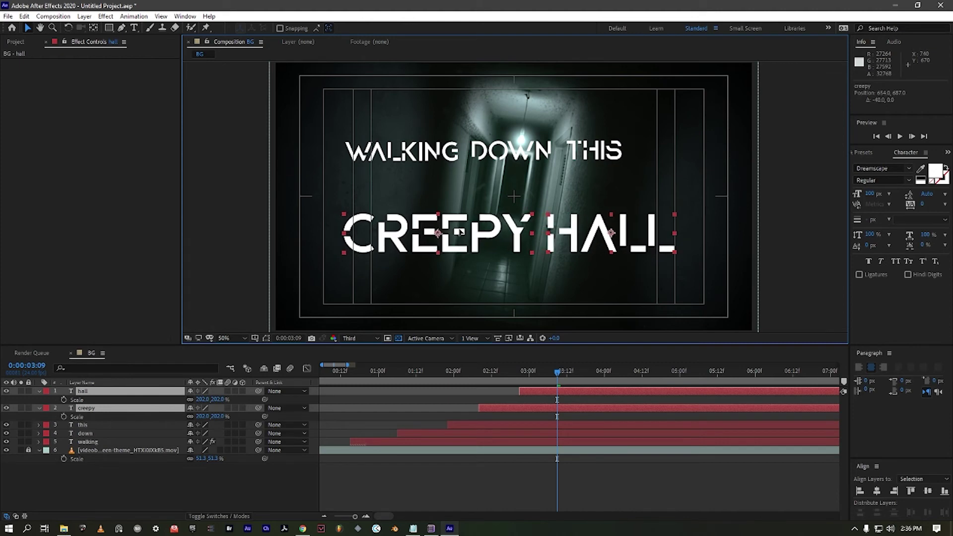
# Move "walking", "down" and "this" closer above the lower line and scale all three to 112.8%.
pyautogui.moveTo(422, 152); pyautogui.dragTo(425, 185)
pyautogui.moveTo(510, 150); pyautogui.dragTo(530, 177)
pyautogui.moveTo(592, 150); pyautogui.dragTo(630, 183)
pyautogui.moveTo(678, 147); pyautogui.dragTo(377, 198)
pyautogui.press('s')
pyautogui.moveTo(201, 450); pyautogui.dragTo(290, 388)
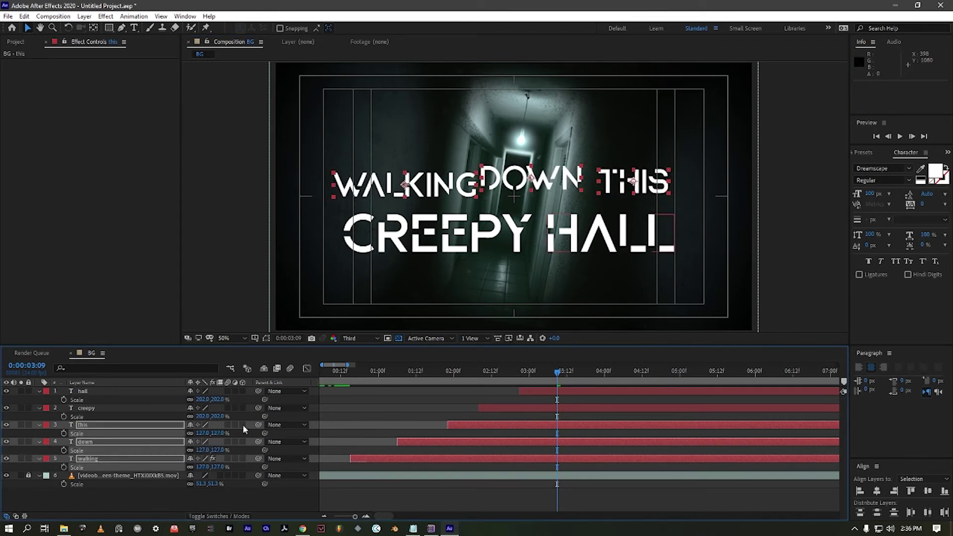
pyautogui.moveTo(201, 467); pyautogui.dragTo(146, 462)
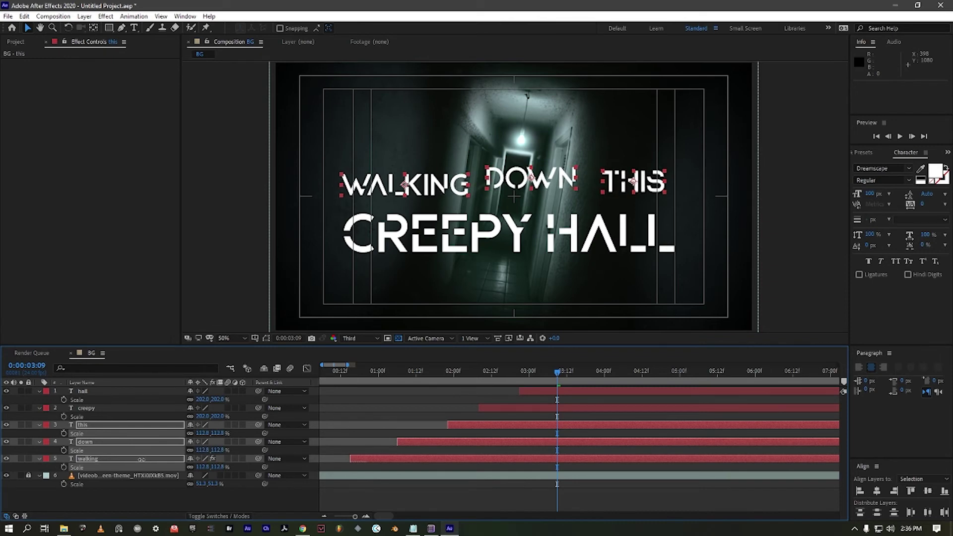
# Line up "walking", "down" and "this" at one height, even out their spacing and shift them left so "walking" sits at 526, 500.
pyautogui.moveTo(405, 179); pyautogui.dragTo(415, 184)
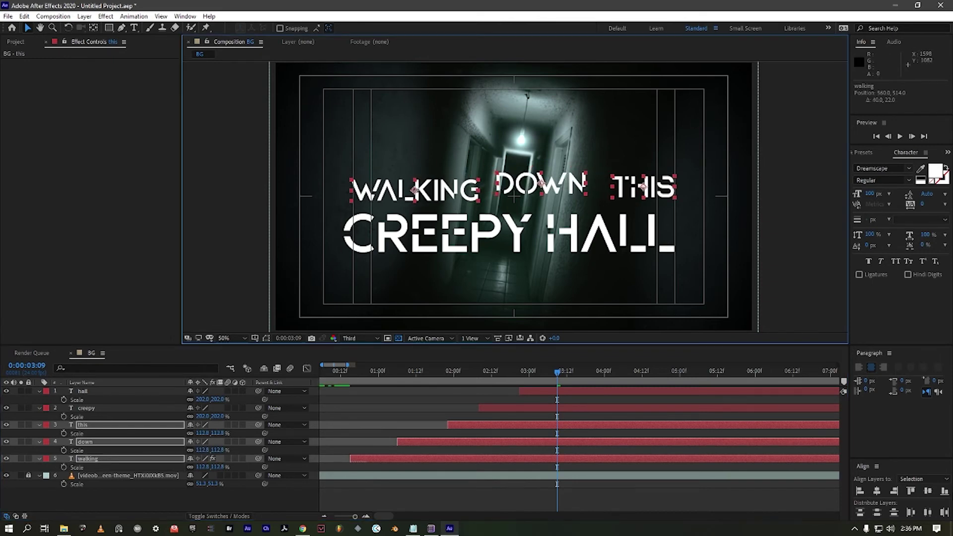
pyautogui.click(604, 299)
pyautogui.click(550, 184)
pyautogui.moveTo(546, 188); pyautogui.dragTo(552, 187)
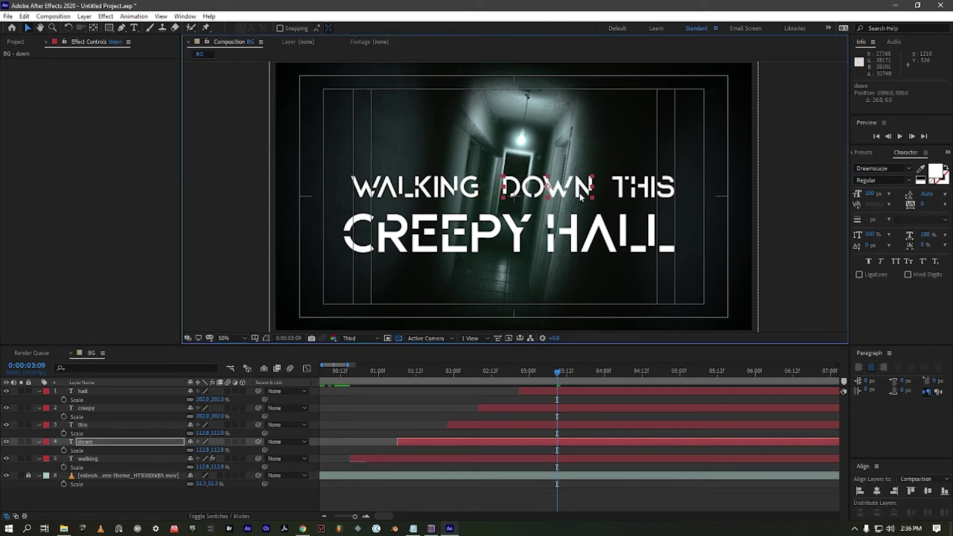
pyautogui.click(578, 154)
pyautogui.moveTo(652, 153); pyautogui.dragTo(435, 193)
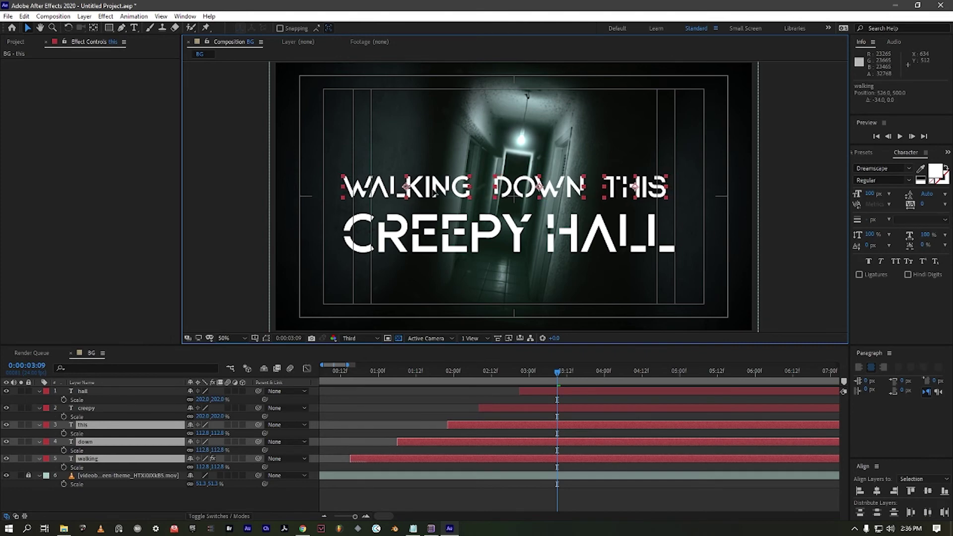
# Move all five title words up about 44 px towards the frame centre, deselect them and turn off the title/action-safe guides.
pyautogui.moveTo(343, 138); pyautogui.dragTo(645, 282)
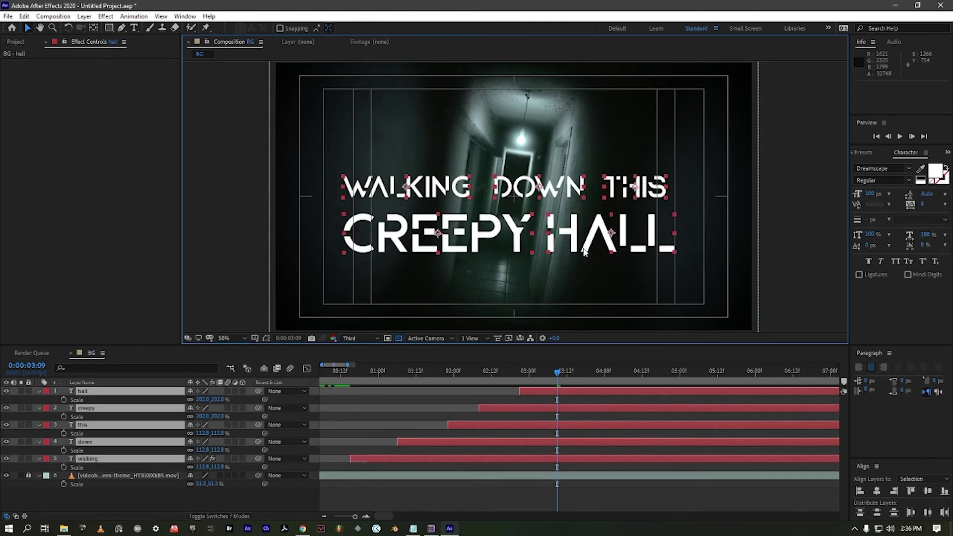
pyautogui.moveTo(502, 240); pyautogui.dragTo(505, 230)
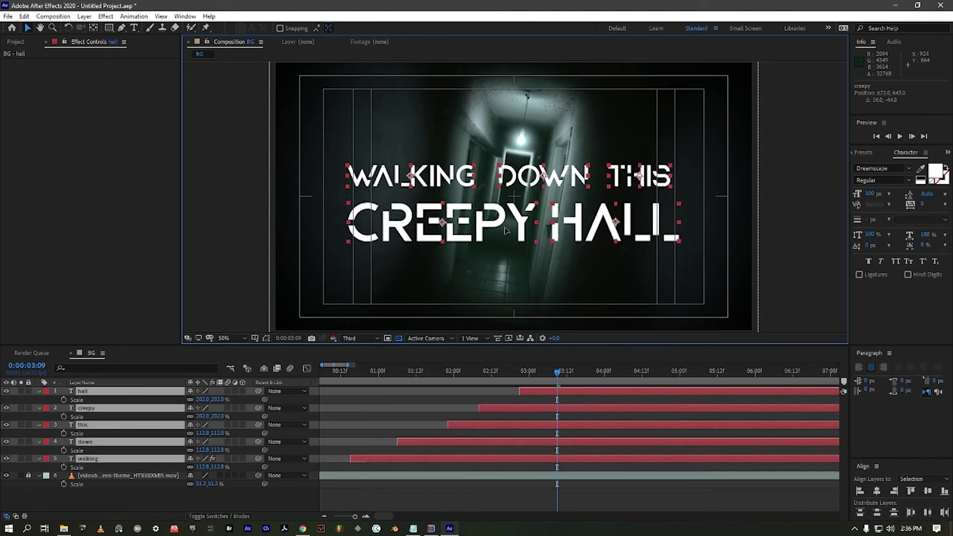
pyautogui.press('F2')
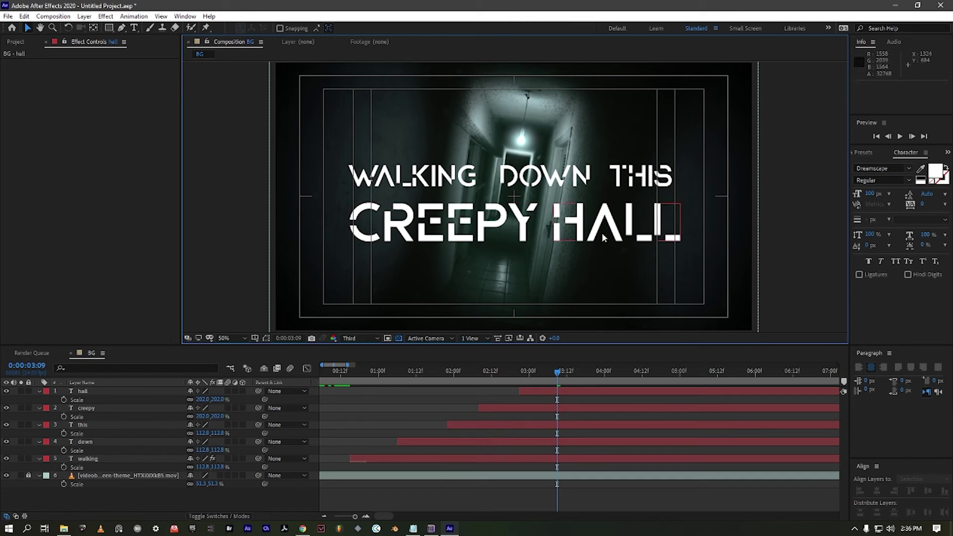
pyautogui.click(256, 339)
pyautogui.click(275, 350)
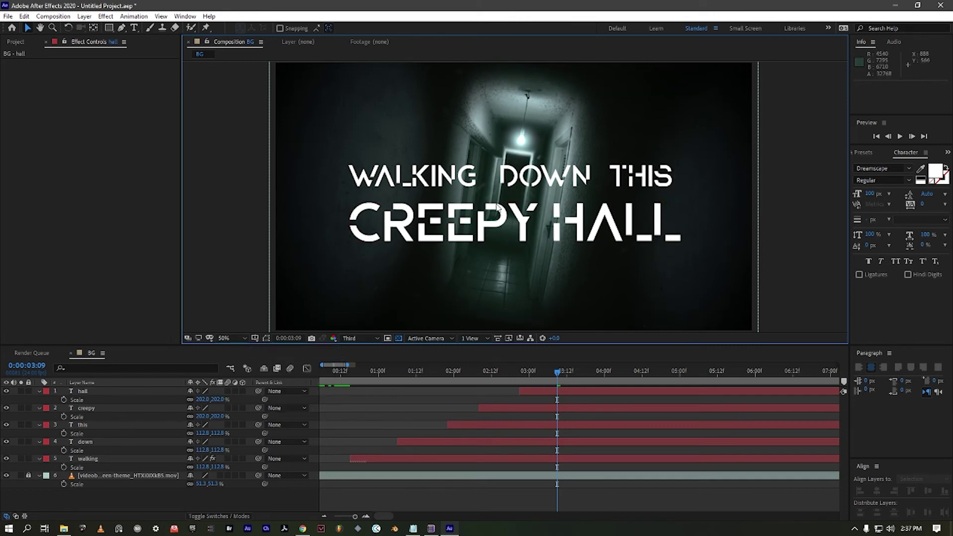
# Move the current time to 0:00:01:06, the start of the "down" layer, leaving no layers selected.
pyautogui.click(398, 370)
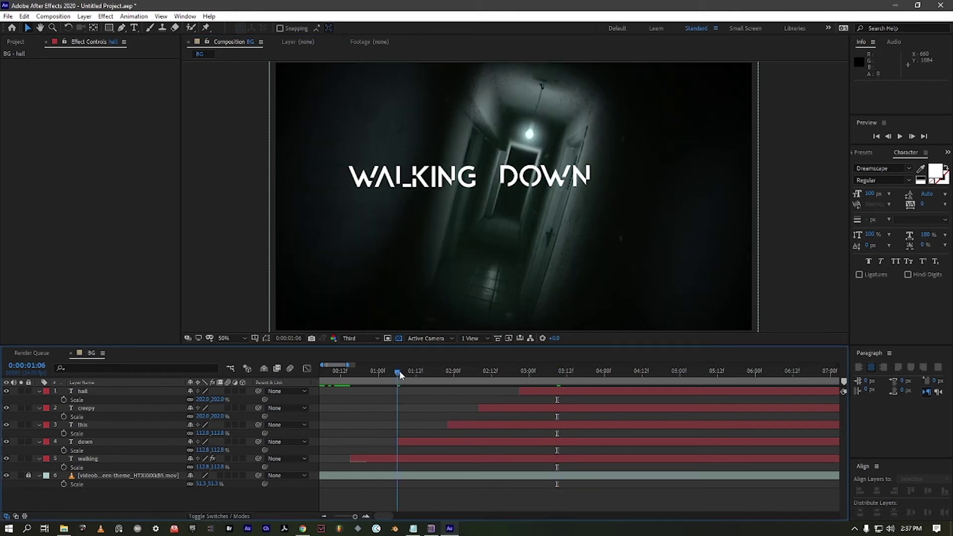
pyautogui.moveTo(400, 370)
pyautogui.mouseDown()
pyautogui.moveTo(378, 371)
pyautogui.moveTo(465, 373)
pyautogui.moveTo(397, 380)
pyautogui.mouseUp()
pyautogui.moveTo(91, 443); pyautogui.dragTo(102, 425)
pyautogui.keyDown('shift'); pyautogui.click(93, 393); pyautogui.keyUp('shift')
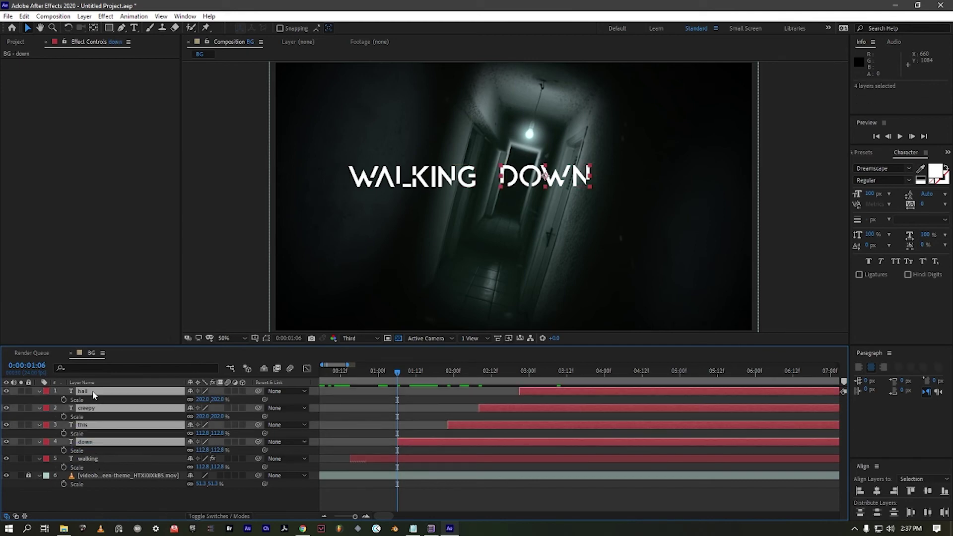
pyautogui.click(391, 419)
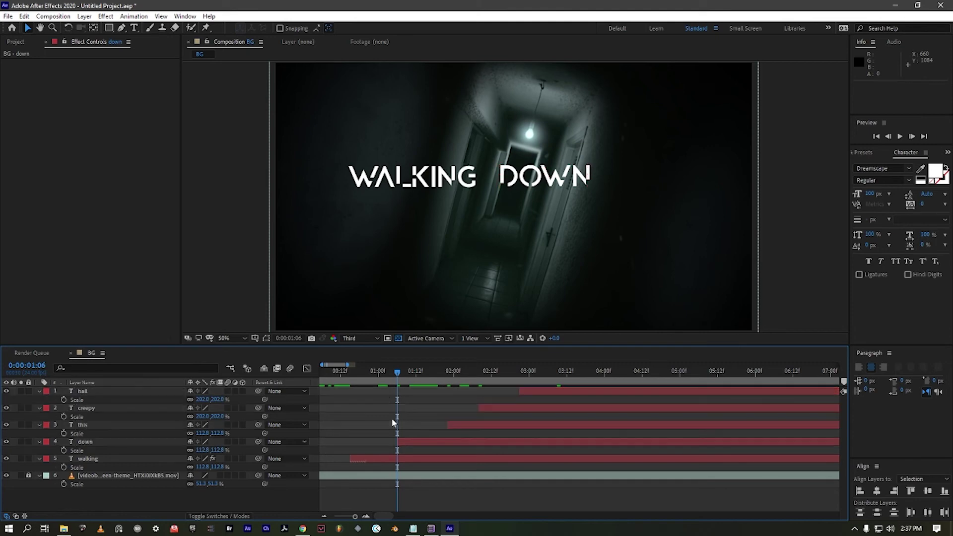
pyautogui.moveTo(397, 373)
pyautogui.mouseDown()
pyautogui.moveTo(536, 365)
pyautogui.moveTo(412, 372)
pyautogui.mouseUp()
pyautogui.moveTo(408, 430); pyautogui.dragTo(401, 429)
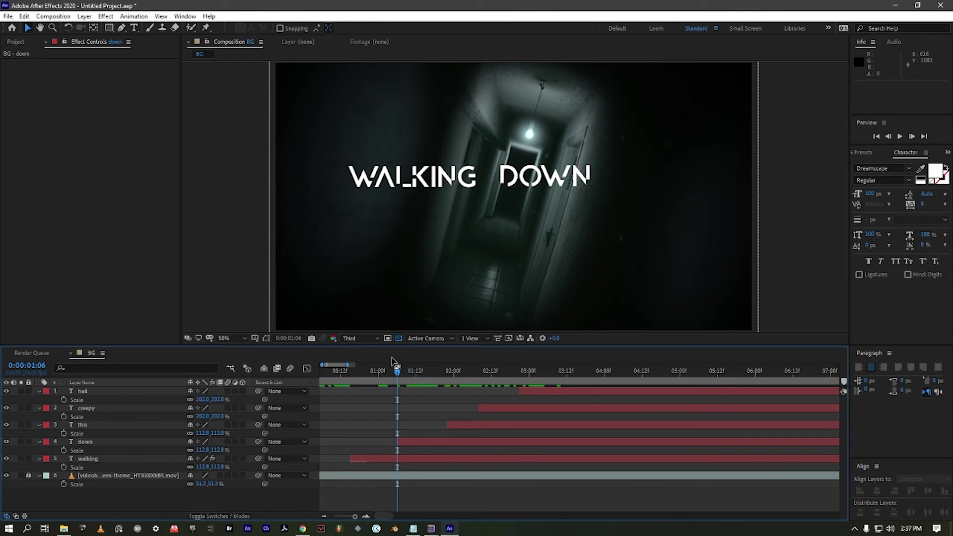
pyautogui.moveTo(396, 366); pyautogui.dragTo(398, 435)
# Extend the start of the "down" layer five frames earlier to 0:00:01:01 and apply the saved bounce-from-bottom preset to it.
pyautogui.click(407, 443)
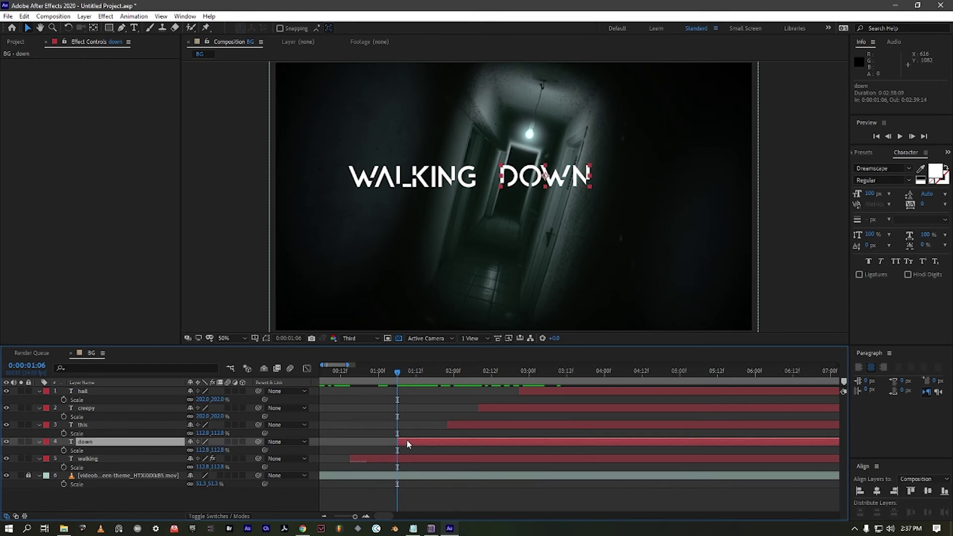
pyautogui.press('pageup')
pyautogui.press('pageup')
pyautogui.press('pageup')
pyautogui.press('pageup')
pyautogui.press('pageup')
pyautogui.hotkey('alt', '[')
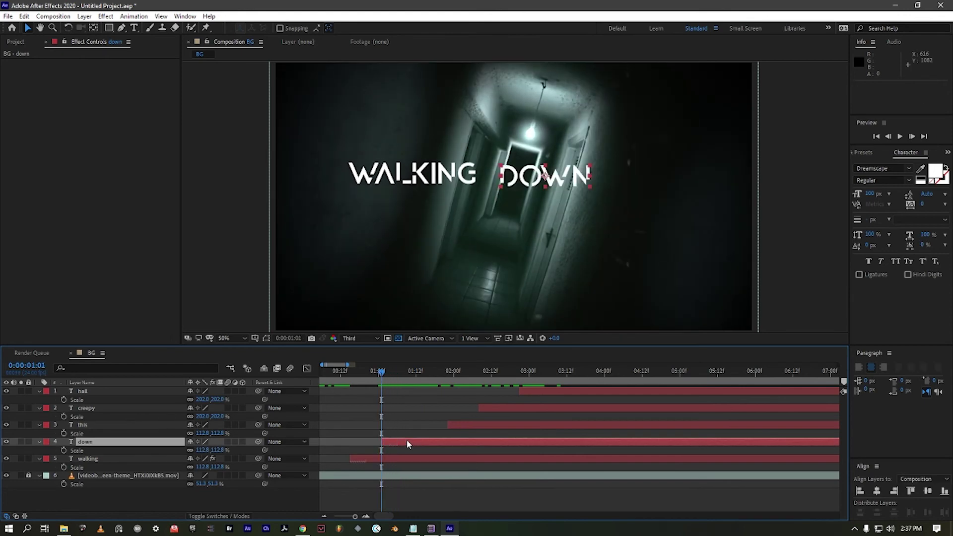
pyautogui.hotkey('ctrl', 'space')
pyautogui.click(406, 430)
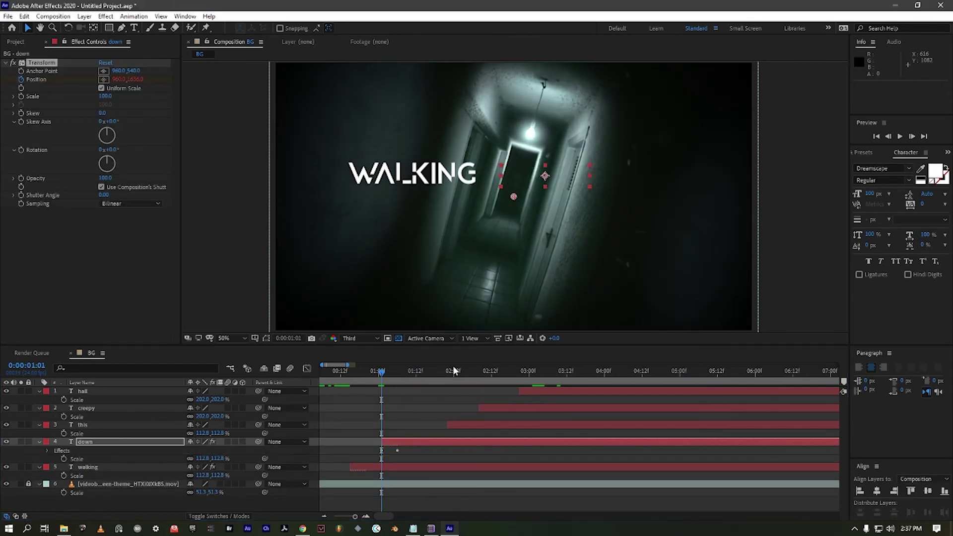
# Extend the start of the "this" layer five frames earlier to 0:00:01:17 and apply the same saved bounce preset as on "down".
pyautogui.moveTo(454, 370); pyautogui.dragTo(450, 370)
pyautogui.click(466, 426)
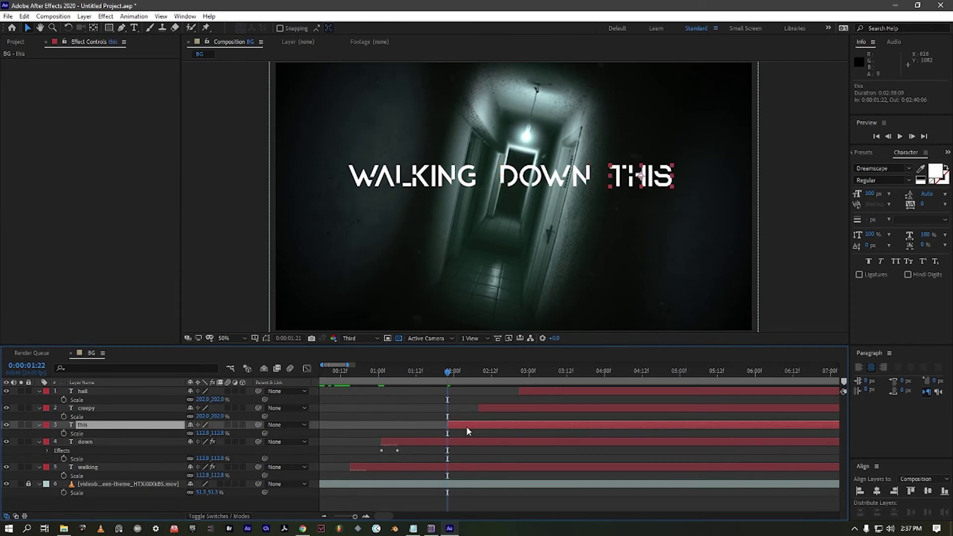
pyautogui.press('pageup')
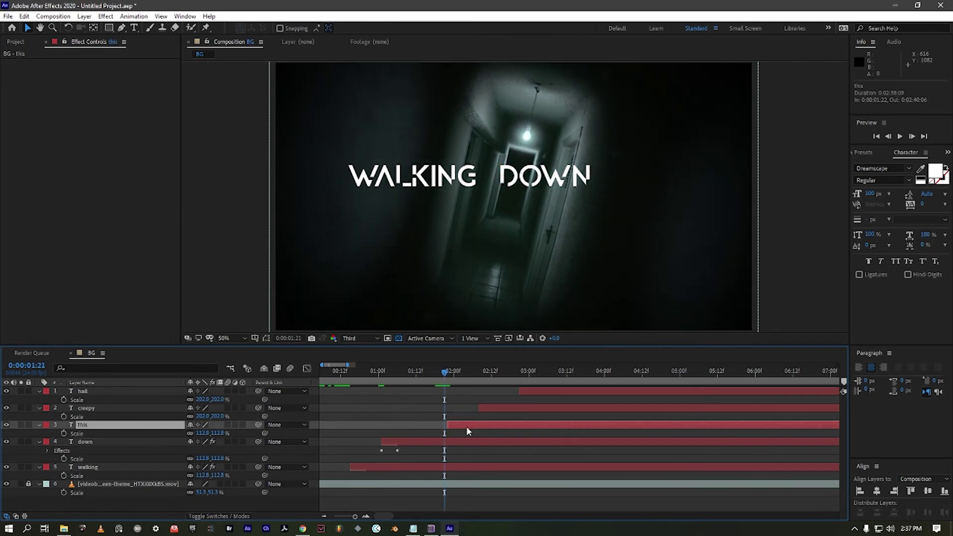
pyautogui.press('pagedown')
pyautogui.press('pageup')
pyautogui.press('pageup')
pyautogui.press('pageup')
pyautogui.press('pageup')
pyautogui.press('pageup')
pyautogui.hotkey('alt', '[')
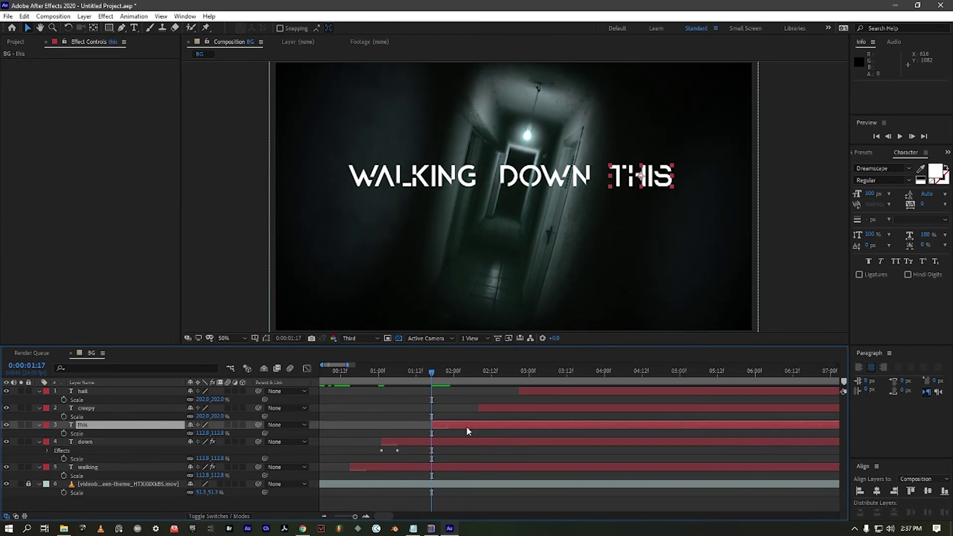
pyautogui.hotkey('ctrl', 'space')
pyautogui.hotkey('ctrl', '1')
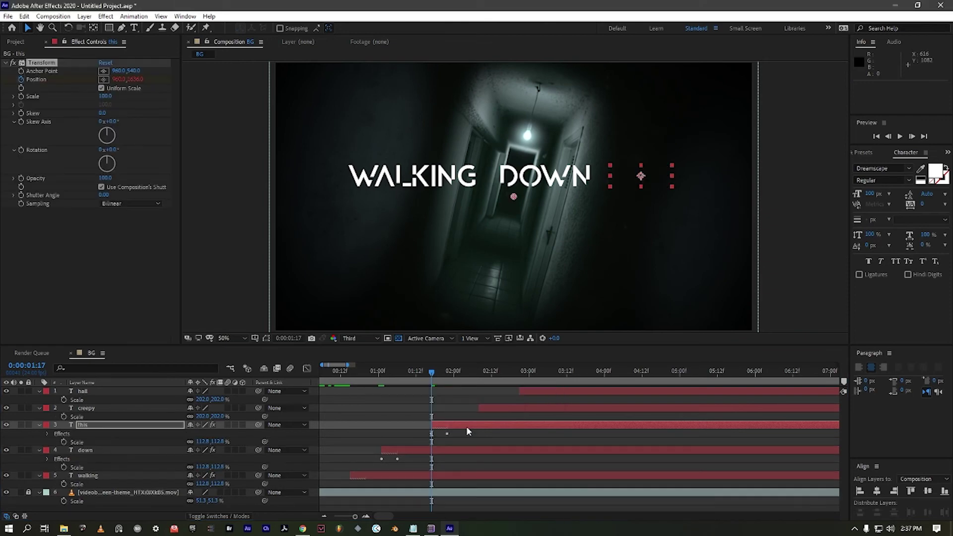
# Extend the start of the "creepy" layer five frames earlier to 0:00:02:03 and apply the saved FLY IN preset.
pyautogui.click(478, 371)
pyautogui.click(499, 409)
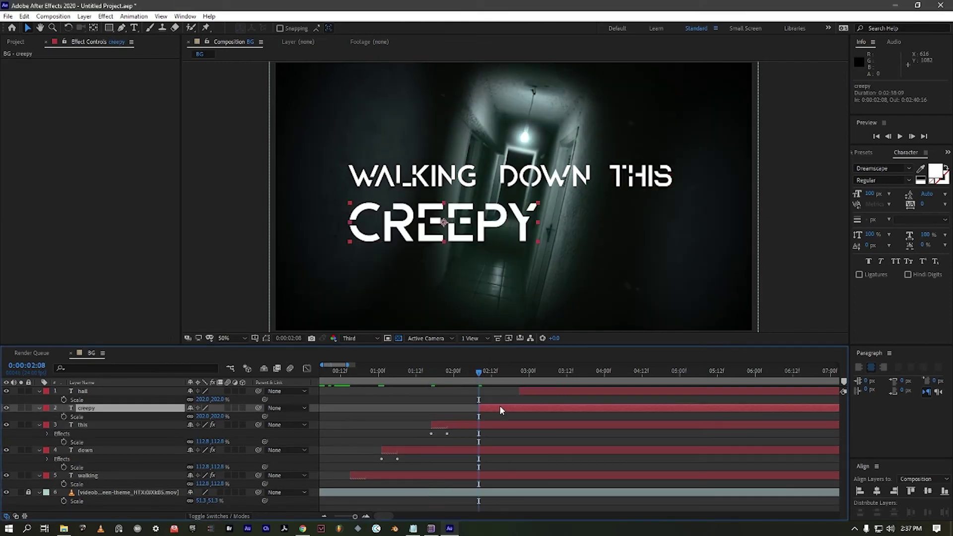
pyautogui.press('pageup')
pyautogui.press('pageup')
pyautogui.press('pageup')
pyautogui.press('pageup')
pyautogui.press('pageup')
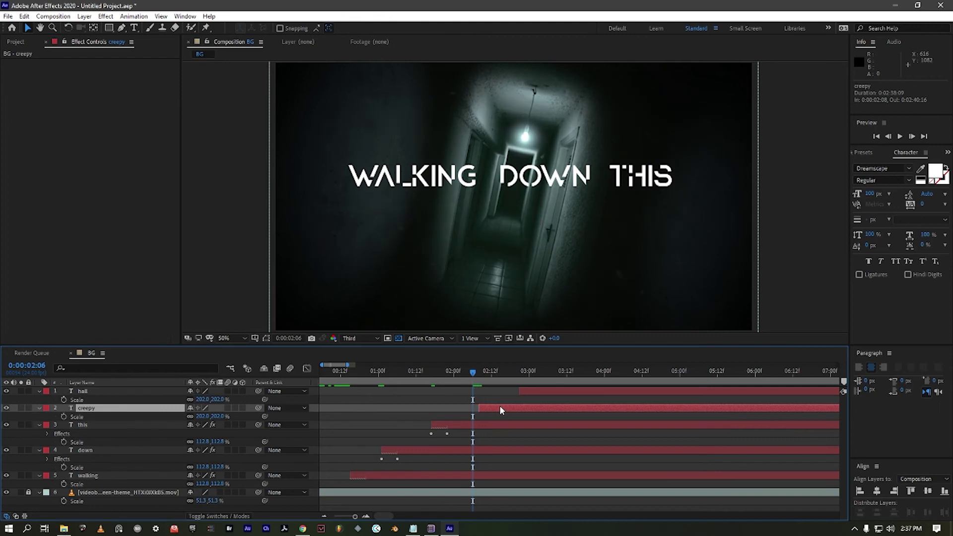
pyautogui.hotkey('alt', '[')
pyautogui.hotkey('ctrl', 'space')
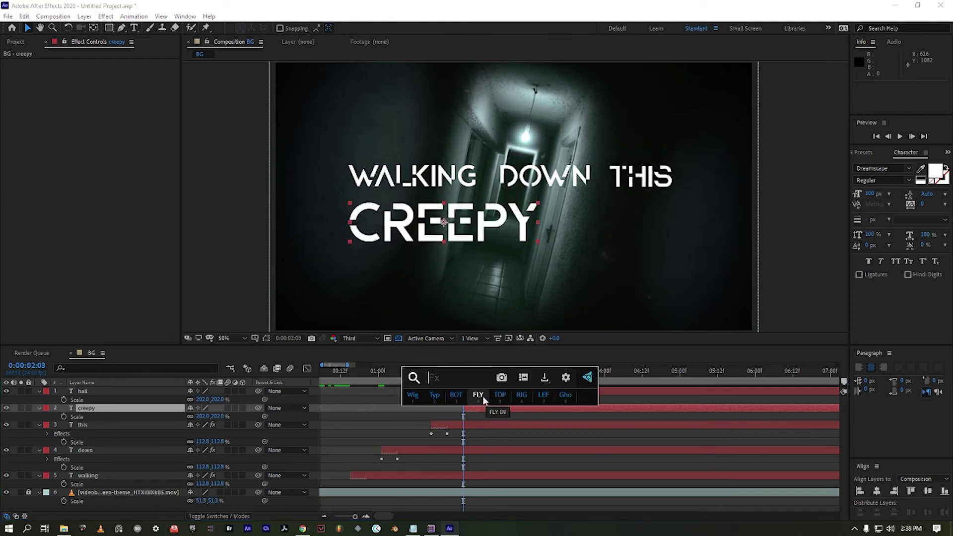
pyautogui.click(481, 396)
# Extend the start of the "hall" layer five frames earlier to 0:00:02:16 and apply the saved FLY IN preset.
pyautogui.click(515, 370)
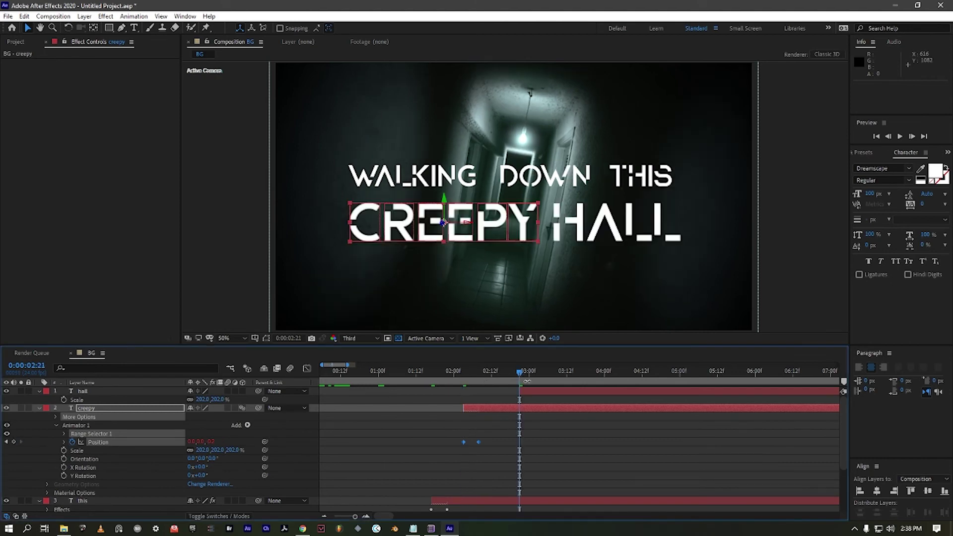
pyautogui.click(534, 391)
pyautogui.press('pageup')
pyautogui.press('pageup')
pyautogui.press('pageup')
pyautogui.press('pageup')
pyautogui.press('pageup')
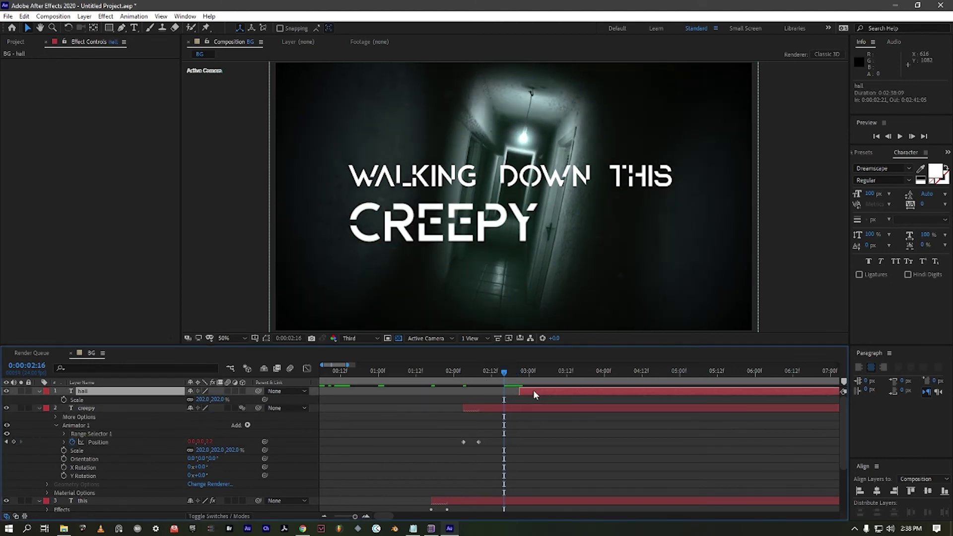
pyautogui.press('[')
pyautogui.hotkey('ctrl', 'space')
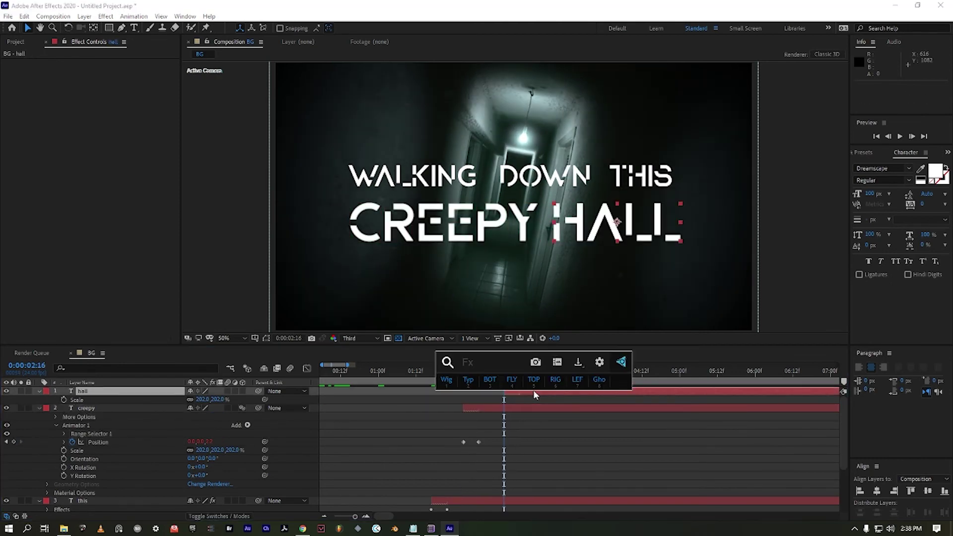
pyautogui.press('4')
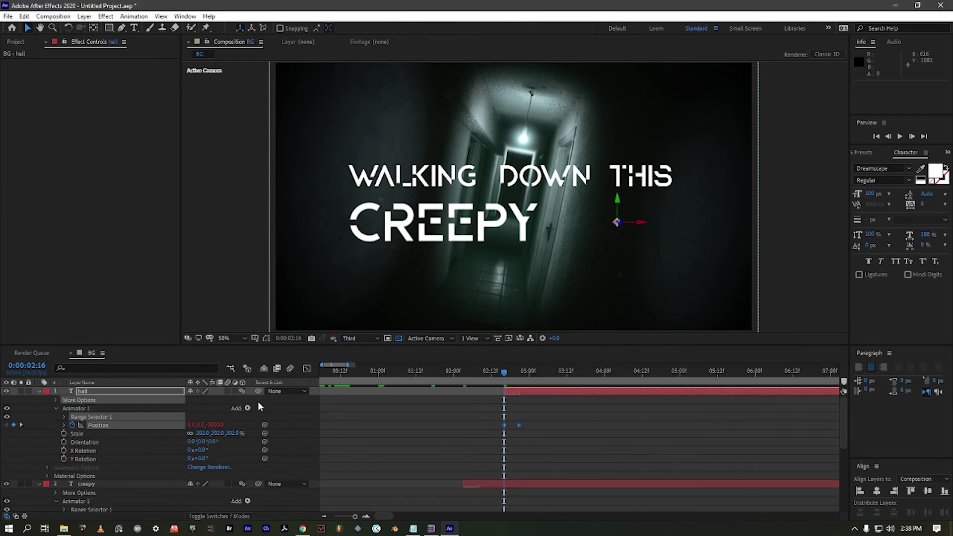
# Collapse the revealed properties of the "hall", "creepy", "this", "down" and "walking" layers.
pyautogui.click(121, 392)
pyautogui.press('u')
pyautogui.press('u')
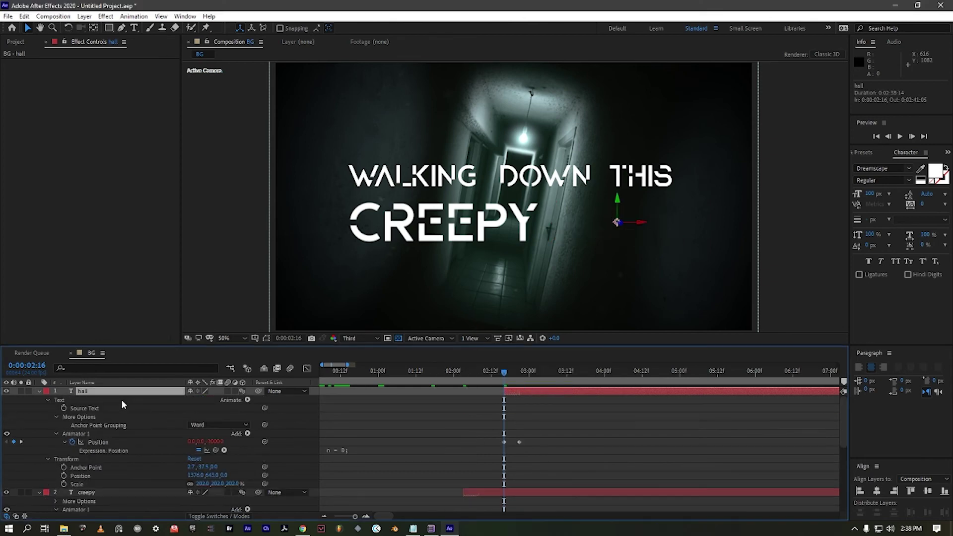
pyautogui.press('u')
pyautogui.click(132, 400)
pyautogui.press('u')
pyautogui.press('u')
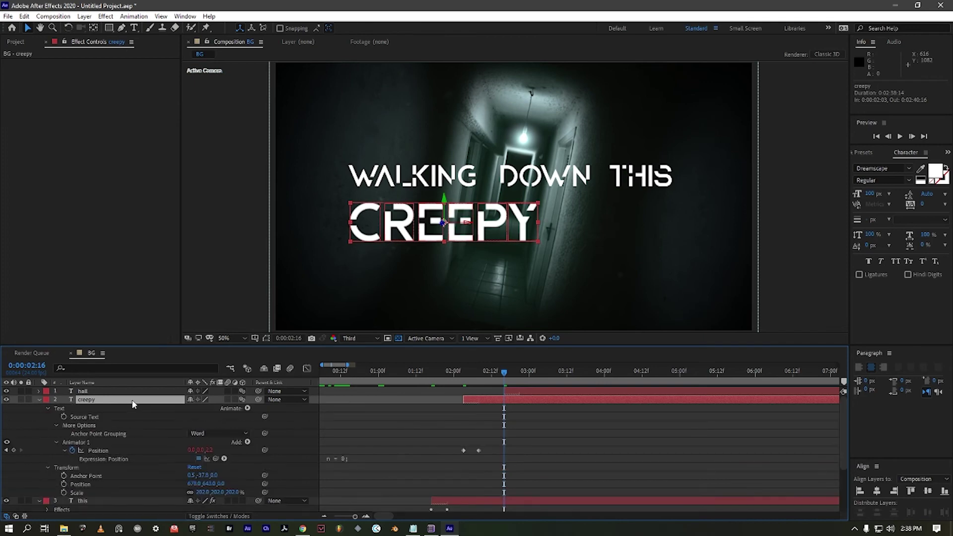
pyautogui.press('u')
pyautogui.click(132, 408)
pyautogui.press('u')
pyautogui.press('u')
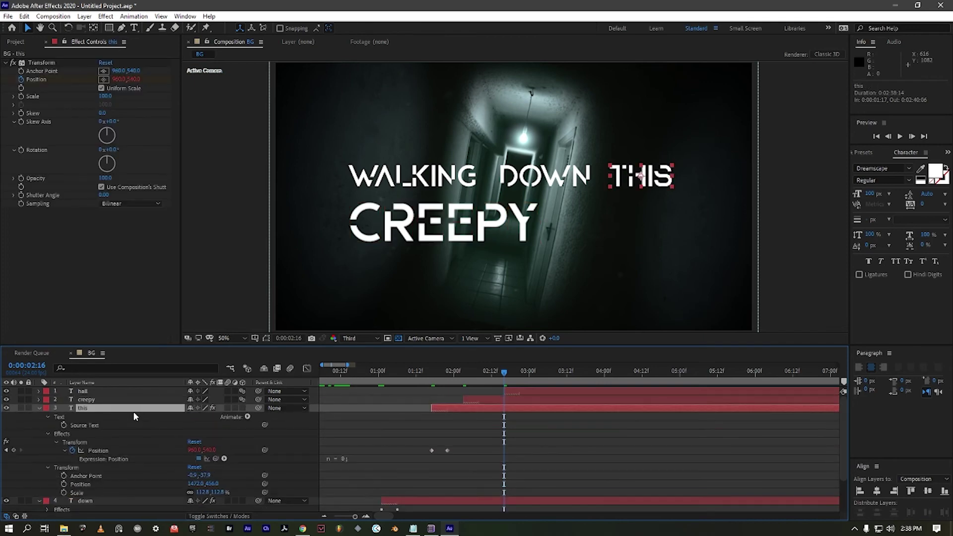
pyautogui.press('u')
pyautogui.click(133, 416)
pyautogui.press('u')
pyautogui.press('u')
pyautogui.press('u')
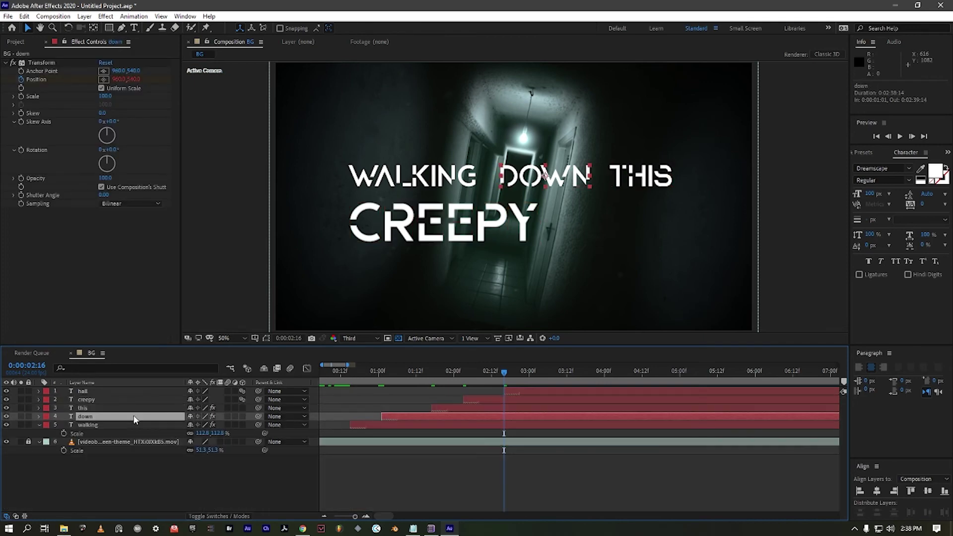
pyautogui.click(133, 424)
pyautogui.press('u')
pyautogui.press('u')
pyautogui.press('u')
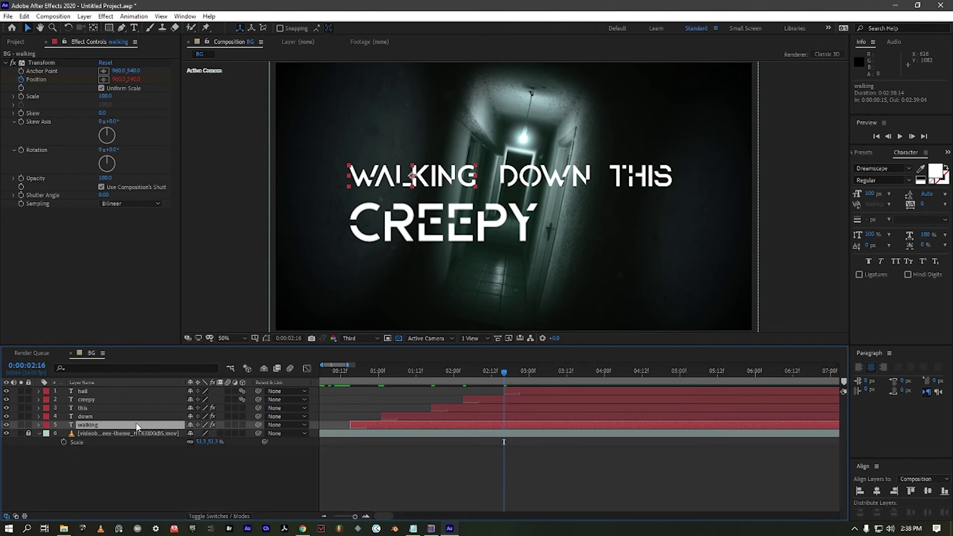
# Enable motion blur on all five title word layers and end the work area at 0:00:03:19.
pyautogui.moveTo(227, 391); pyautogui.dragTo(226, 424)
pyautogui.press('-')
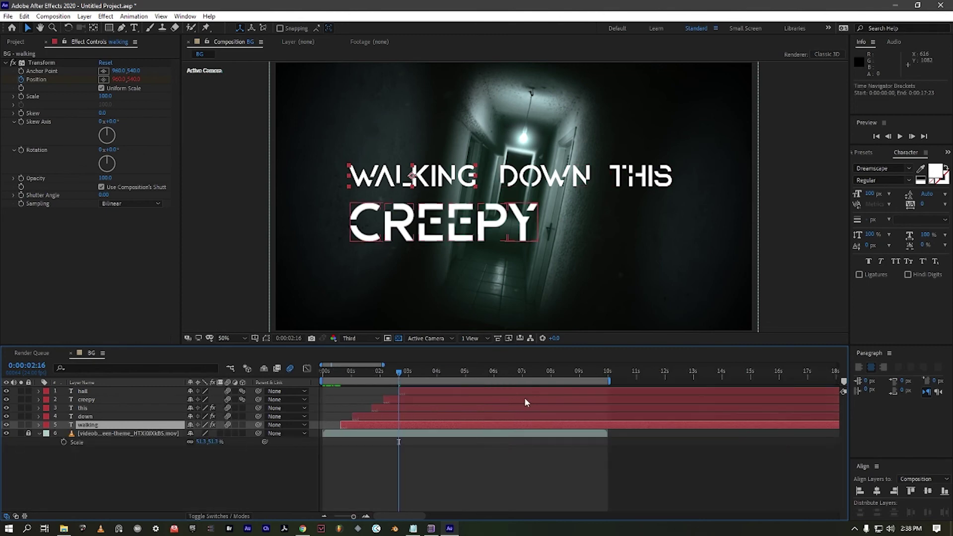
pyautogui.click(430, 373)
pyautogui.moveTo(430, 376); pyautogui.dragTo(432, 376)
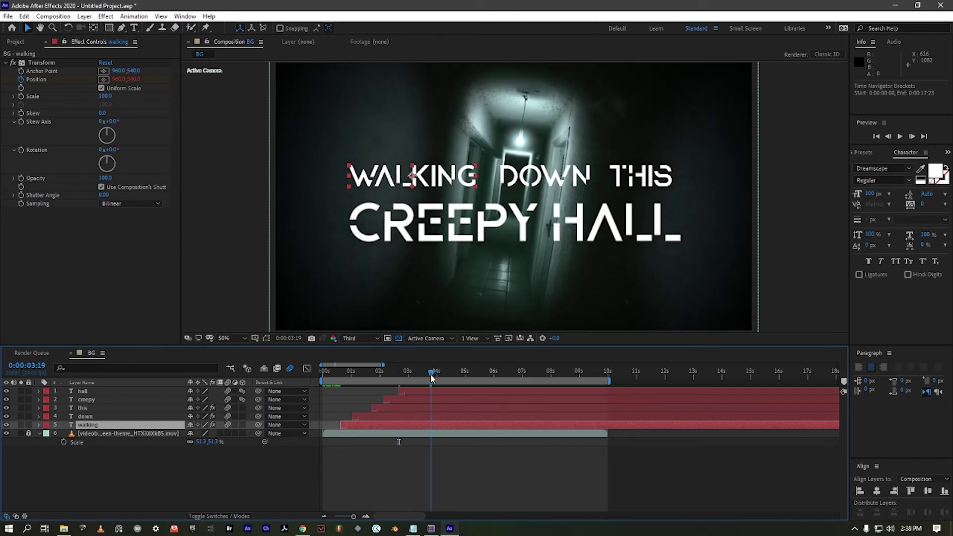
pyautogui.press('n')
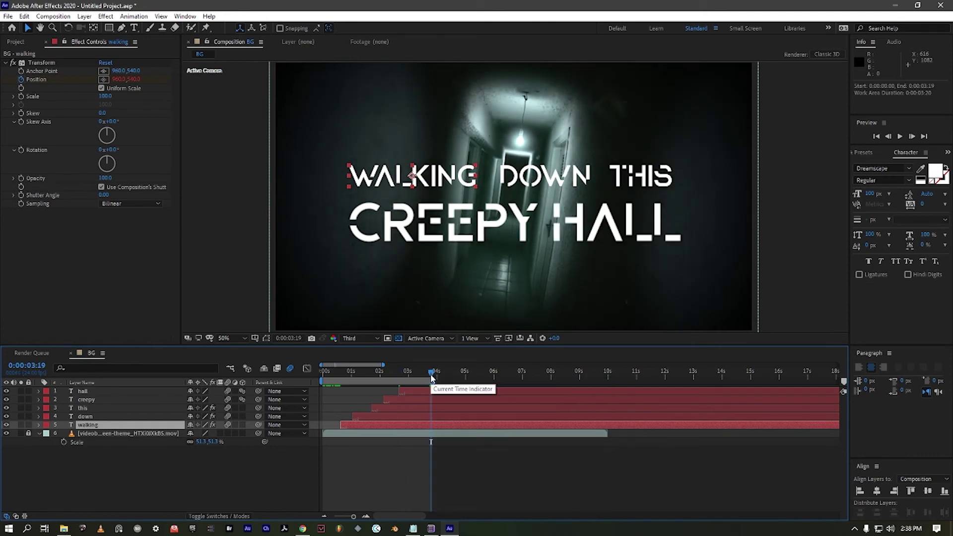
# Play back the animated title, look over the saved presets without applying one, and deselect the "walking" layer.
pyautogui.press('space')
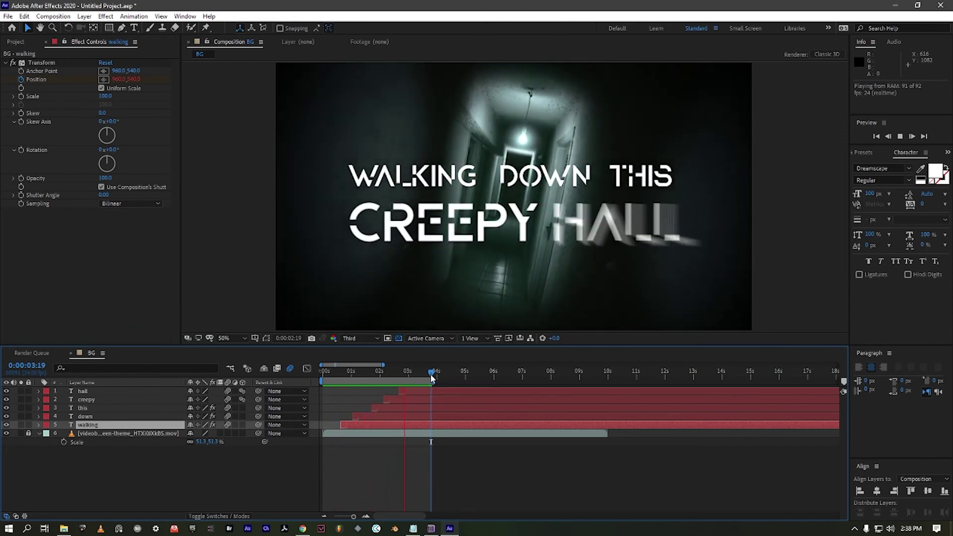
pyautogui.press('space')
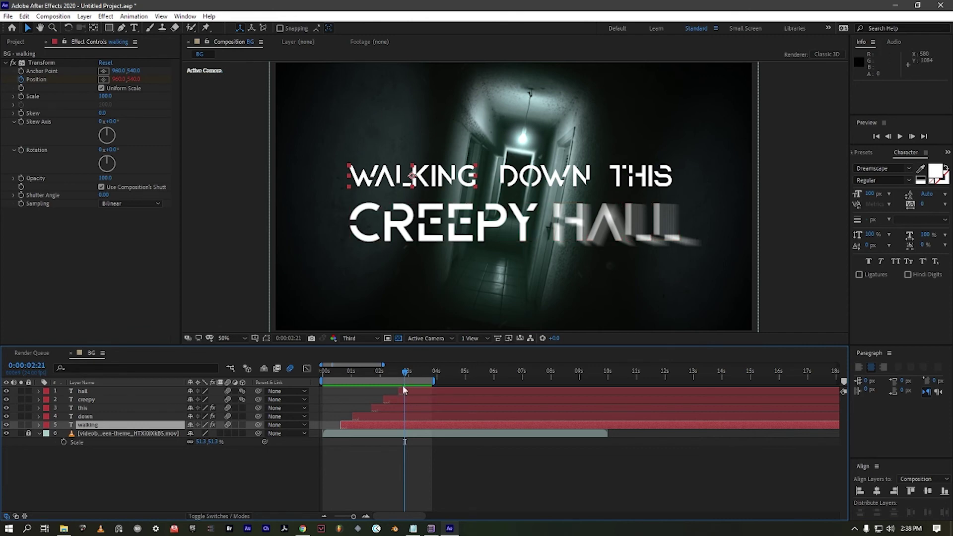
pyautogui.hotkey('ctrl', 'space')
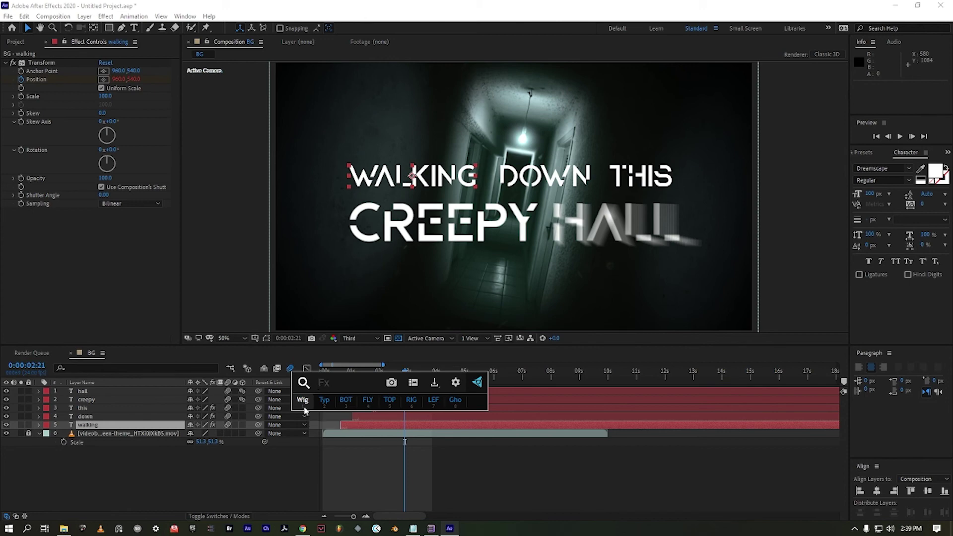
pyautogui.click(357, 454)
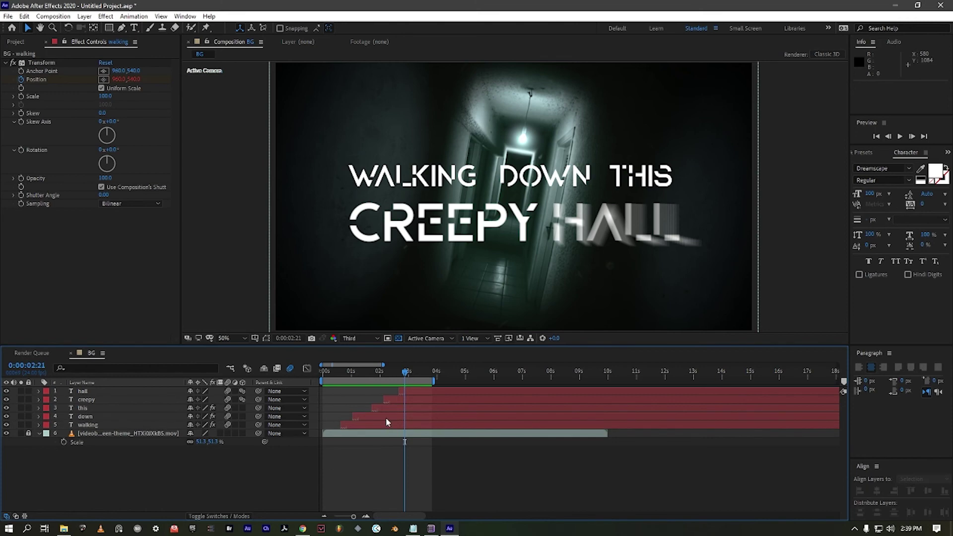
# Trim the ends of all five title word layers to 0:00:03:13.
pyautogui.click(415, 372)
pyautogui.moveTo(414, 371); pyautogui.dragTo(419, 372)
pyautogui.click(422, 392)
pyautogui.keyDown('shift'); pyautogui.click(423, 424); pyautogui.keyUp('shift')
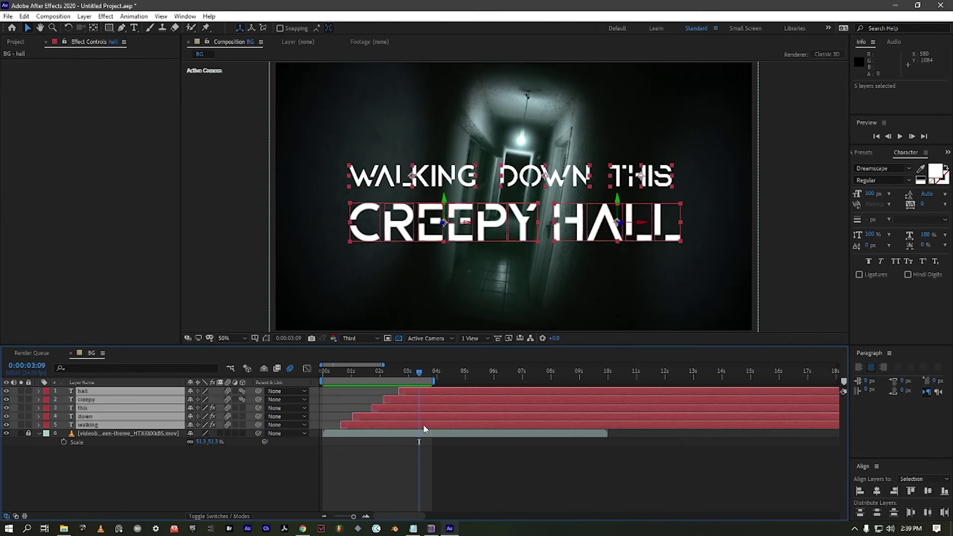
pyautogui.hotkey('alt', ']')
pyautogui.scroll(5, 423, 424)
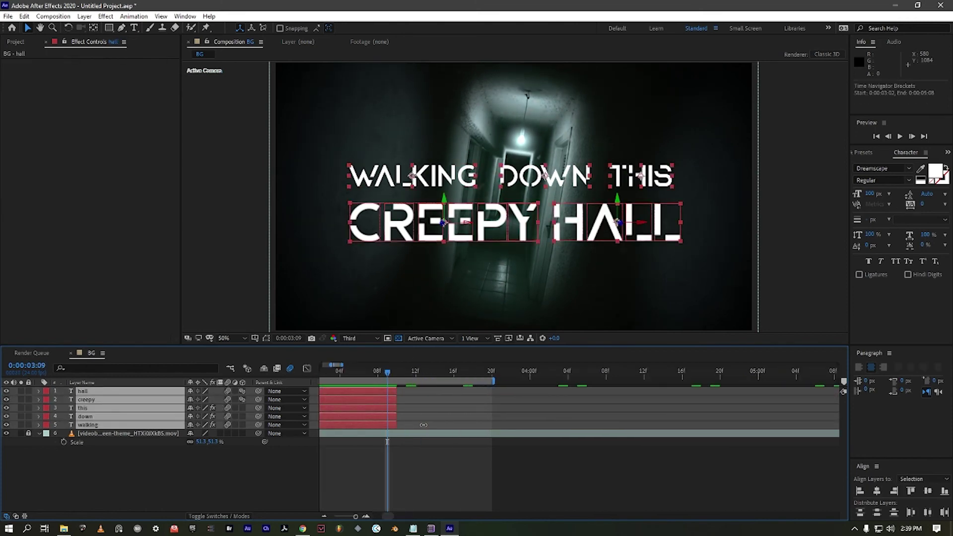
pyautogui.moveTo(396, 407); pyautogui.dragTo(431, 406)
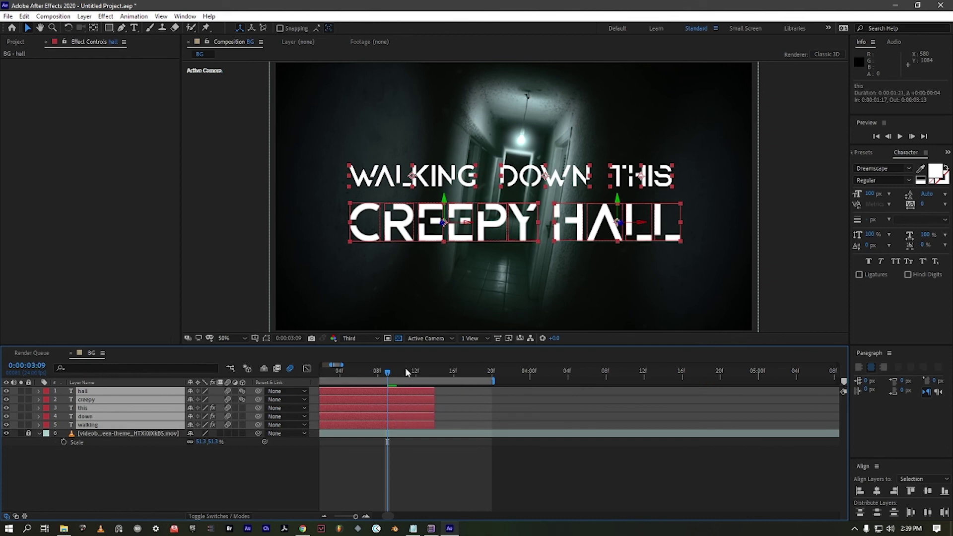
# Add a Position keyframe to all five title word layers at 0:00:03:13.
pyautogui.click(424, 371)
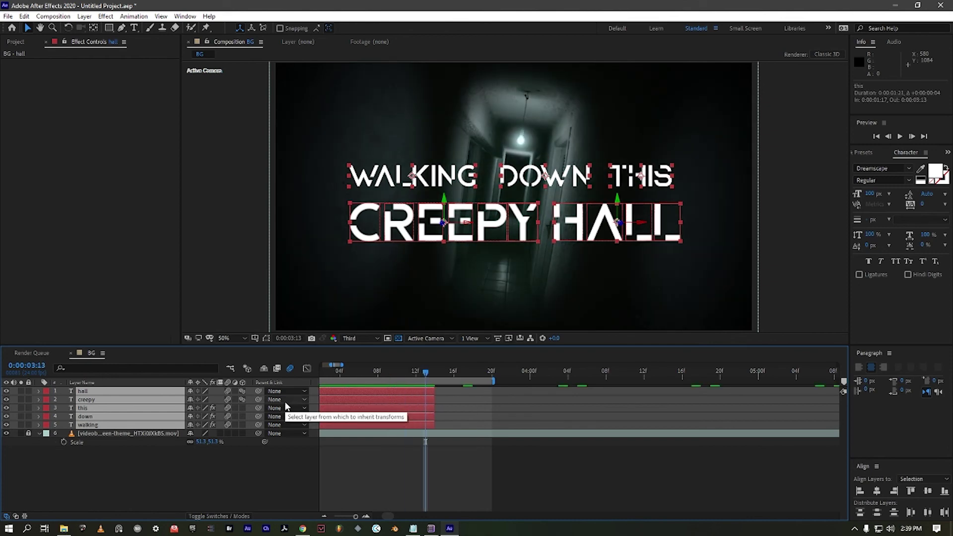
pyautogui.hotkey('alt', 'shift', 'p')
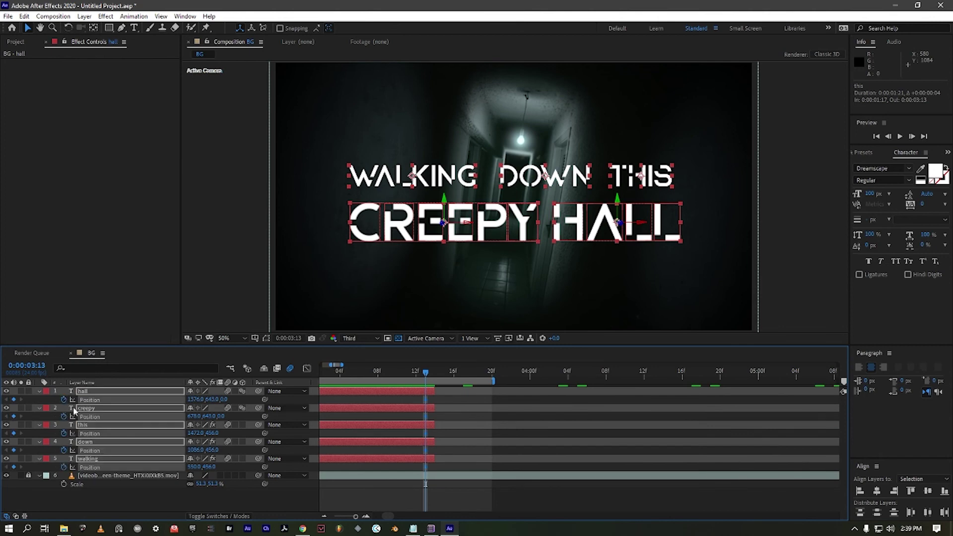
# Extend all five title word layers to 0:00:03:18 and drop them below the frame at that time, upper words at Y 1938, lower words at Y 2125.
pyautogui.press('space')
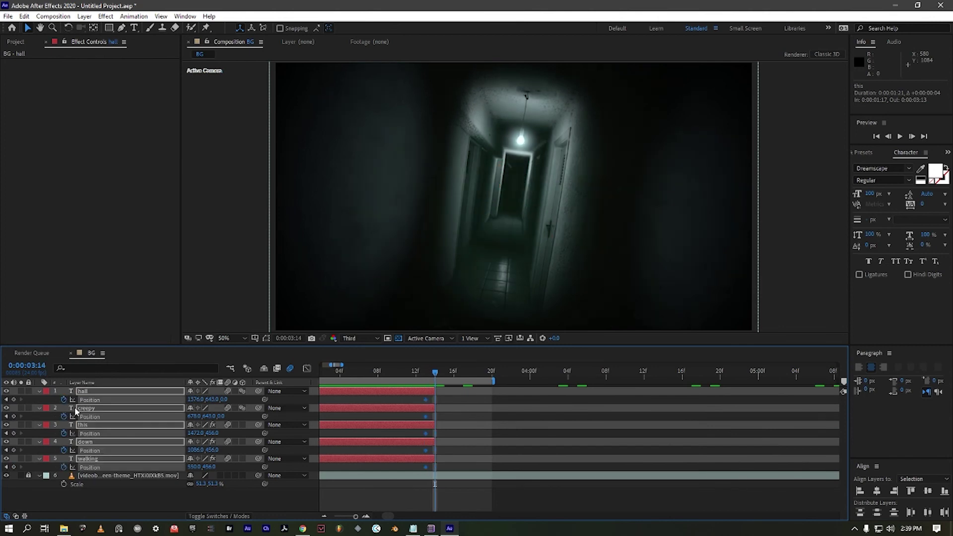
pyautogui.hotkey('alt', ']')
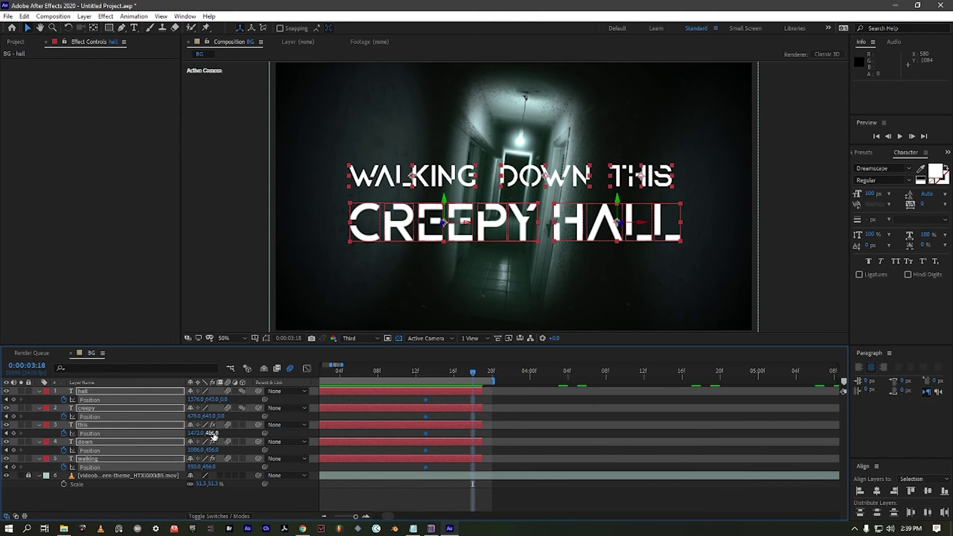
pyautogui.moveTo(213, 435); pyautogui.dragTo(929, 391)
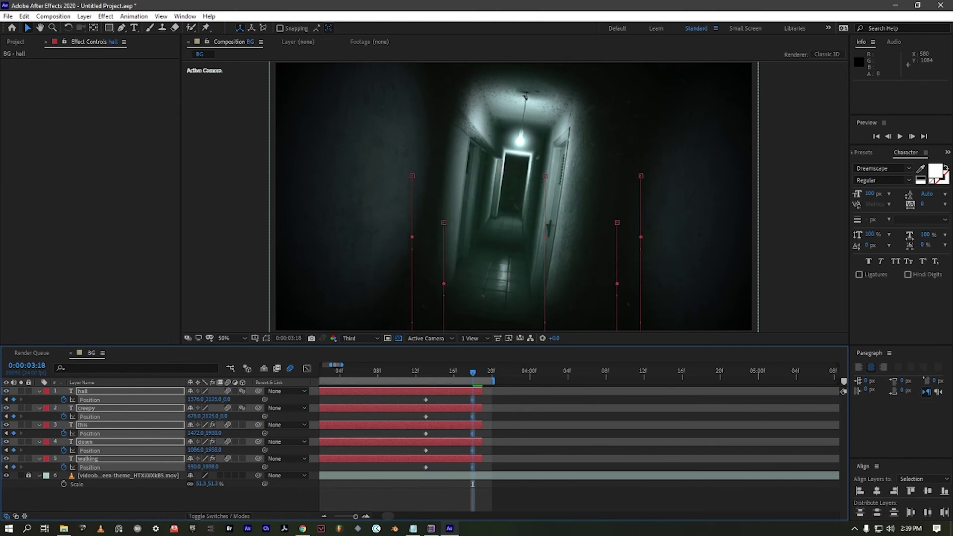
# Play back the full title animation, deselect all layers, and scrub through the word entrances up to 0:00:03:02.
pyautogui.press(';')
pyautogui.press('space')
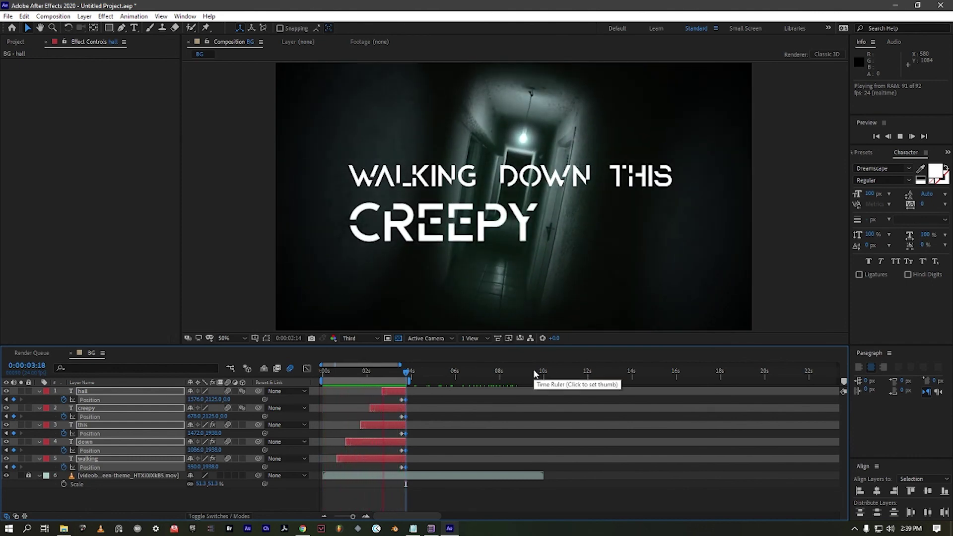
pyautogui.press('space')
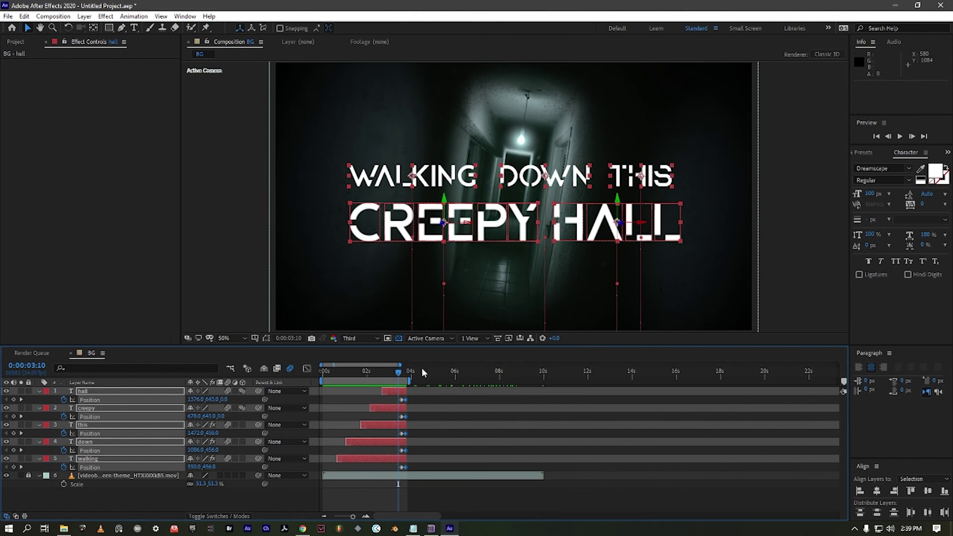
pyautogui.moveTo(397, 371); pyautogui.dragTo(351, 400)
pyautogui.click(370, 415)
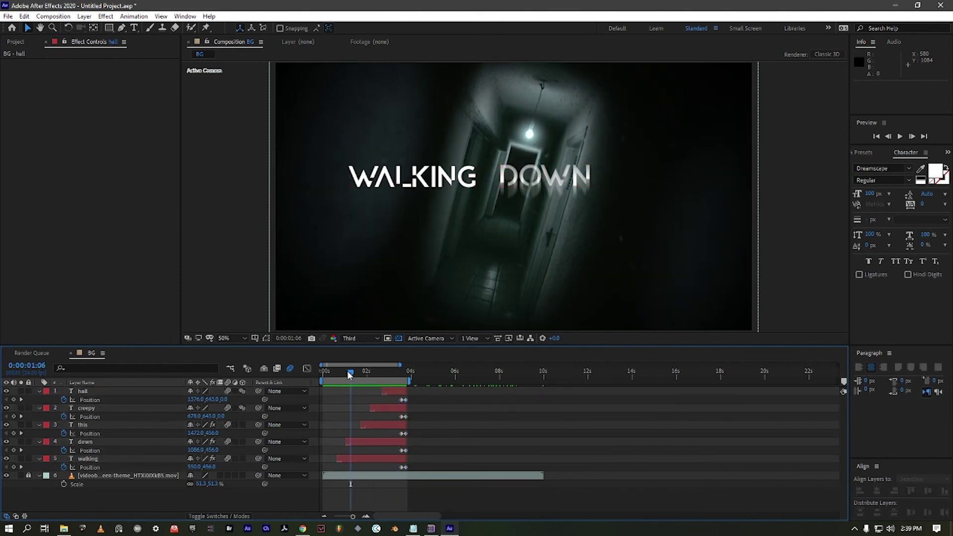
pyautogui.moveTo(347, 371); pyautogui.dragTo(389, 385)
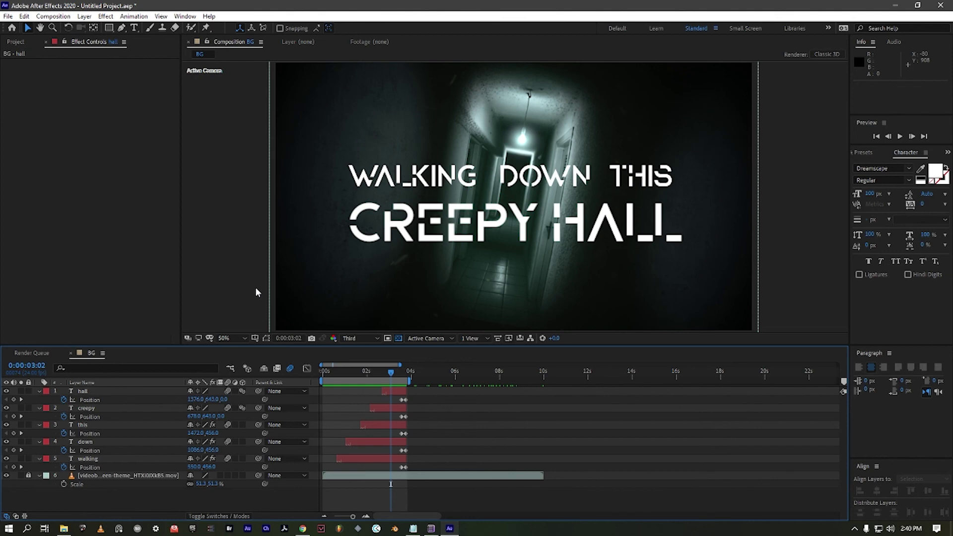
# Look over the layer commands and effect categories without applying any, and select the "creepy" layer.
pyautogui.click(84, 16)
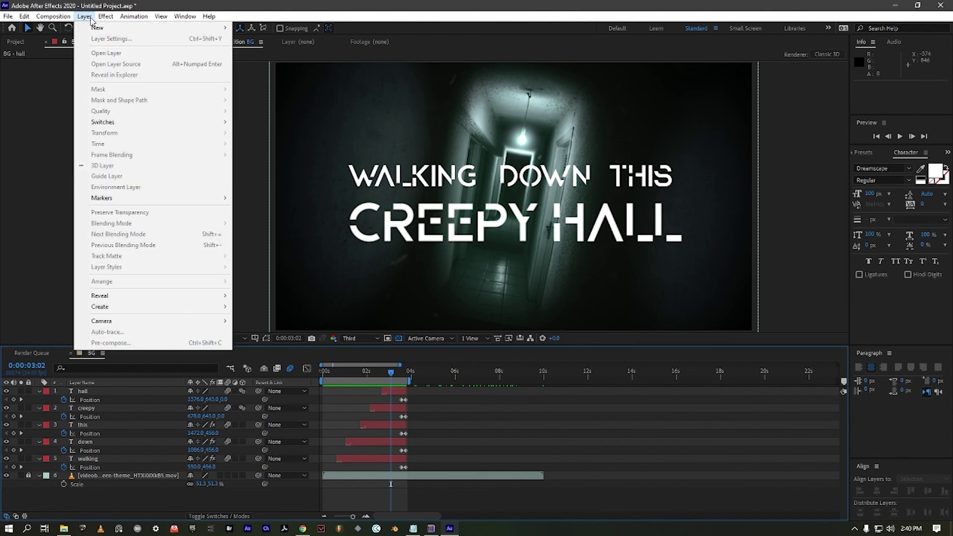
pyautogui.rightClick(8, 155)
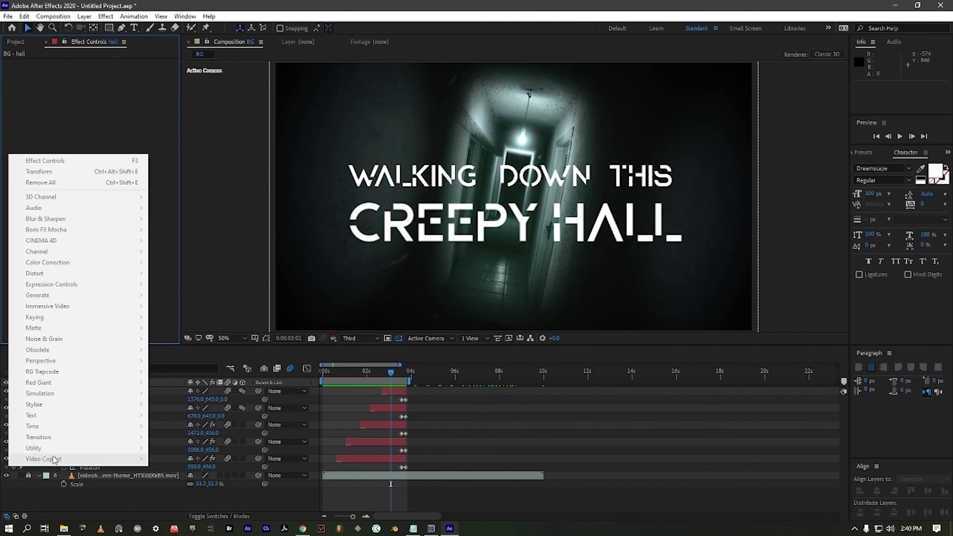
pyautogui.click(106, 81)
pyautogui.click(104, 409)
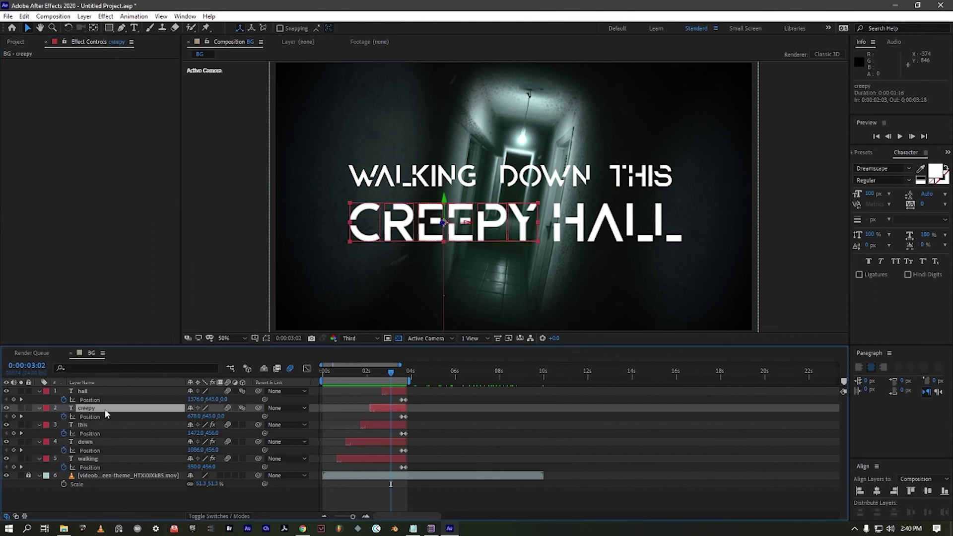